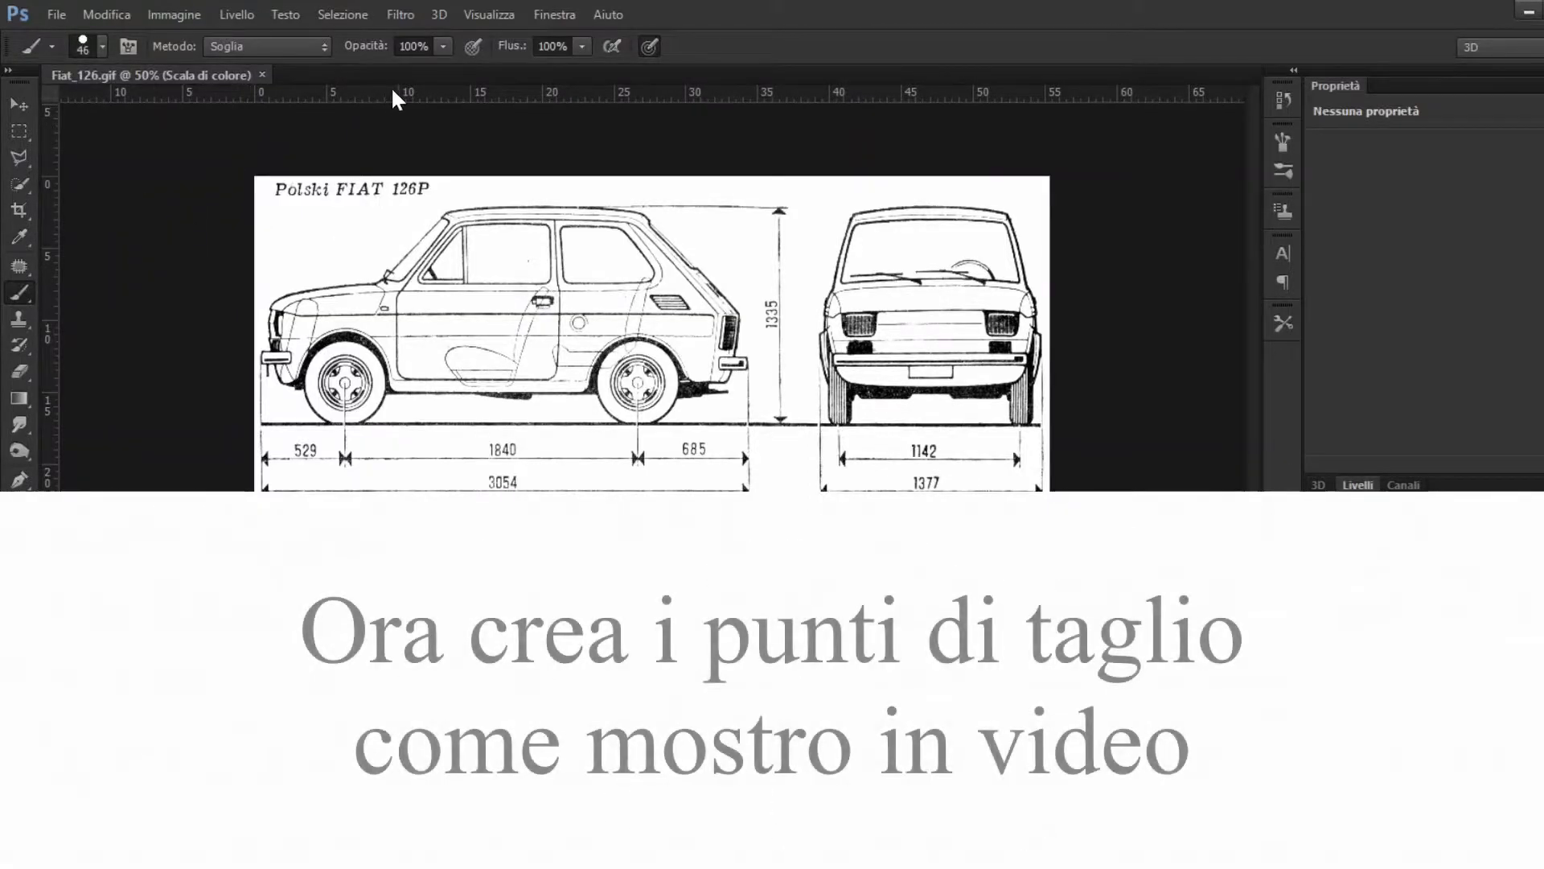
# Step: Place horizontal guides along the roofline and the ground line of the side view, aligning the lower guide precisely with the ground line
pyautogui.moveTo(403, 84); pyautogui.dragTo(579, 205)
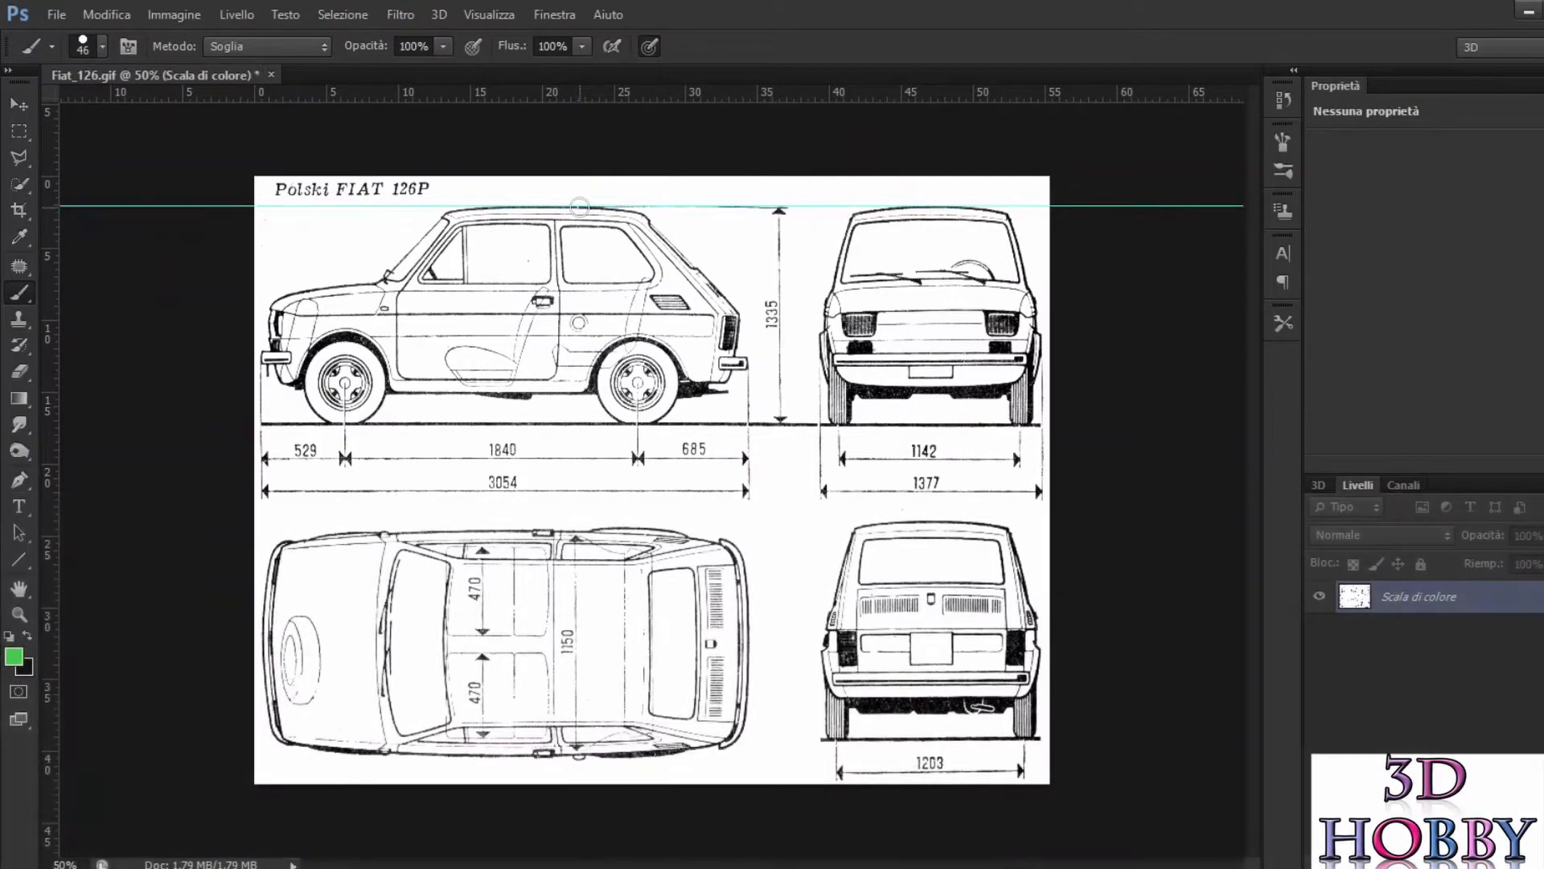
pyautogui.scroll(3, 598, 240)
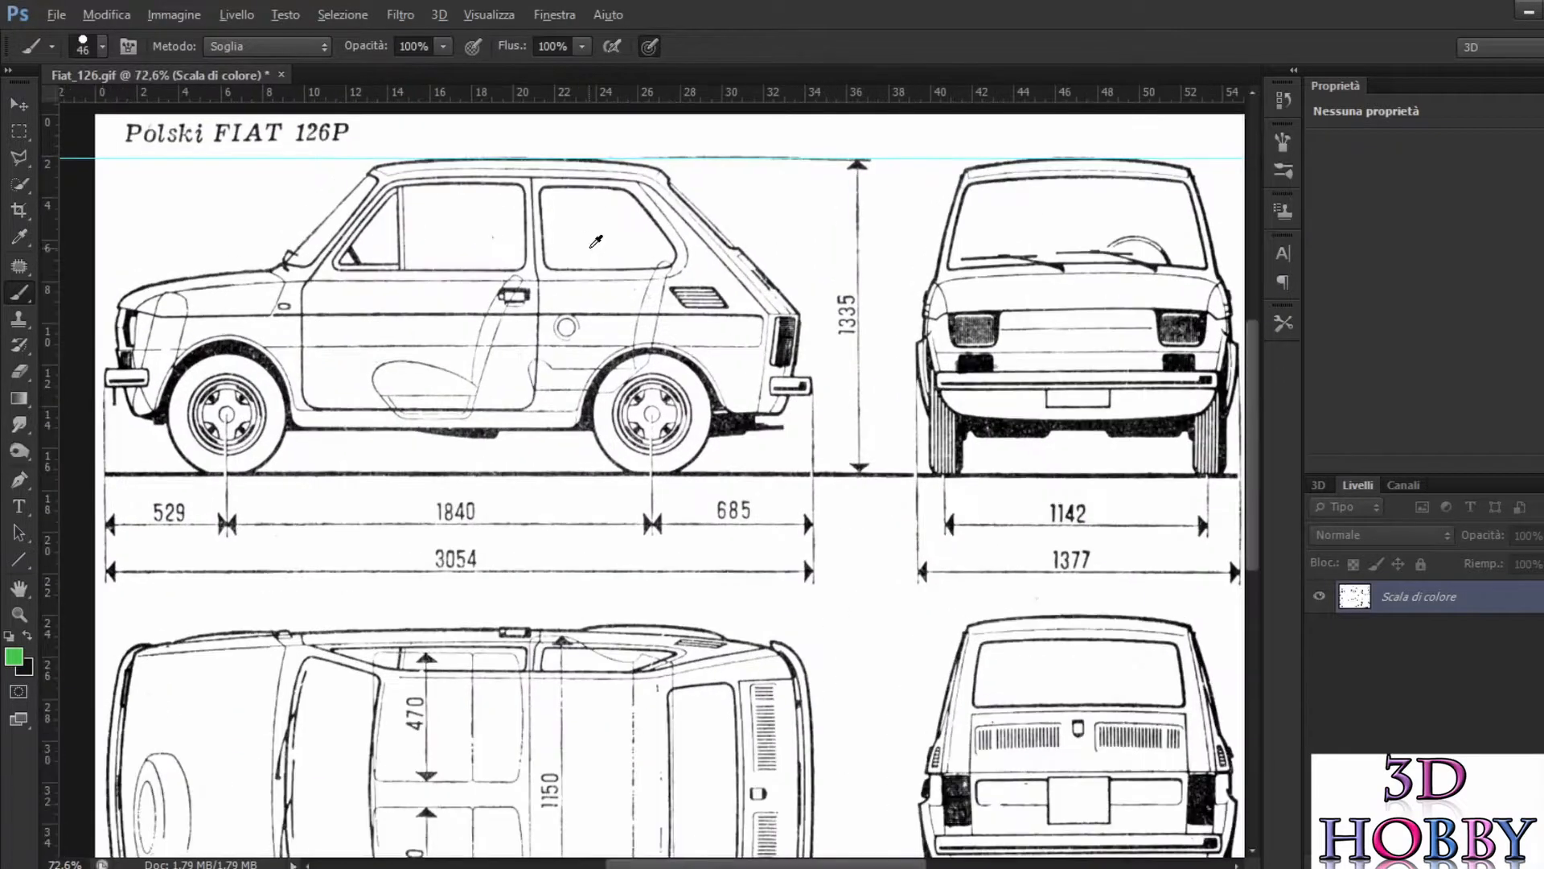
pyautogui.moveTo(350, 97); pyautogui.dragTo(719, 477)
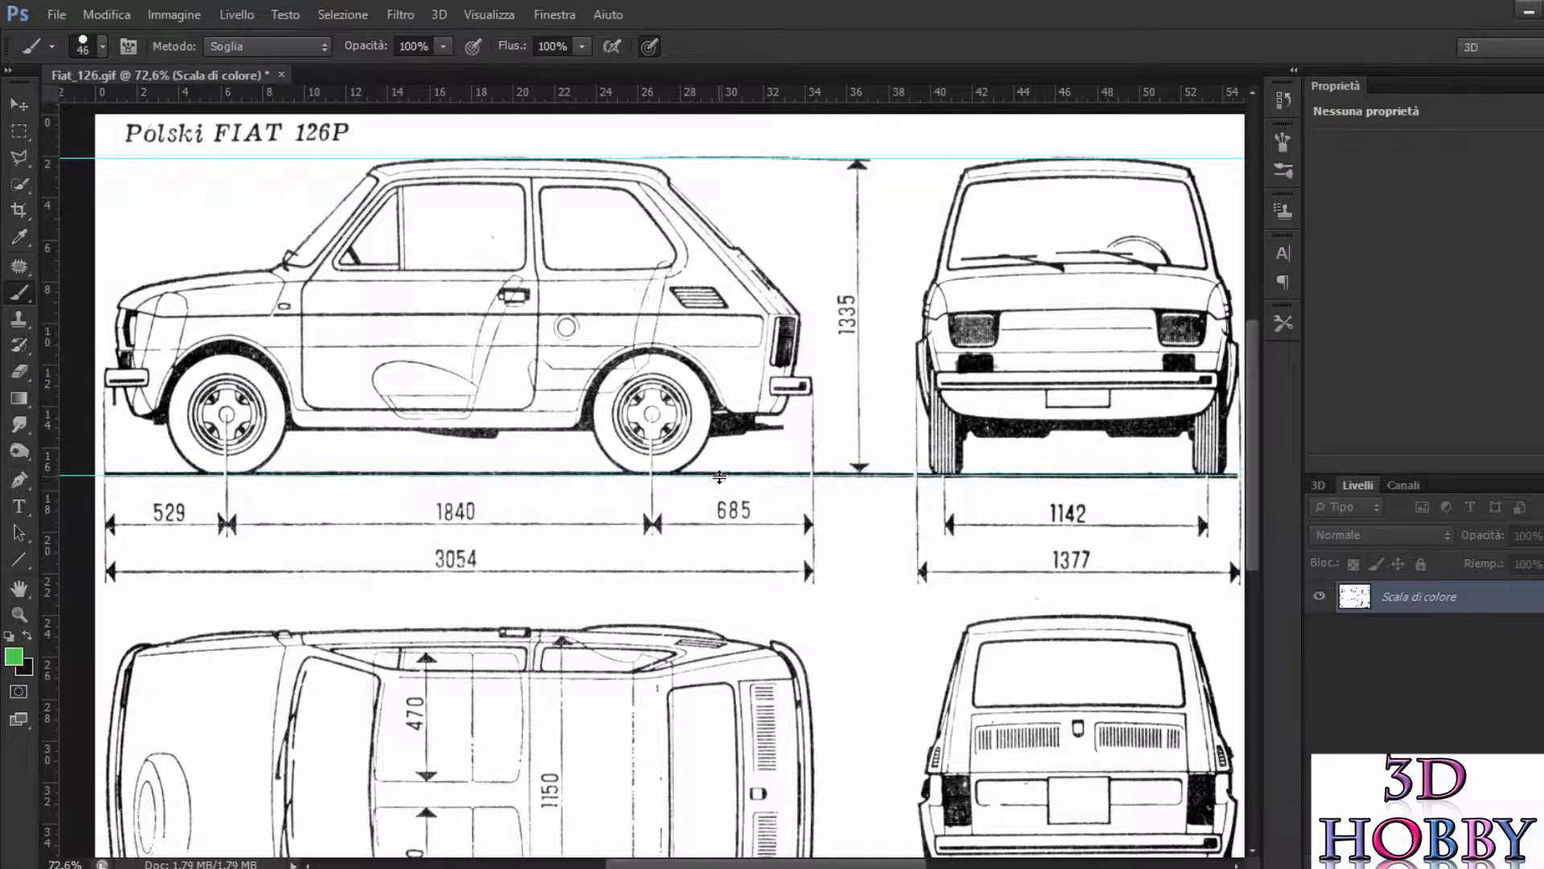
pyautogui.scroll(2, 818, 488)
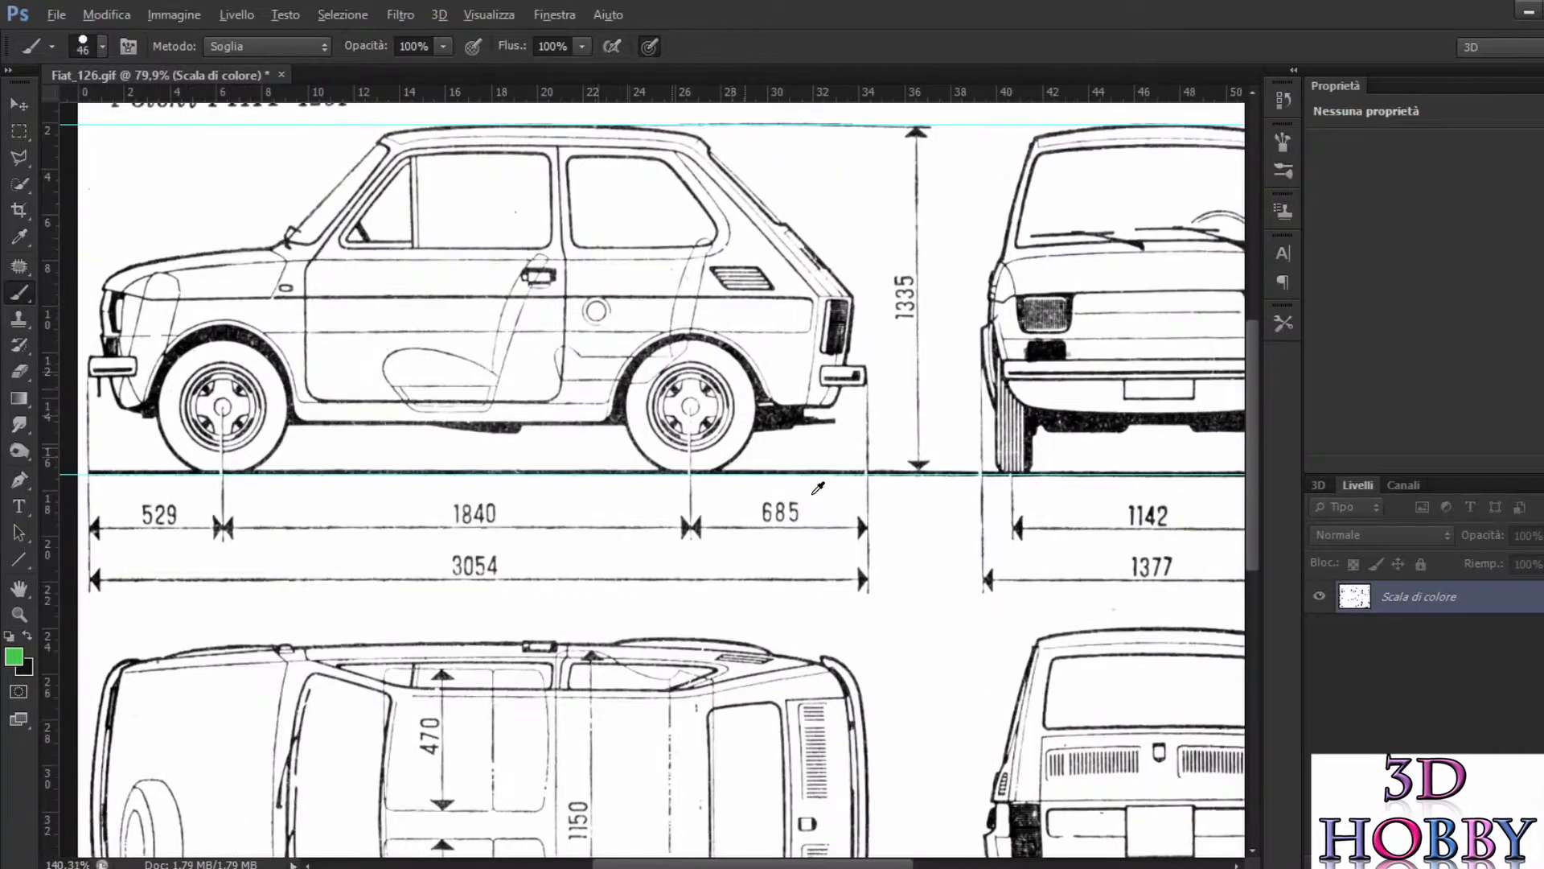
pyautogui.scroll(10, 818, 488)
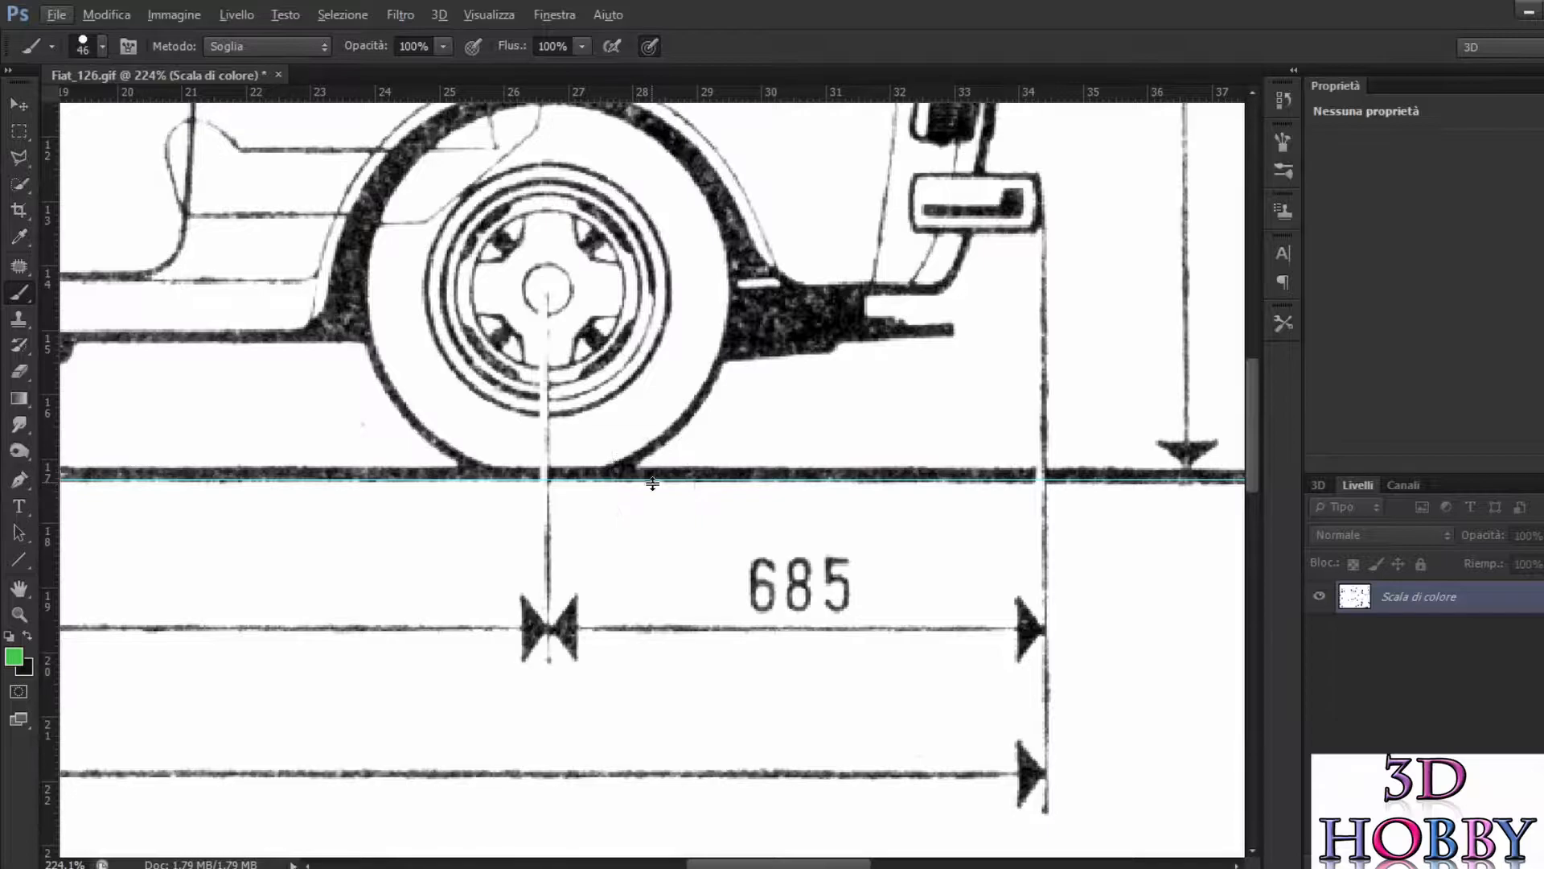
pyautogui.moveTo(656, 480); pyautogui.dragTo(659, 474)
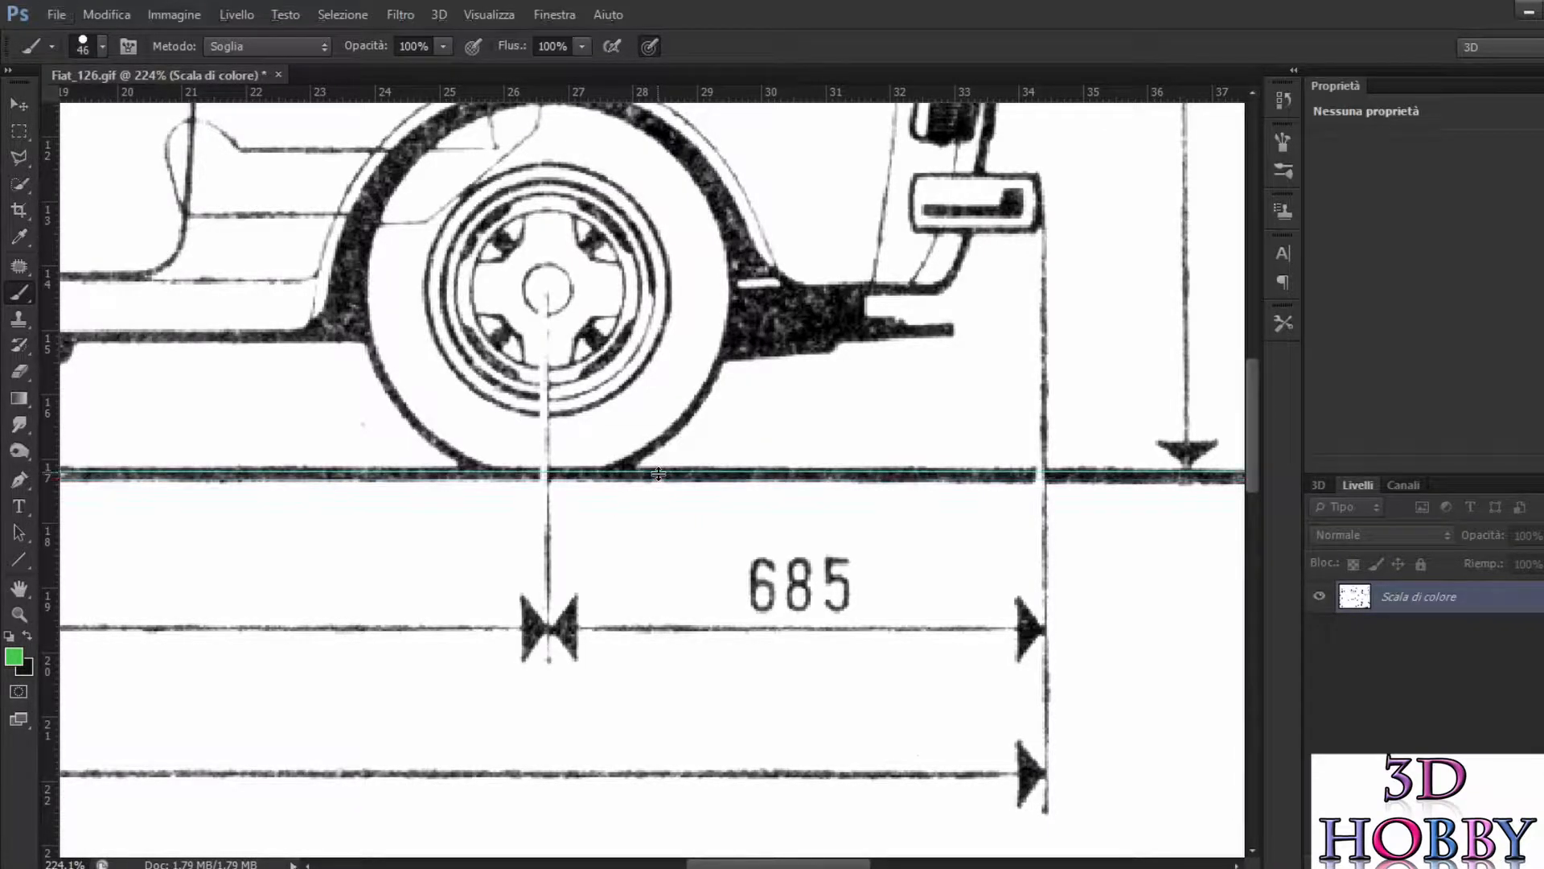
# Step: Fine-tune the upper horizontal guide so it touches the highest point of the side view's roof
pyautogui.scroll(10, 657, 472)
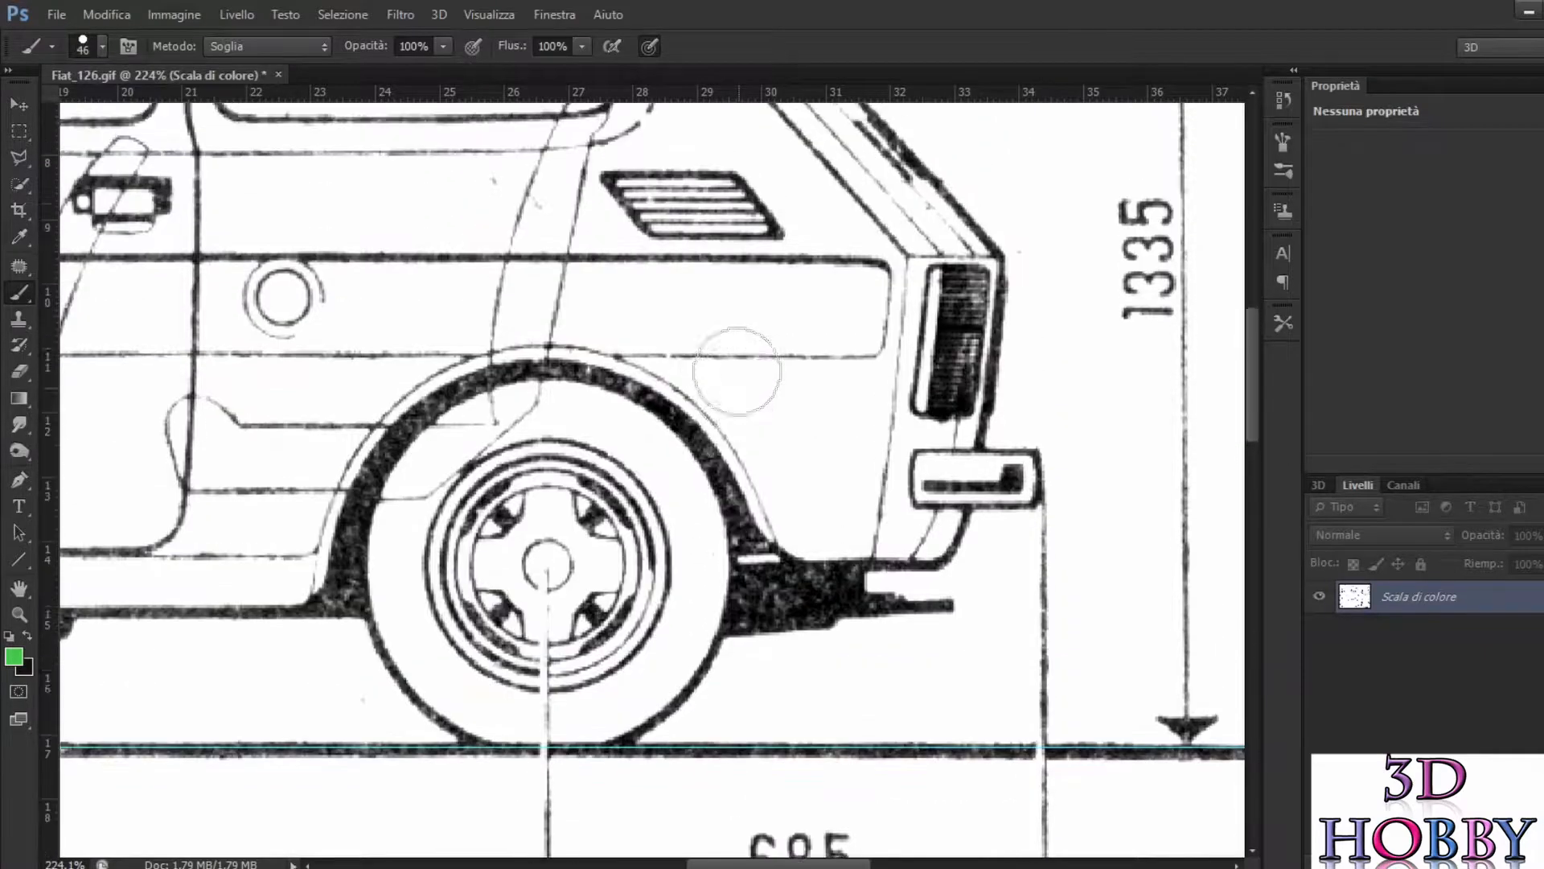
pyautogui.scroll(10, 731, 364)
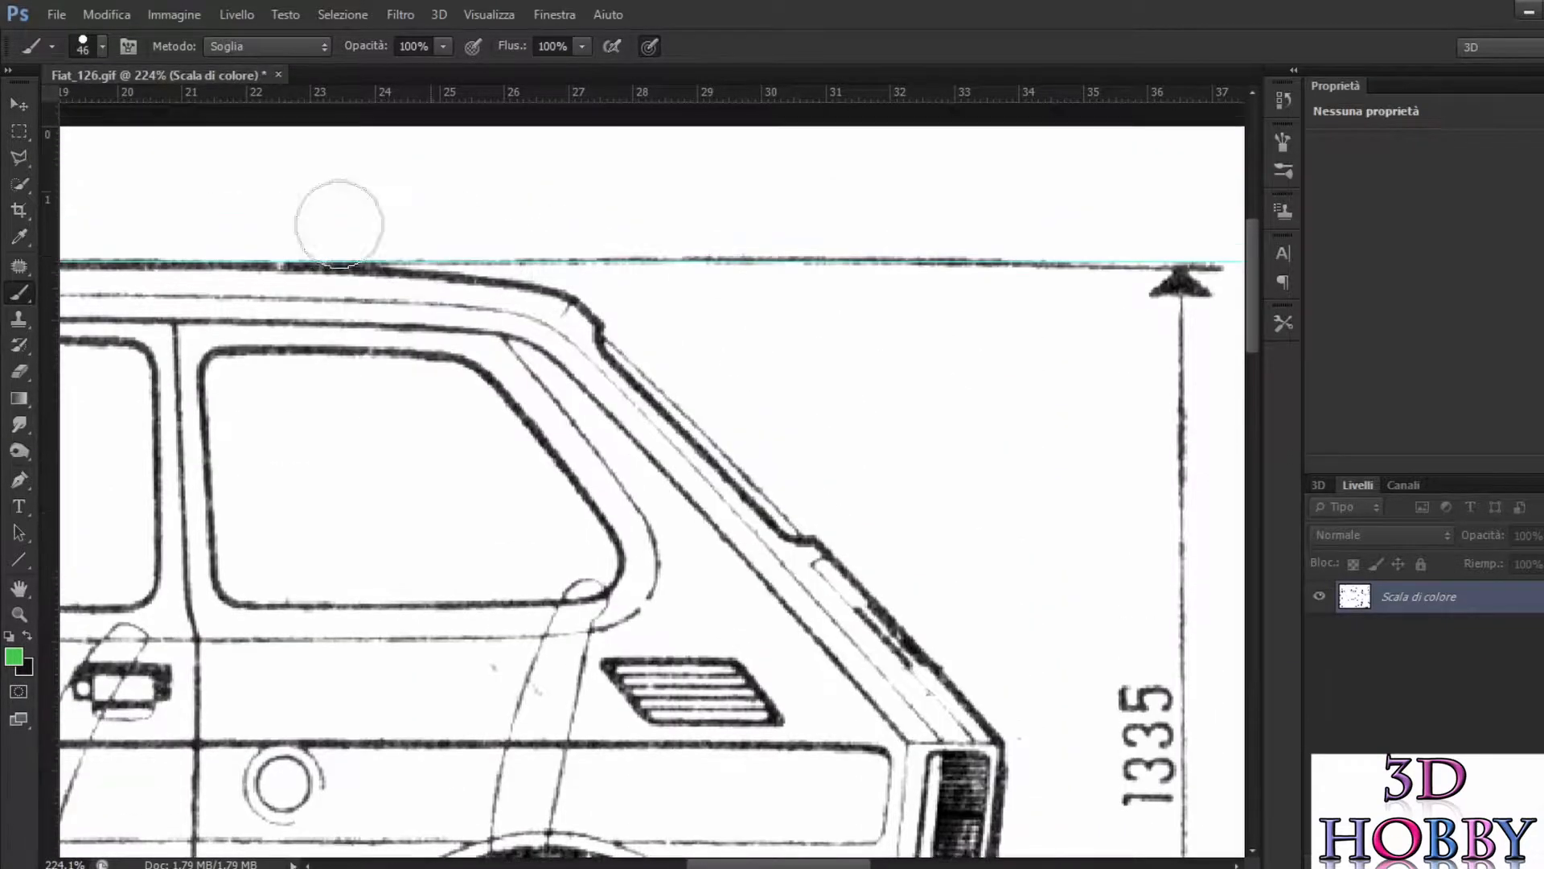
pyautogui.hscroll(-8, 269, 307)
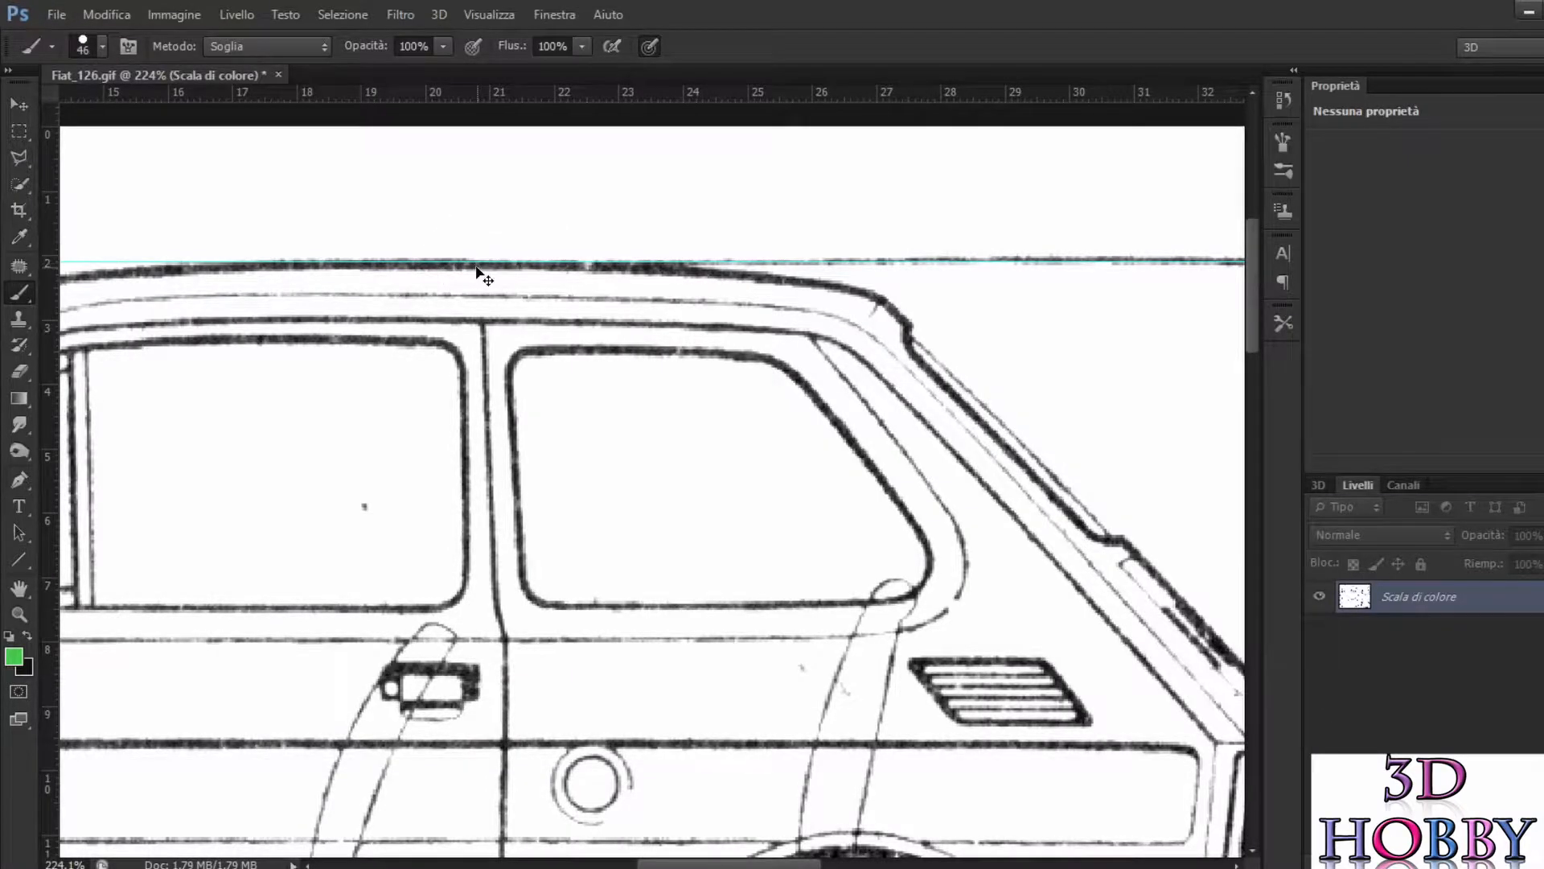
pyautogui.moveTo(492, 263); pyautogui.dragTo(547, 264)
pyautogui.scroll(-3, 544, 297)
pyautogui.scroll(8, 537, 286)
pyautogui.scroll(-4, 534, 287)
pyautogui.hscroll(-2, 533, 288)
pyautogui.scroll(-5, 401, 303)
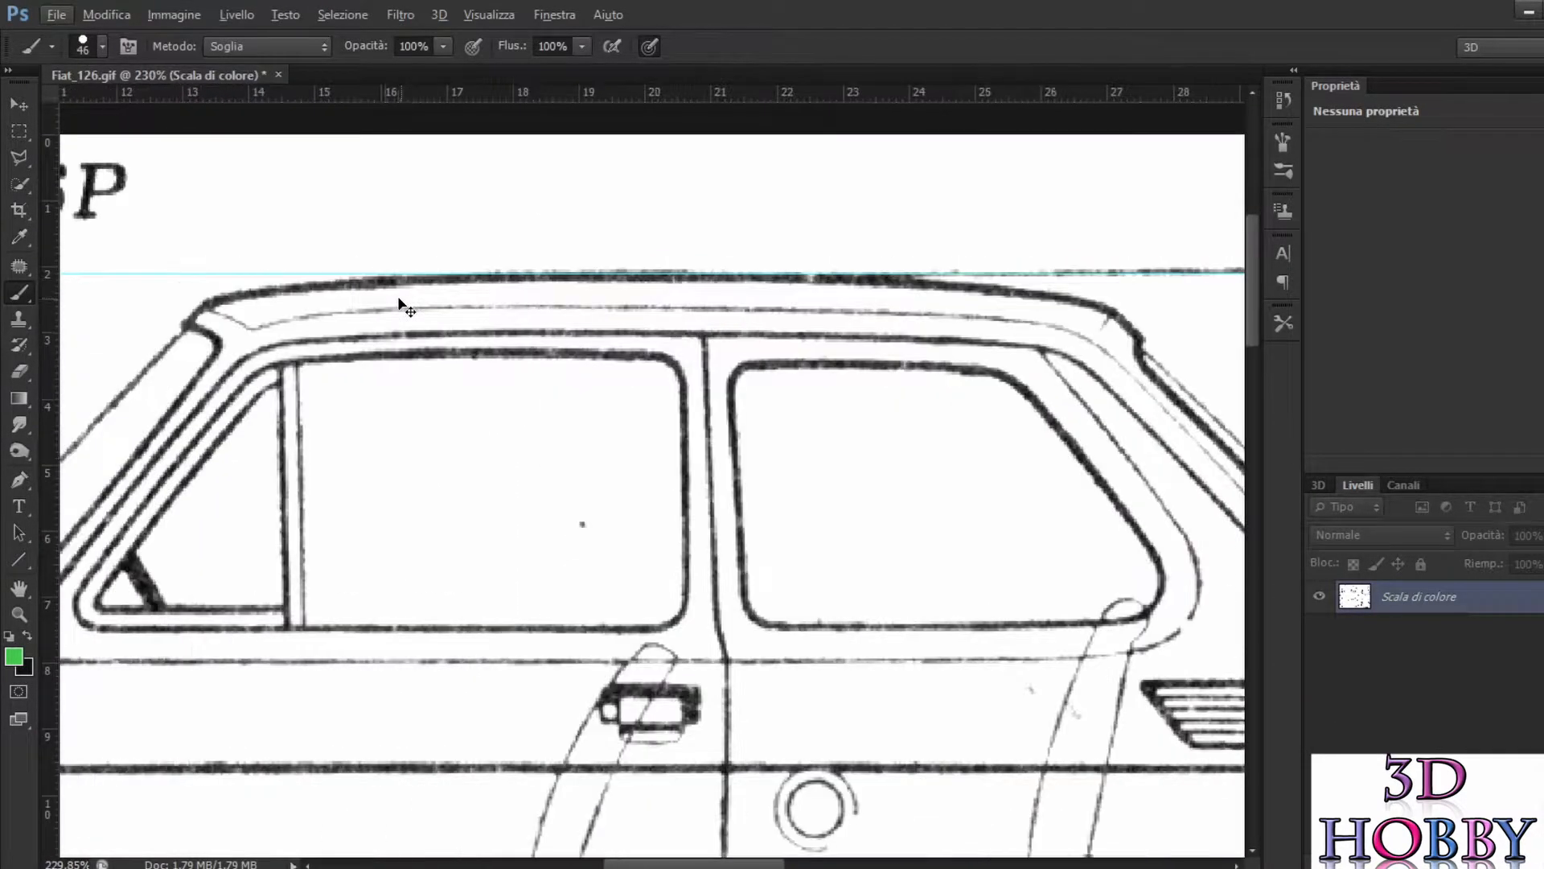
pyautogui.scroll(-1, 401, 303)
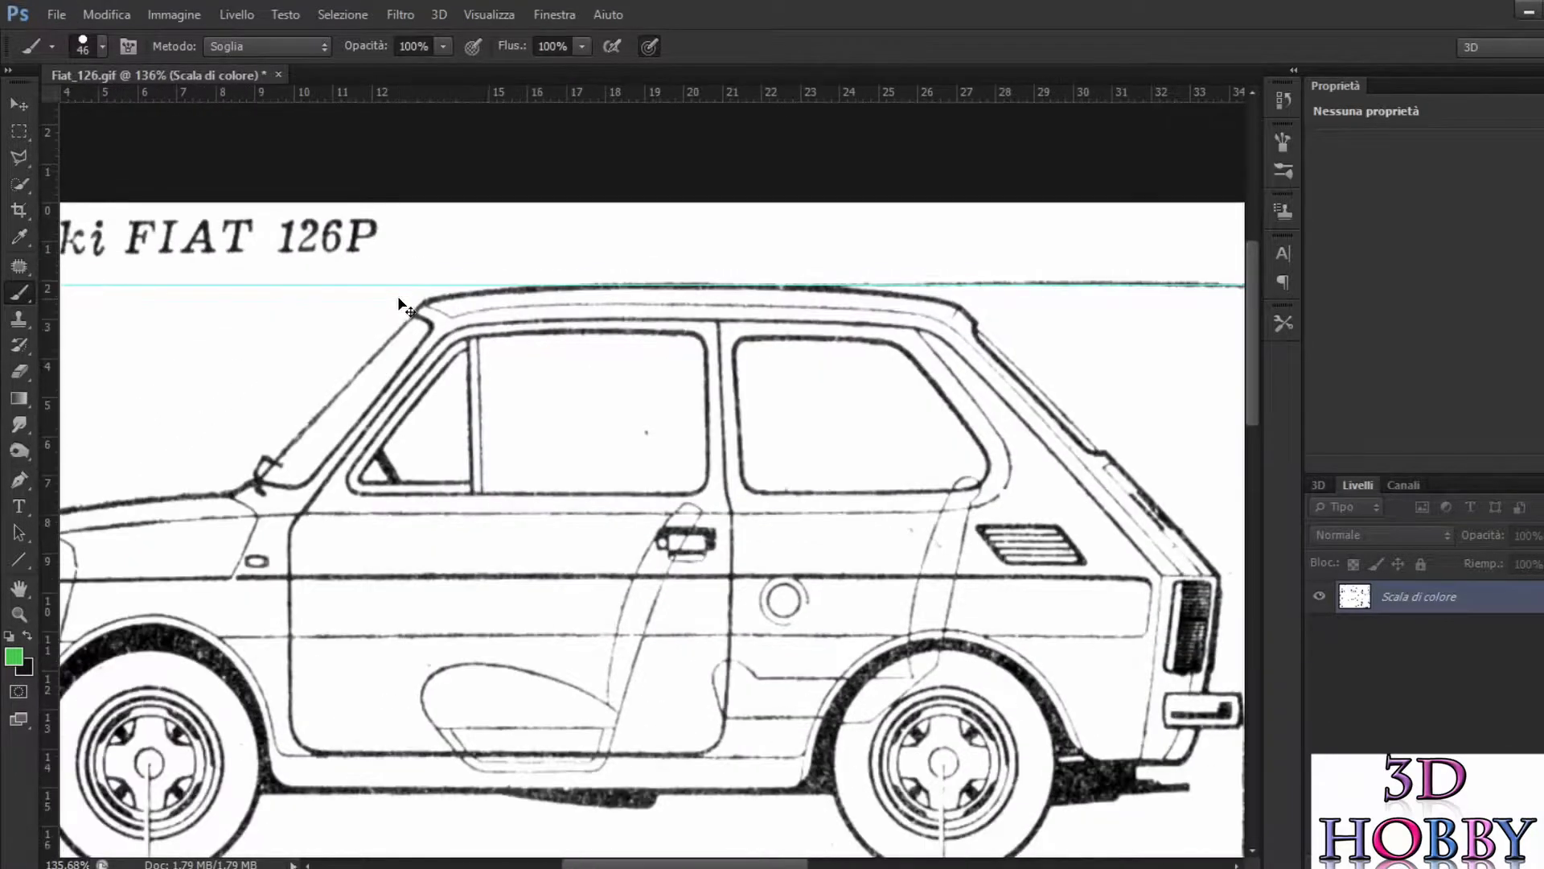
# Step: Place a vertical guide at the outer edge of the side view's front bumper
pyautogui.hscroll(-4, 401, 303)
pyautogui.hscroll(-4, 400, 302)
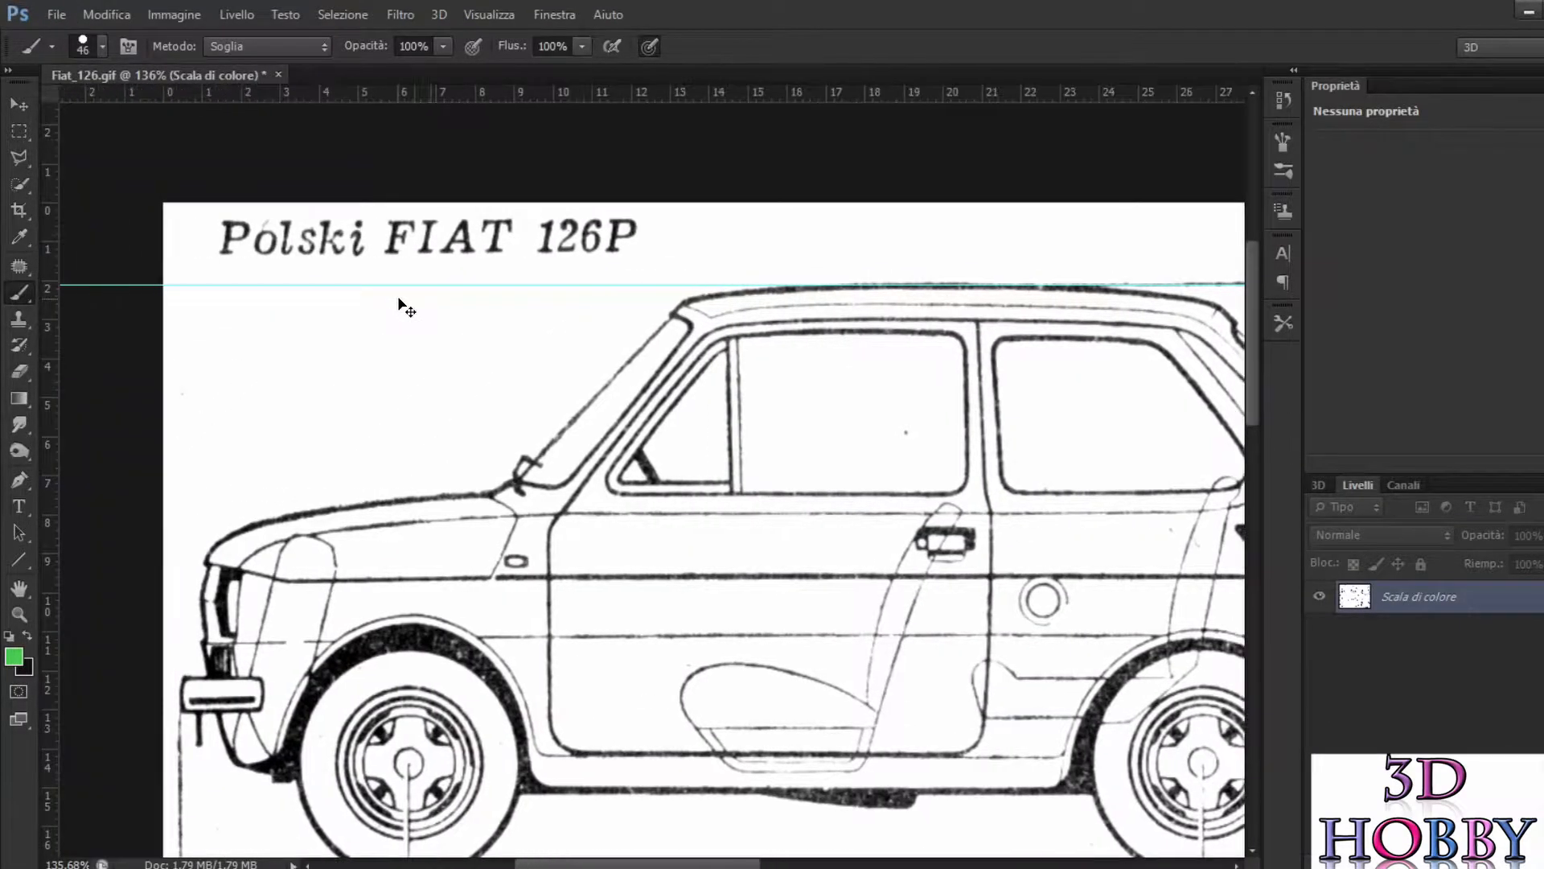
pyautogui.scroll(-3, 397, 294)
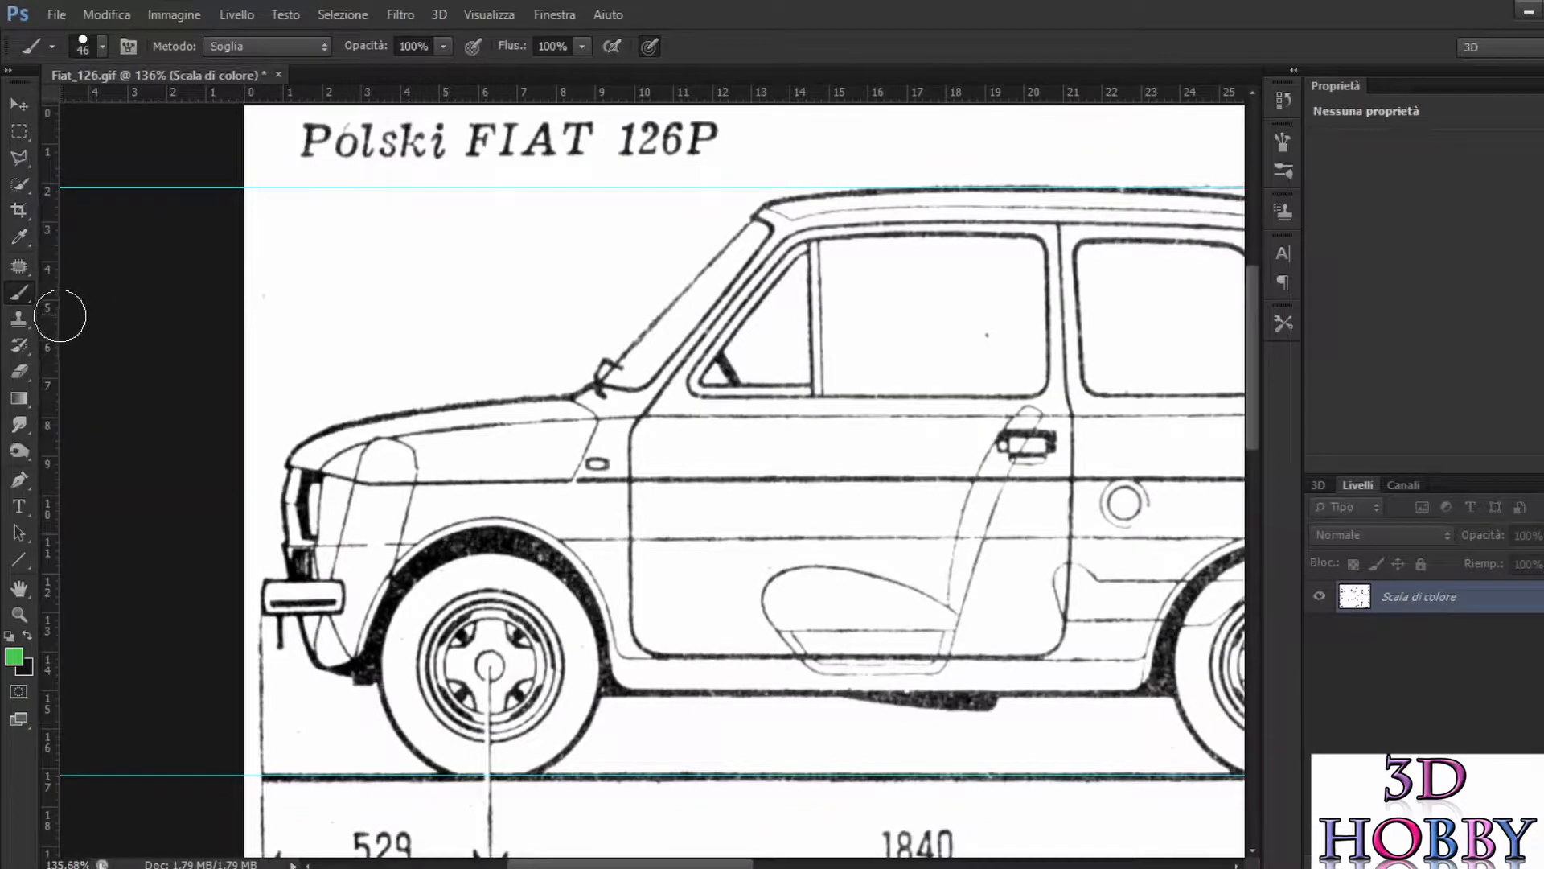
pyautogui.moveTo(50, 326); pyautogui.dragTo(261, 538)
pyautogui.scroll(-4, 322, 475)
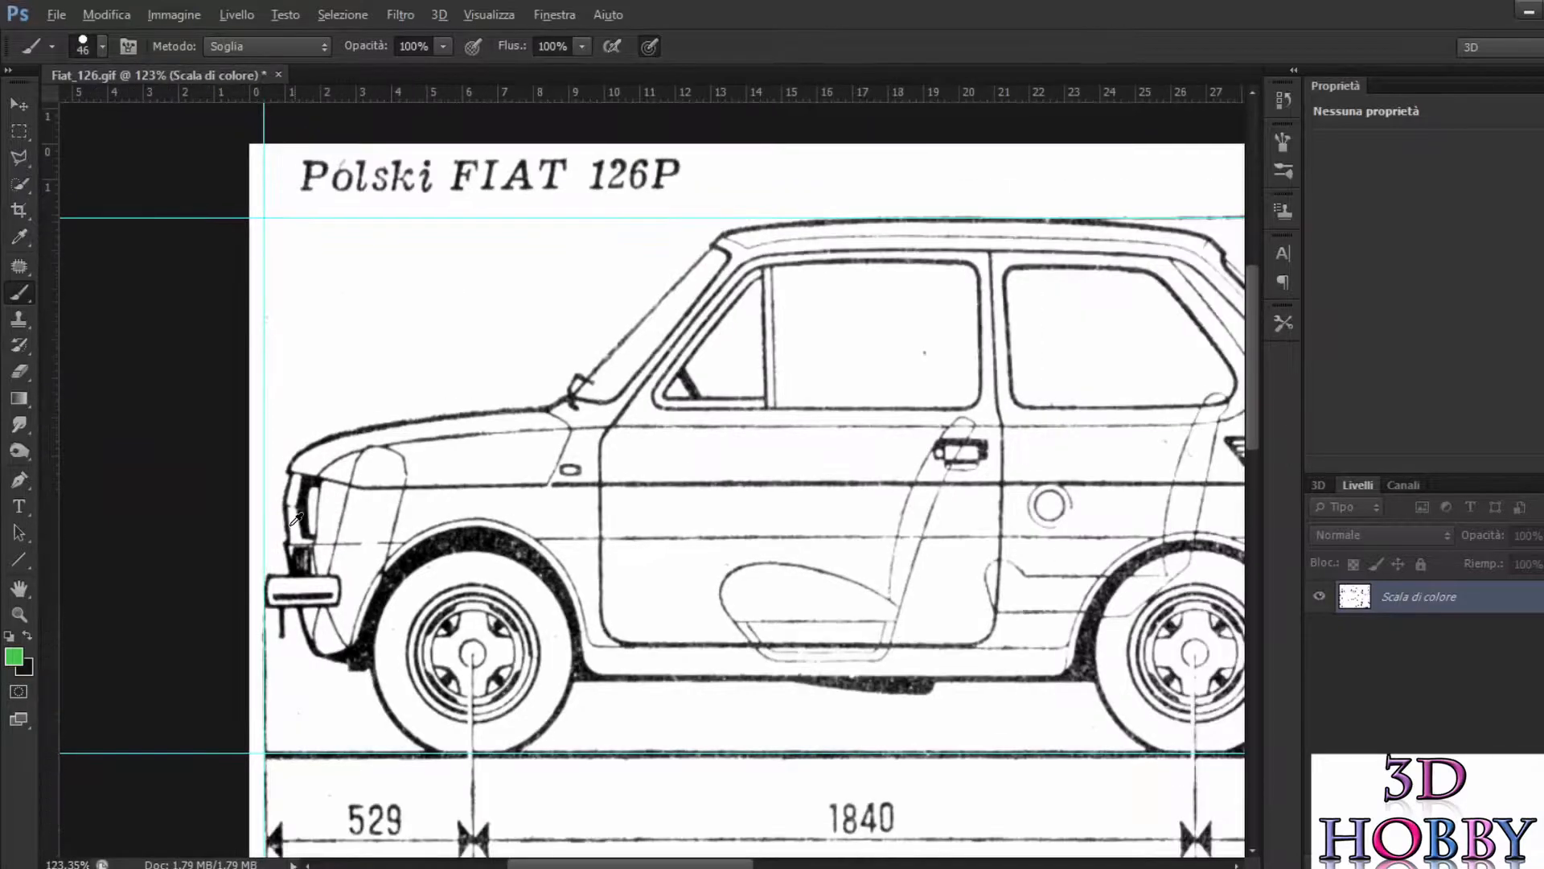
# Step: Place a vertical guide at the side view's rear bumper and align it precisely with the bumper's outer edge
pyautogui.scroll(4, 325, 472)
pyautogui.hscroll(6, 325, 472)
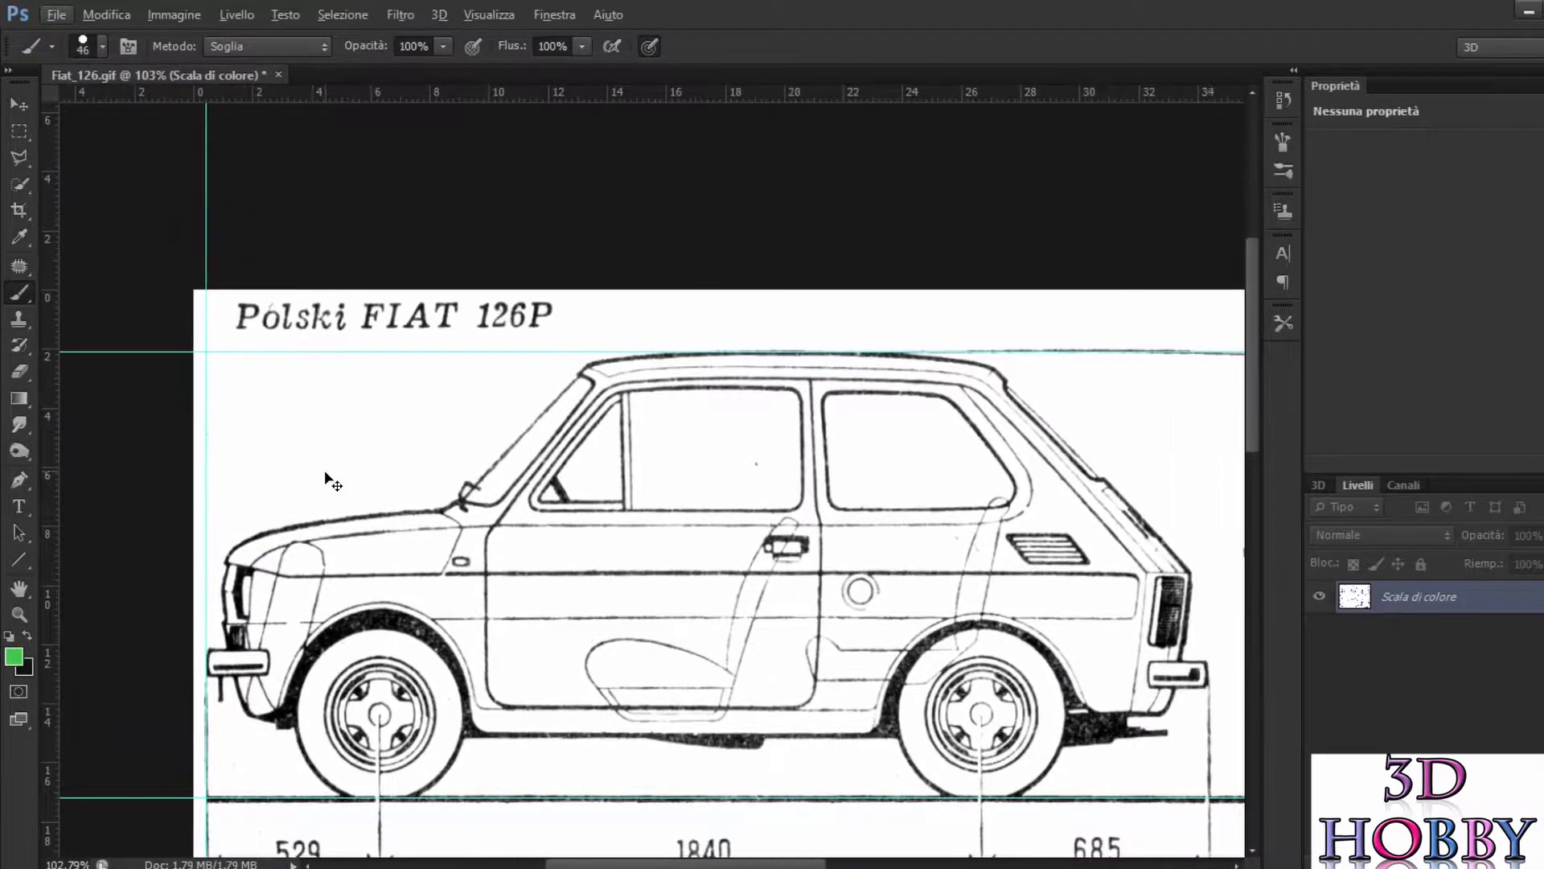
pyautogui.moveTo(60, 426); pyautogui.dragTo(1176, 658)
pyautogui.scroll(5, 1189, 684)
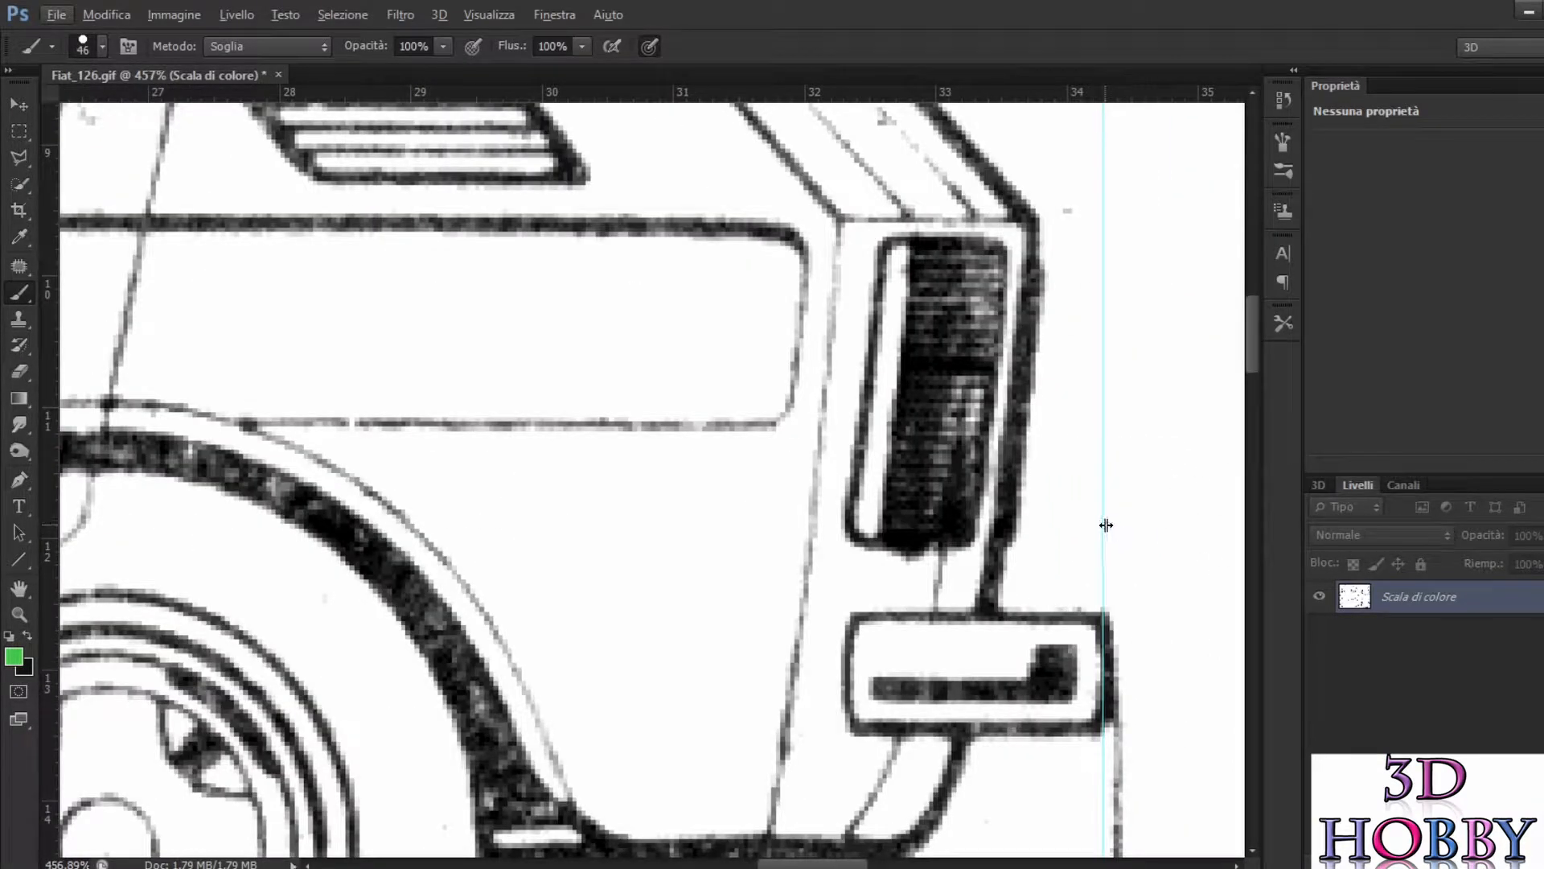
pyautogui.moveTo(1103, 528); pyautogui.dragTo(1110, 534)
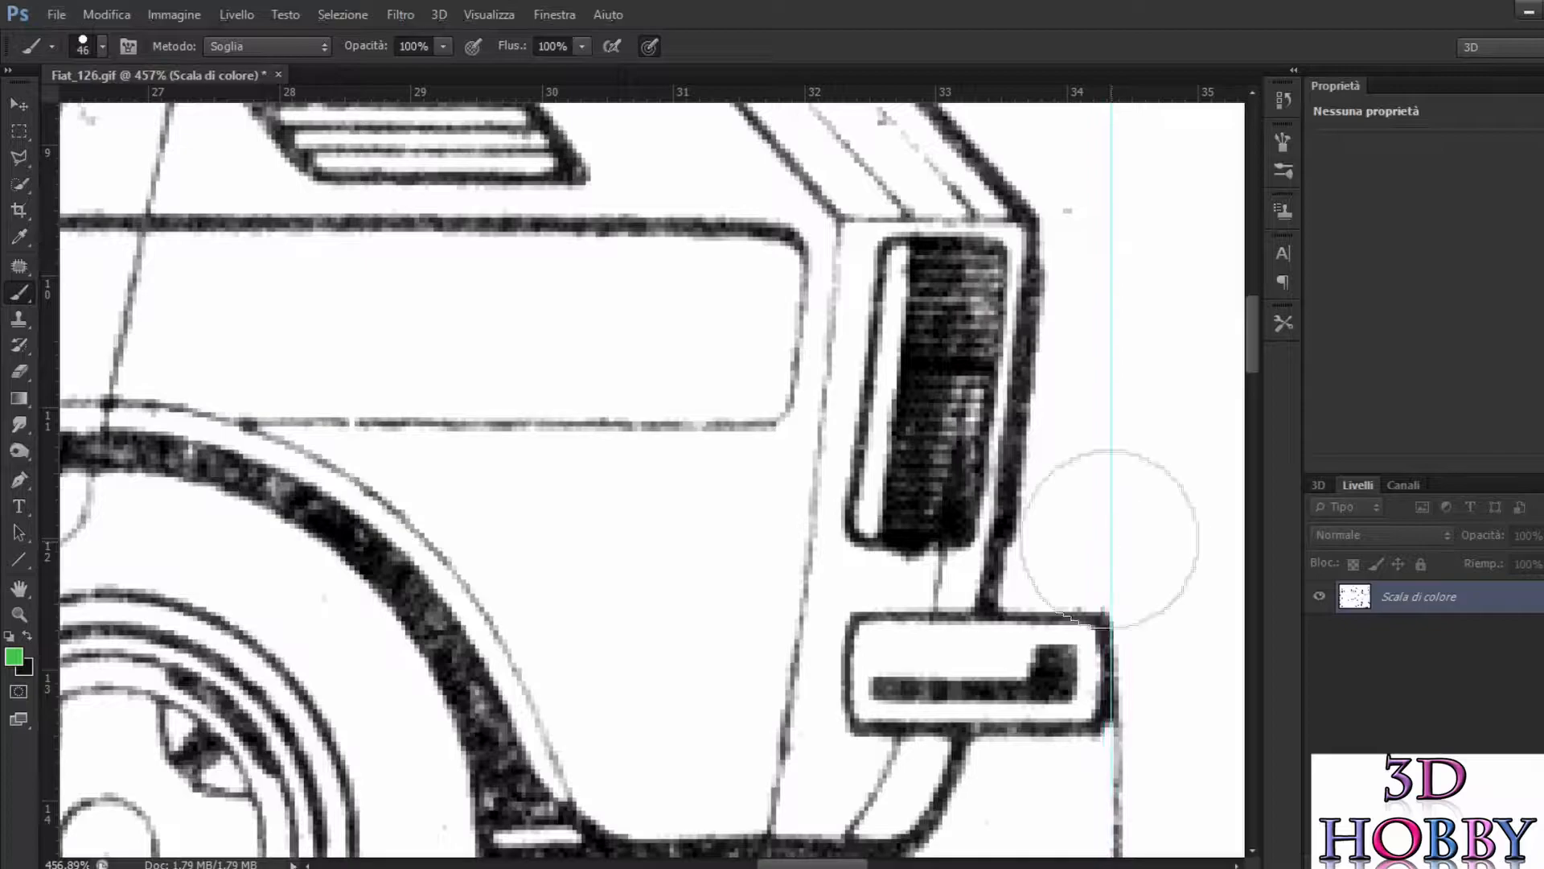
pyautogui.scroll(-5, 1001, 459)
pyautogui.scroll(-5, 949, 406)
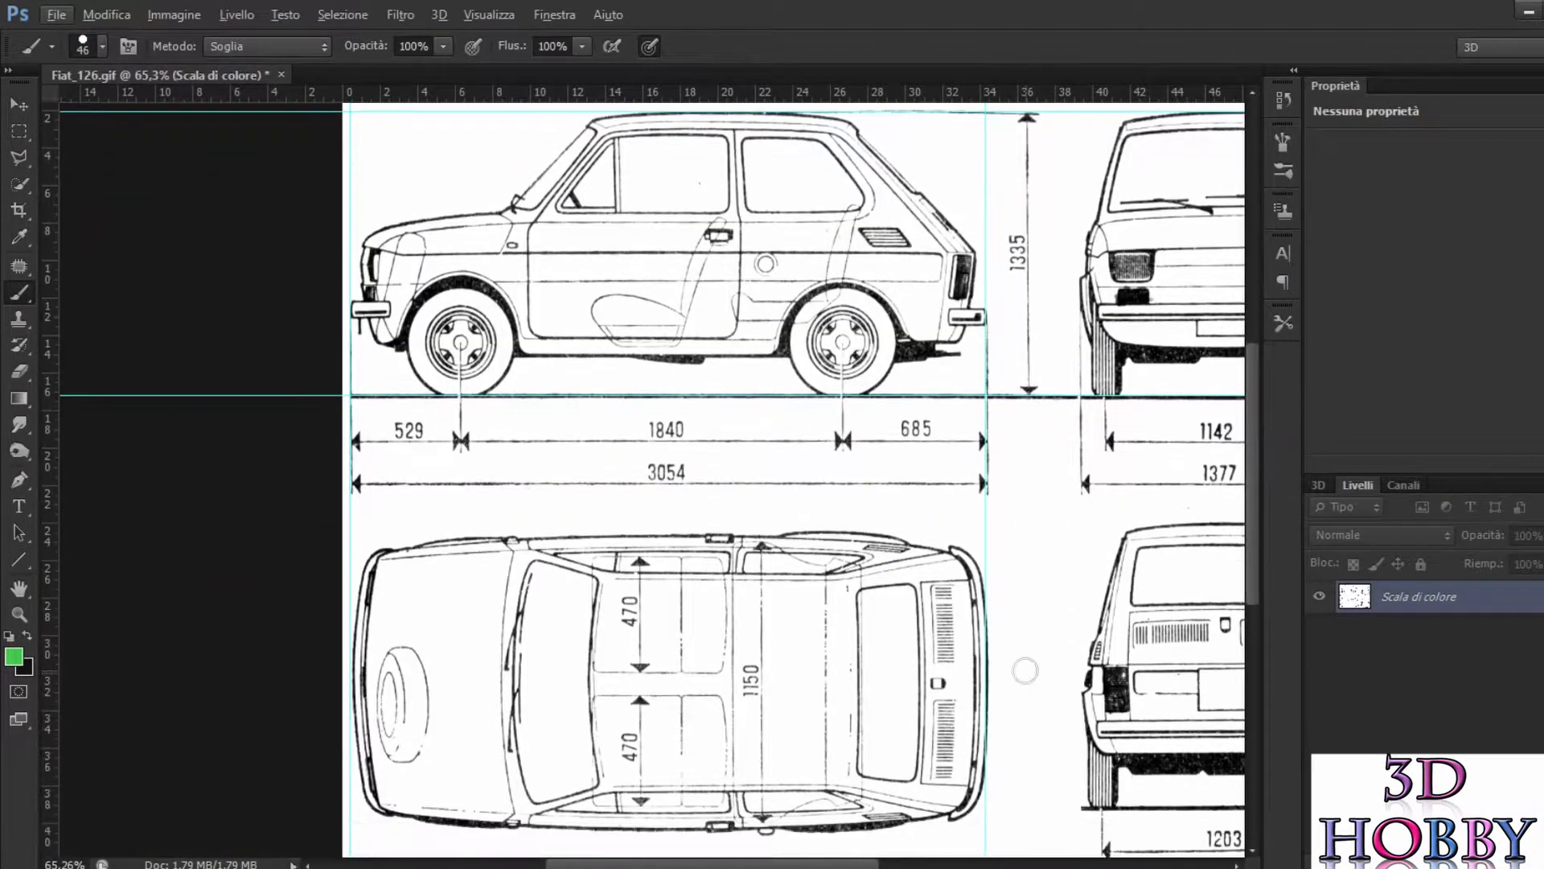
# Step: Shift the rear vertical guide slightly outward to clear the outermost edge of the top view's rear bumper
pyautogui.scroll(6, 1042, 668)
pyautogui.scroll(-3, 986, 667)
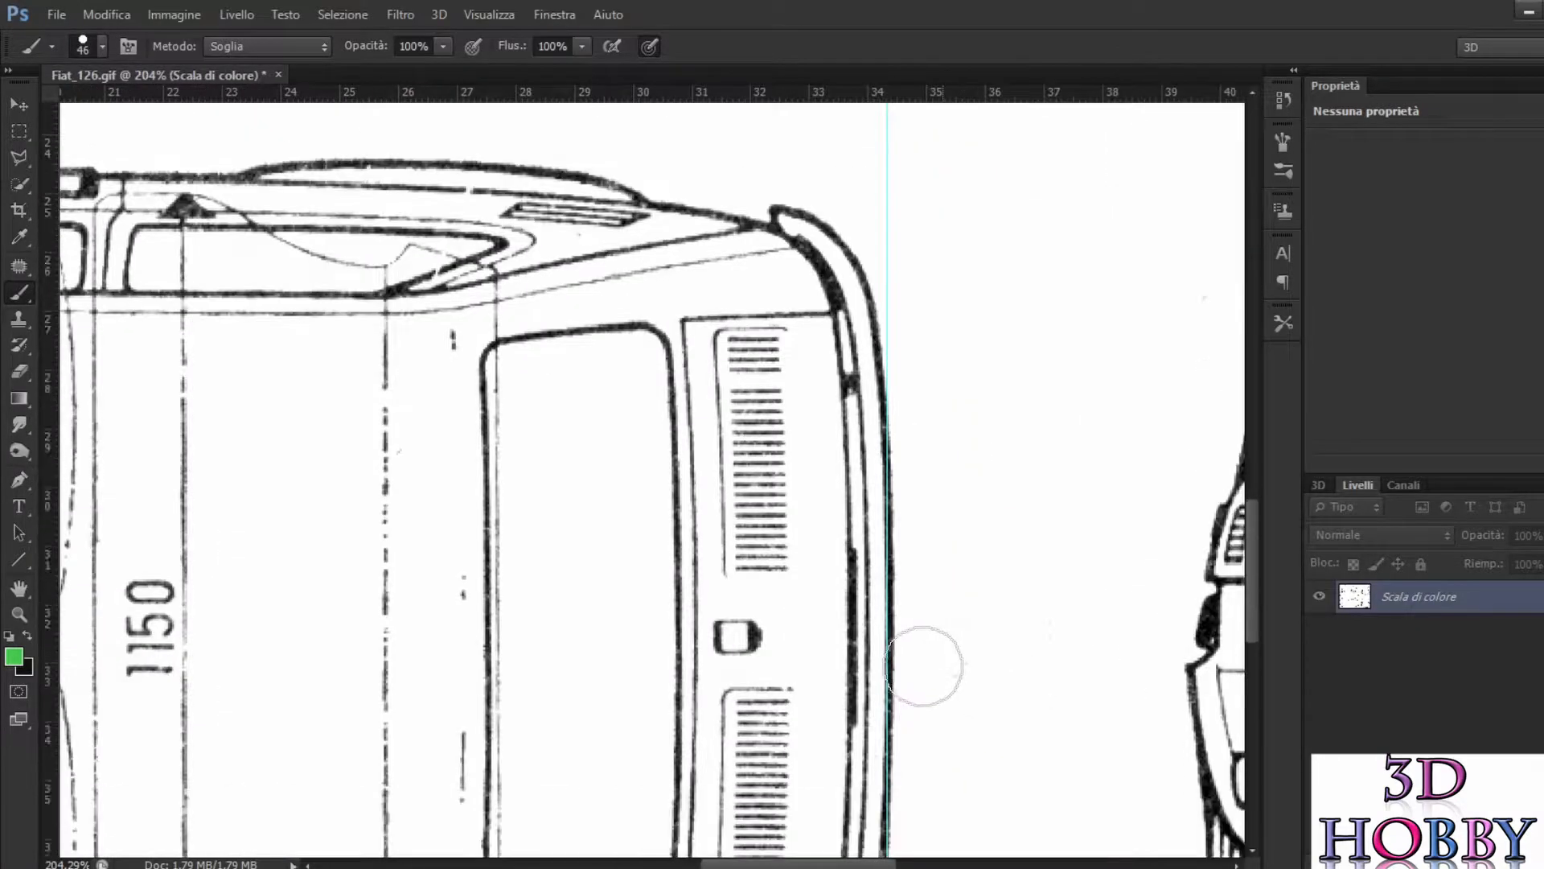
pyautogui.moveTo(885, 599)
pyautogui.mouseDown()
pyautogui.moveTo(891, 587)
pyautogui.moveTo(892, 609)
pyautogui.mouseUp()
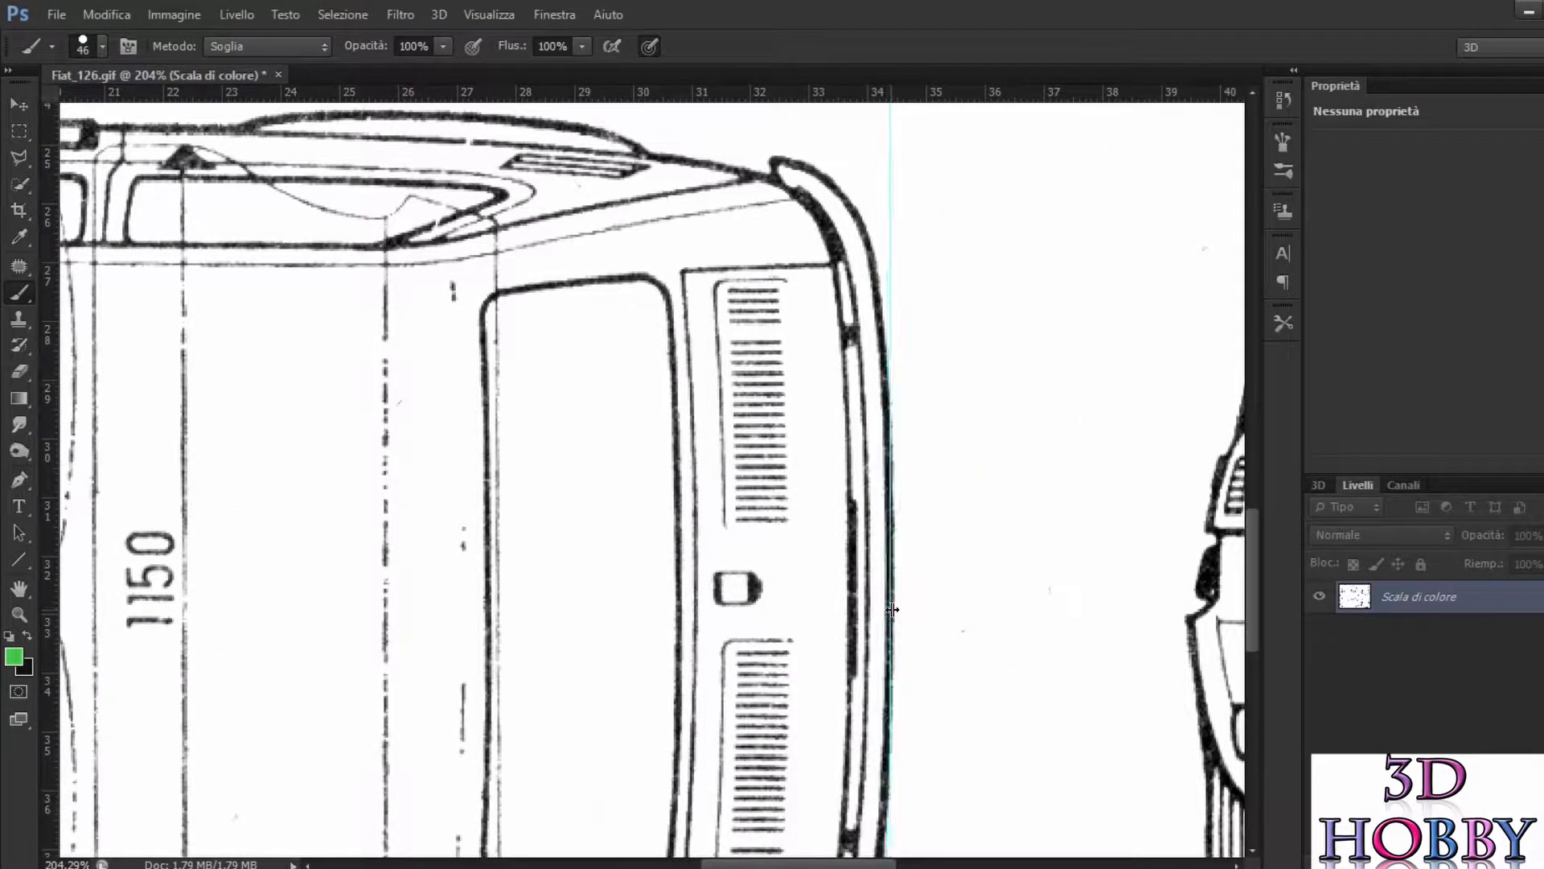
pyautogui.scroll(-9, 894, 606)
# Step: Align the front vertical guide with the outermost edge of the top view's front bumper
pyautogui.hscroll(-3, 289, 589)
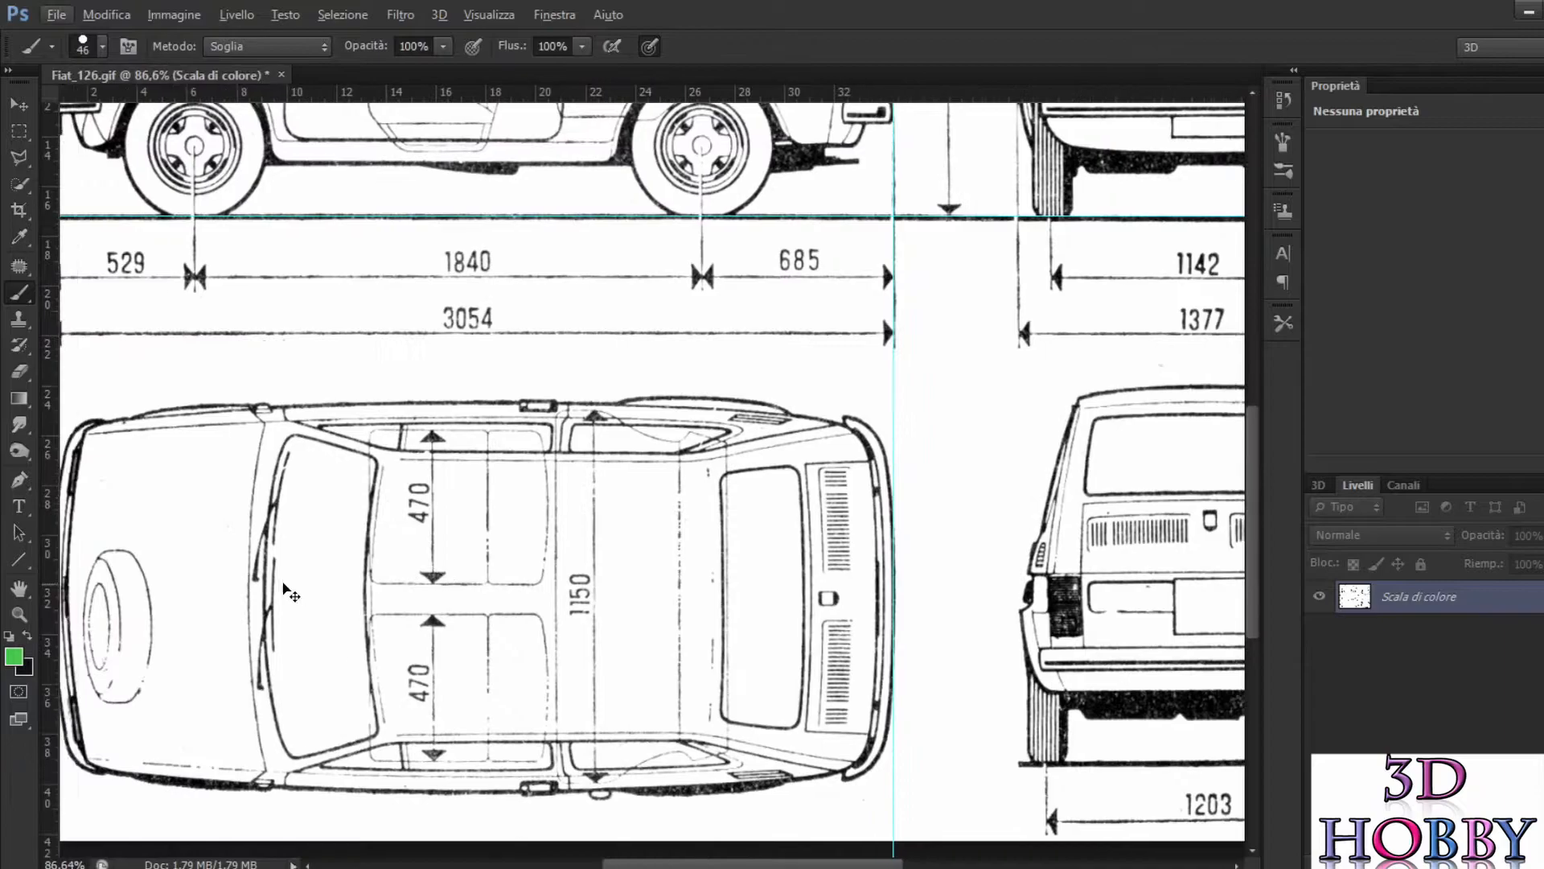
pyautogui.scroll(5, 185, 591)
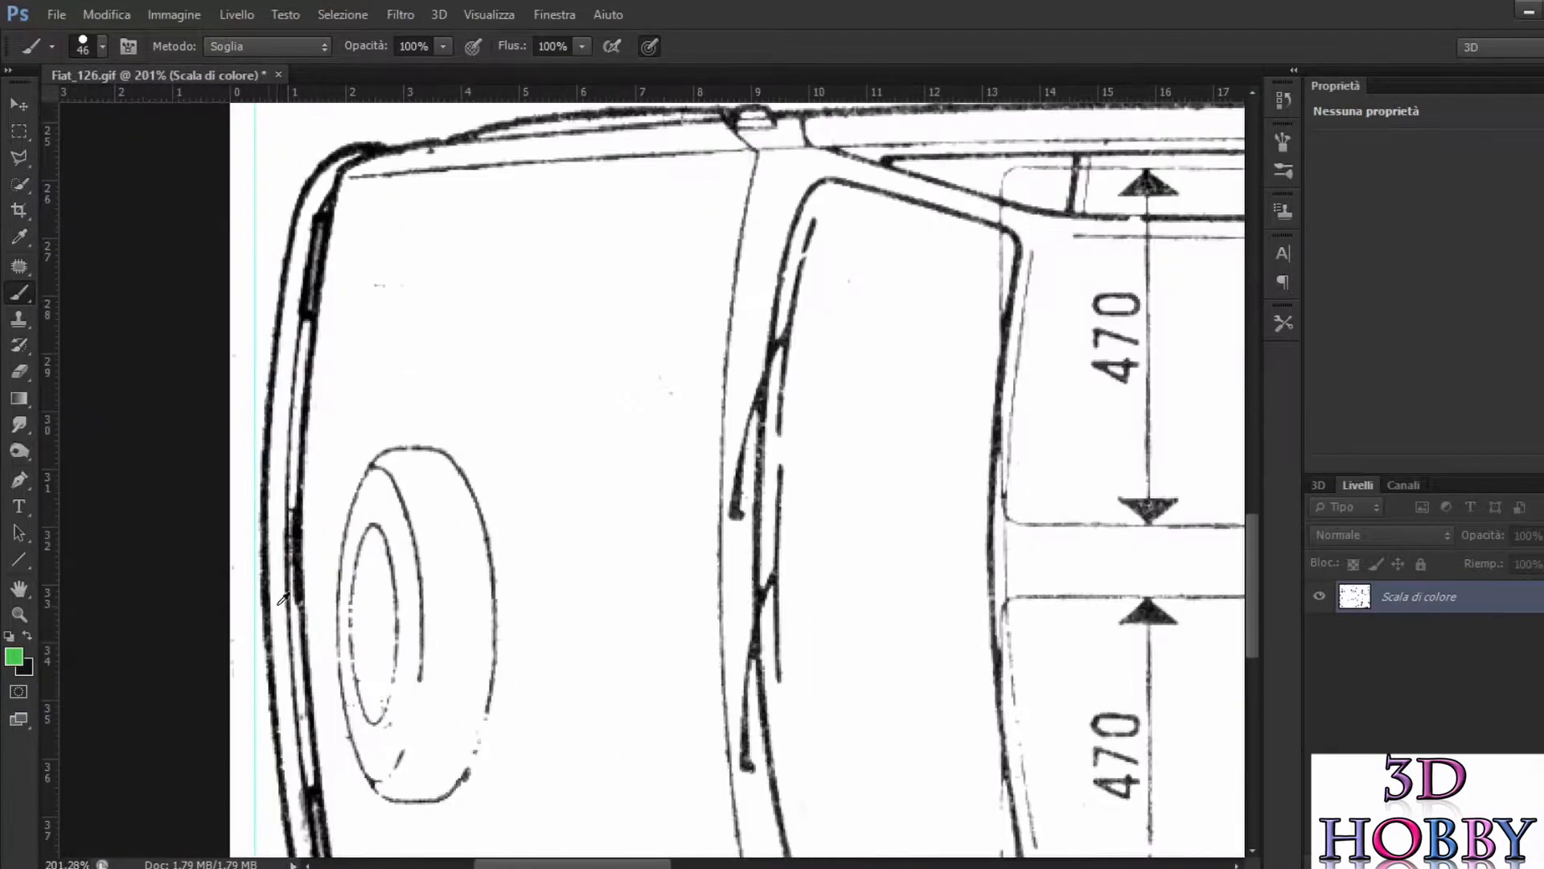
pyautogui.moveTo(255, 560); pyautogui.dragTo(261, 556)
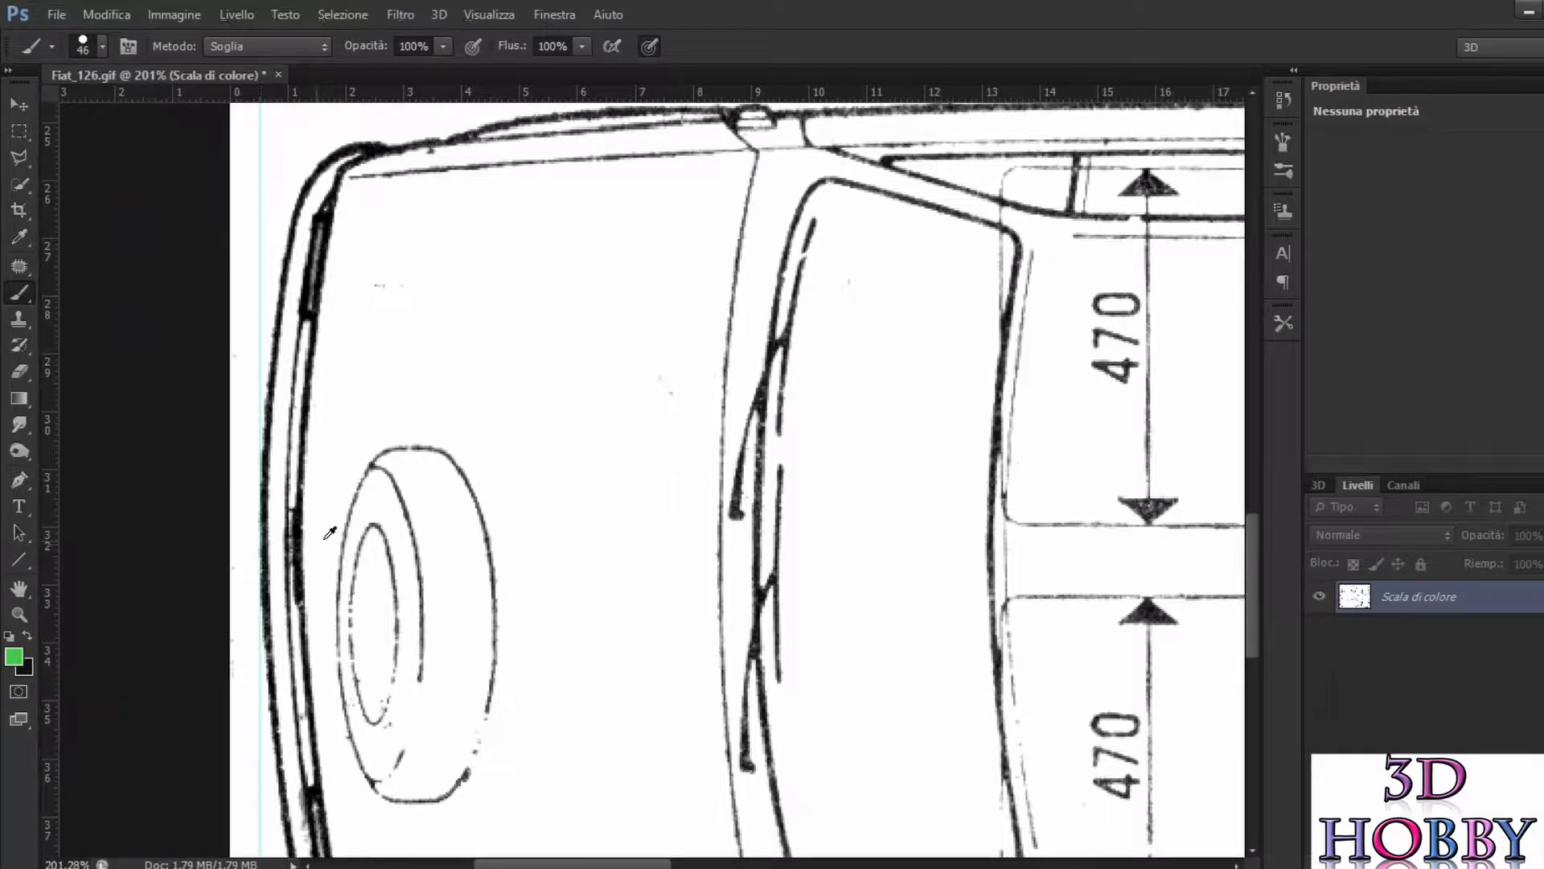
pyautogui.scroll(10, 329, 456)
pyautogui.scroll(-2, 323, 459)
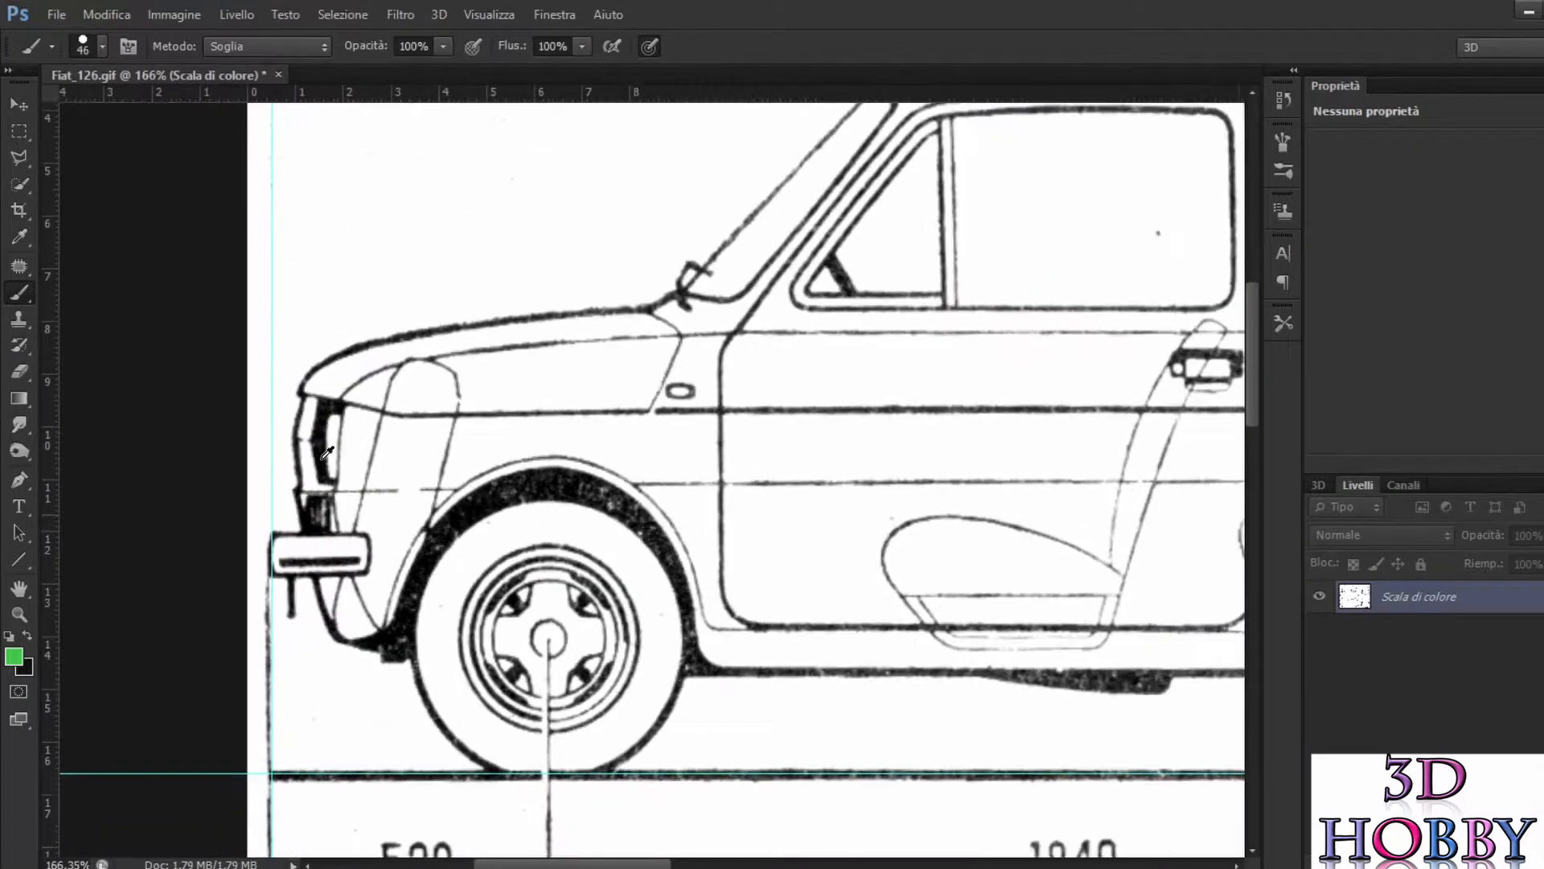
# Step: Place a horizontal guide along the top of the rear view's roof
pyautogui.scroll(-6, 450, 515)
pyautogui.scroll(2, 829, 483)
pyautogui.scroll(1, 834, 447)
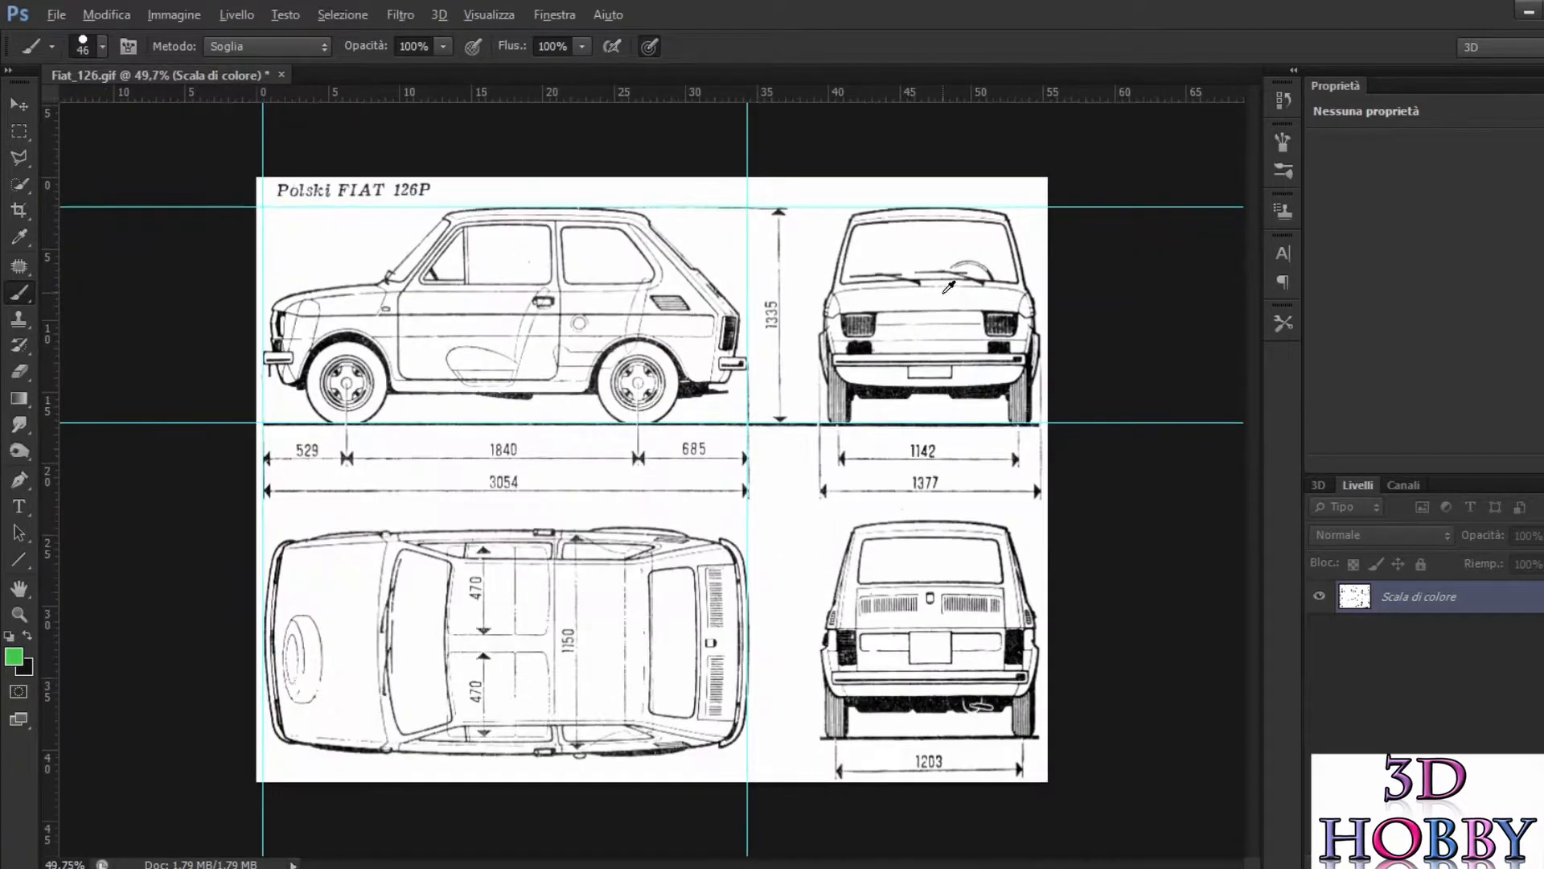
pyautogui.scroll(1, 1134, 518)
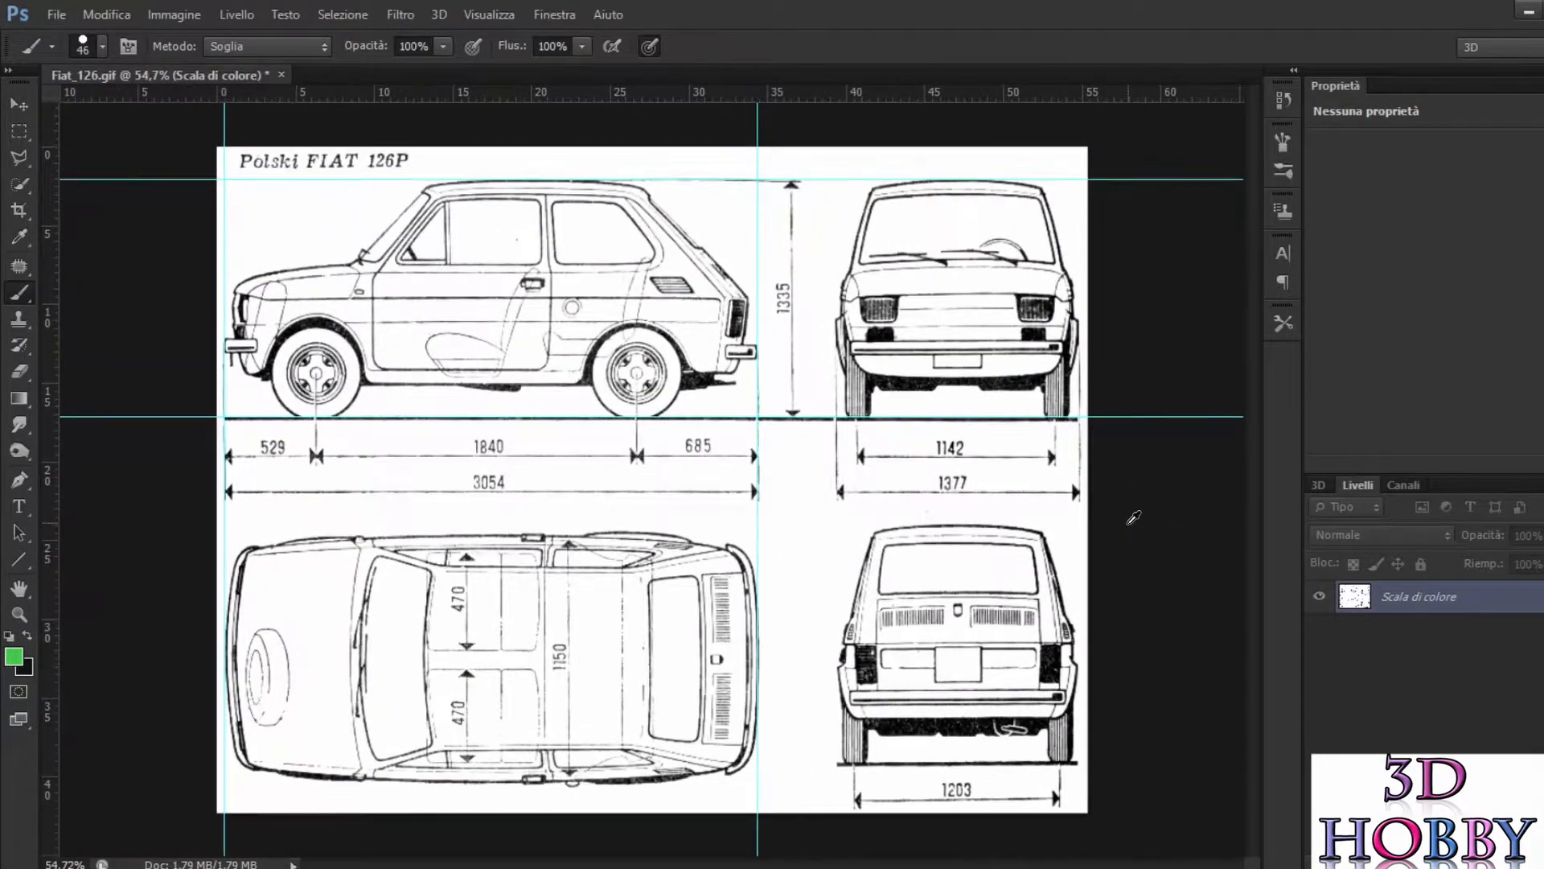
pyautogui.moveTo(1015, 99); pyautogui.dragTo(1117, 525)
pyautogui.scroll(9, 1134, 543)
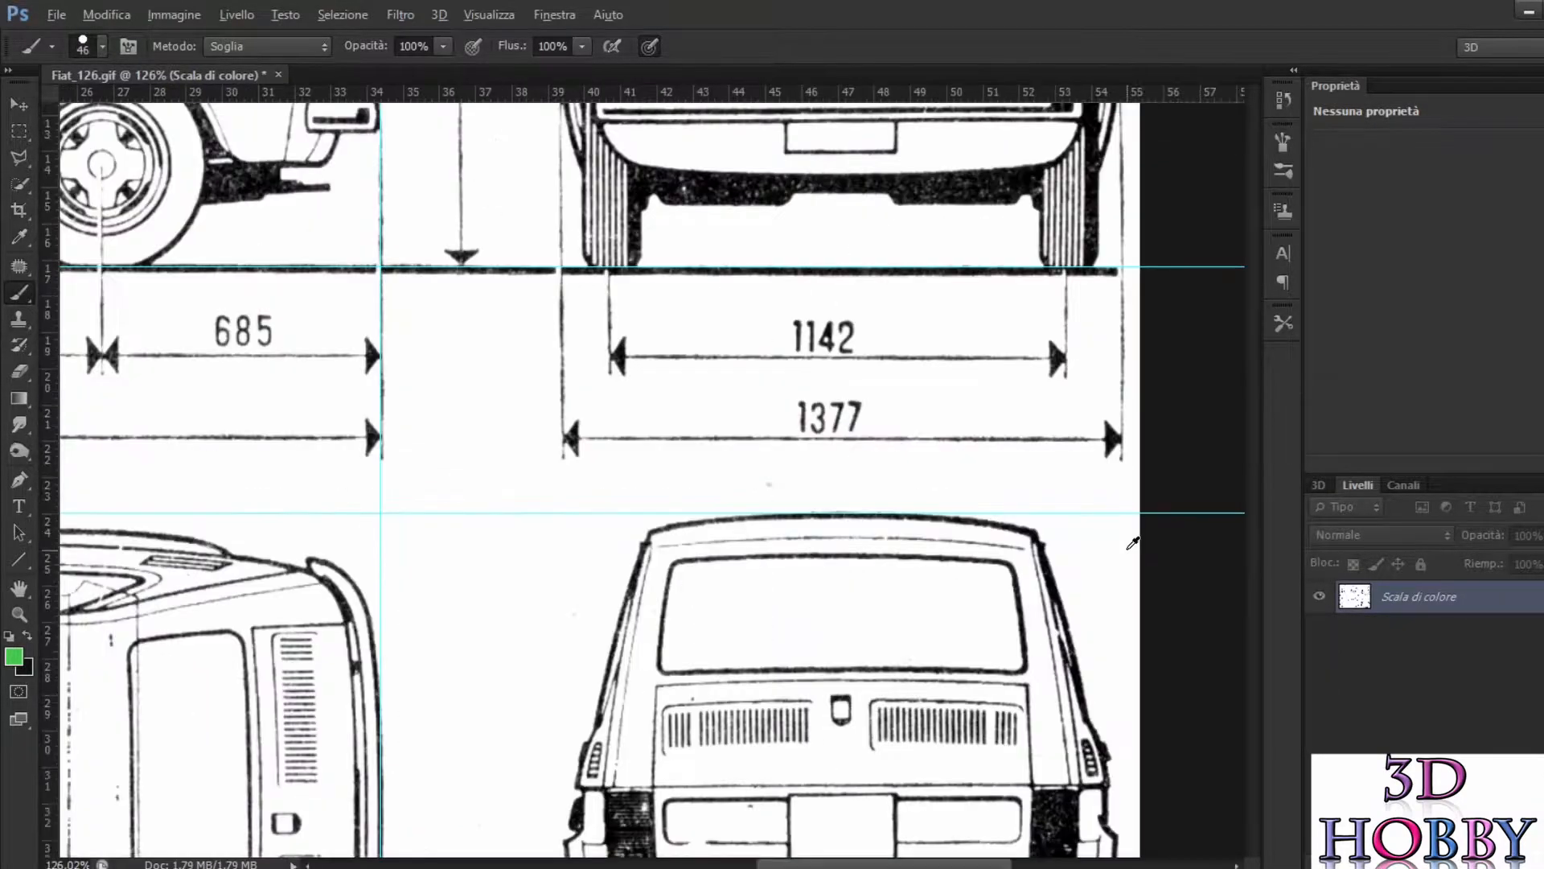
# Step: Place a horizontal guide along the ground line under the rear view's wheels
pyautogui.scroll(-5, 1109, 530)
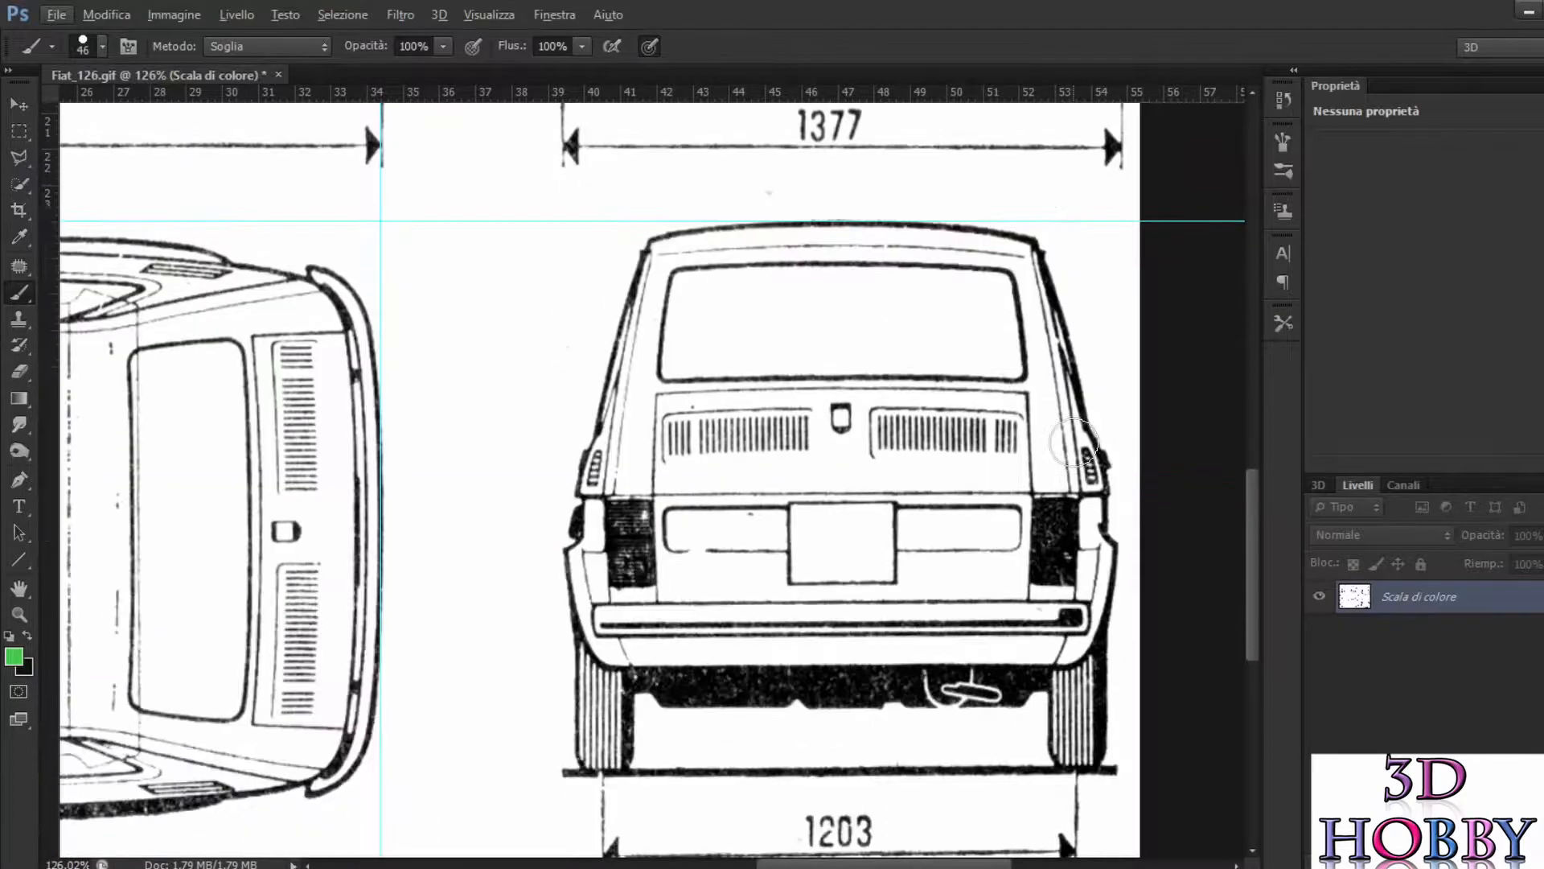
pyautogui.moveTo(847, 103); pyautogui.dragTo(620, 722)
pyautogui.scroll(-2, 836, 772)
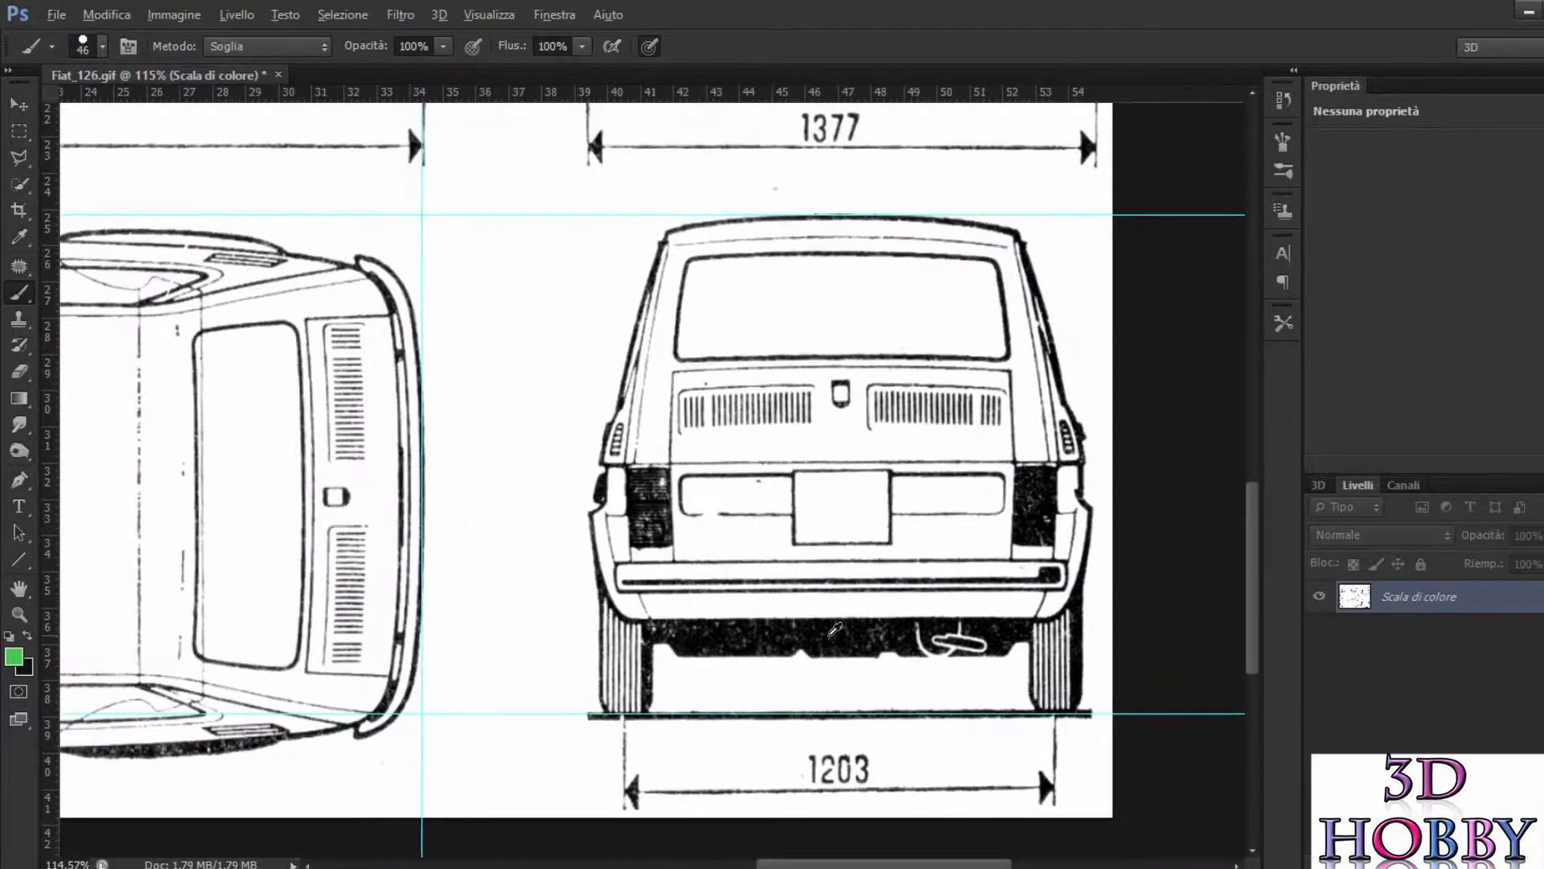
pyautogui.scroll(-5, 806, 454)
pyautogui.scroll(1, 807, 453)
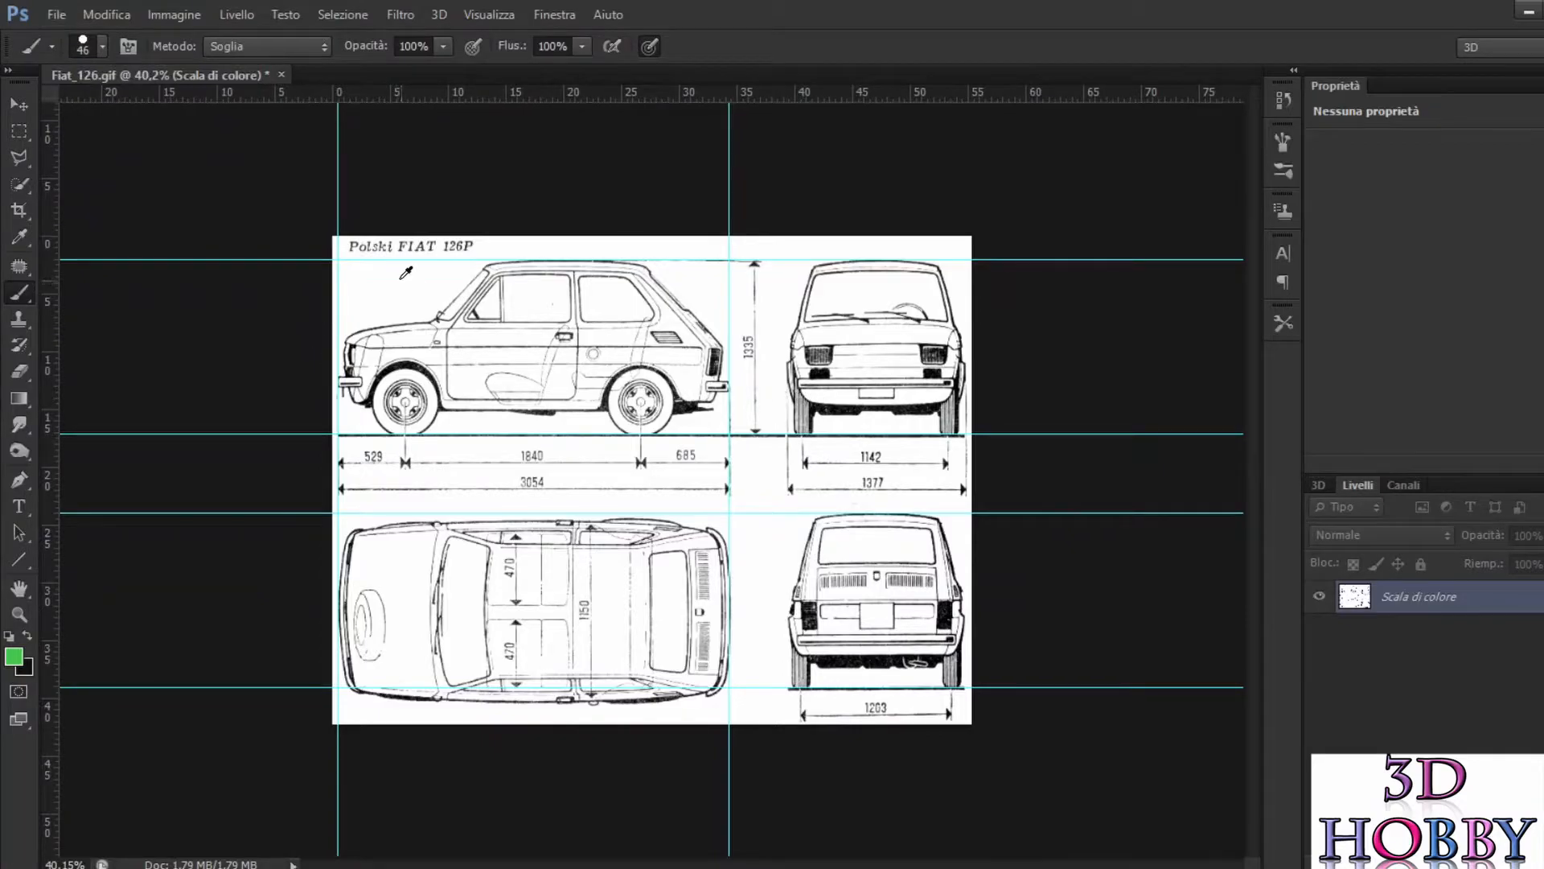
pyautogui.scroll(3, 653, 481)
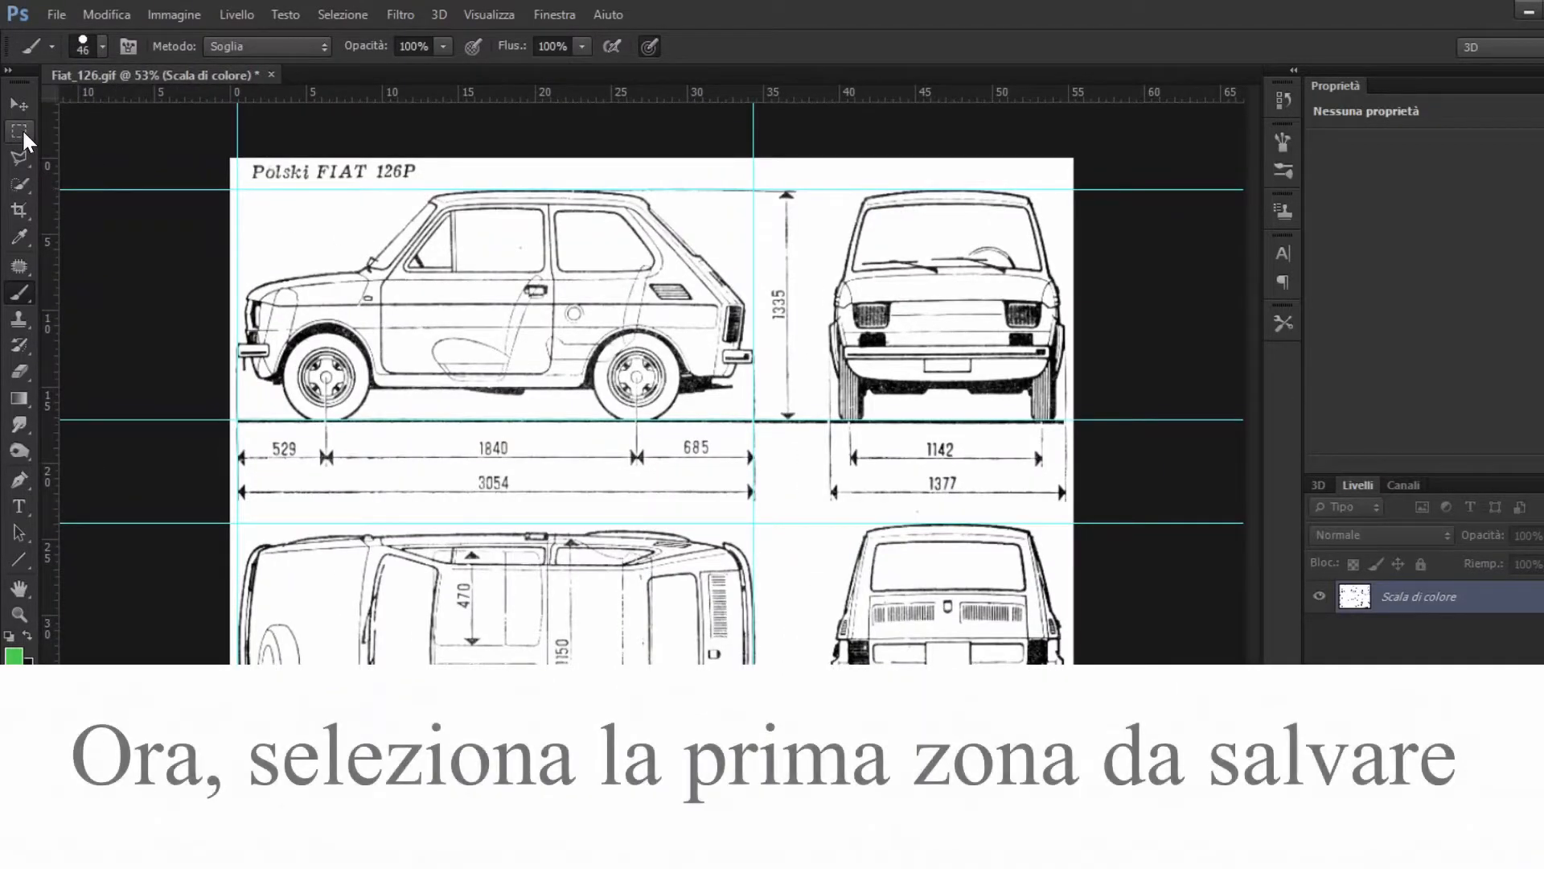
# Step: Select the side view with the Rectangular Marquee tool, following its four surrounding guides, and copy it
pyautogui.click(21, 133)
pyautogui.scroll(1, 252, 206)
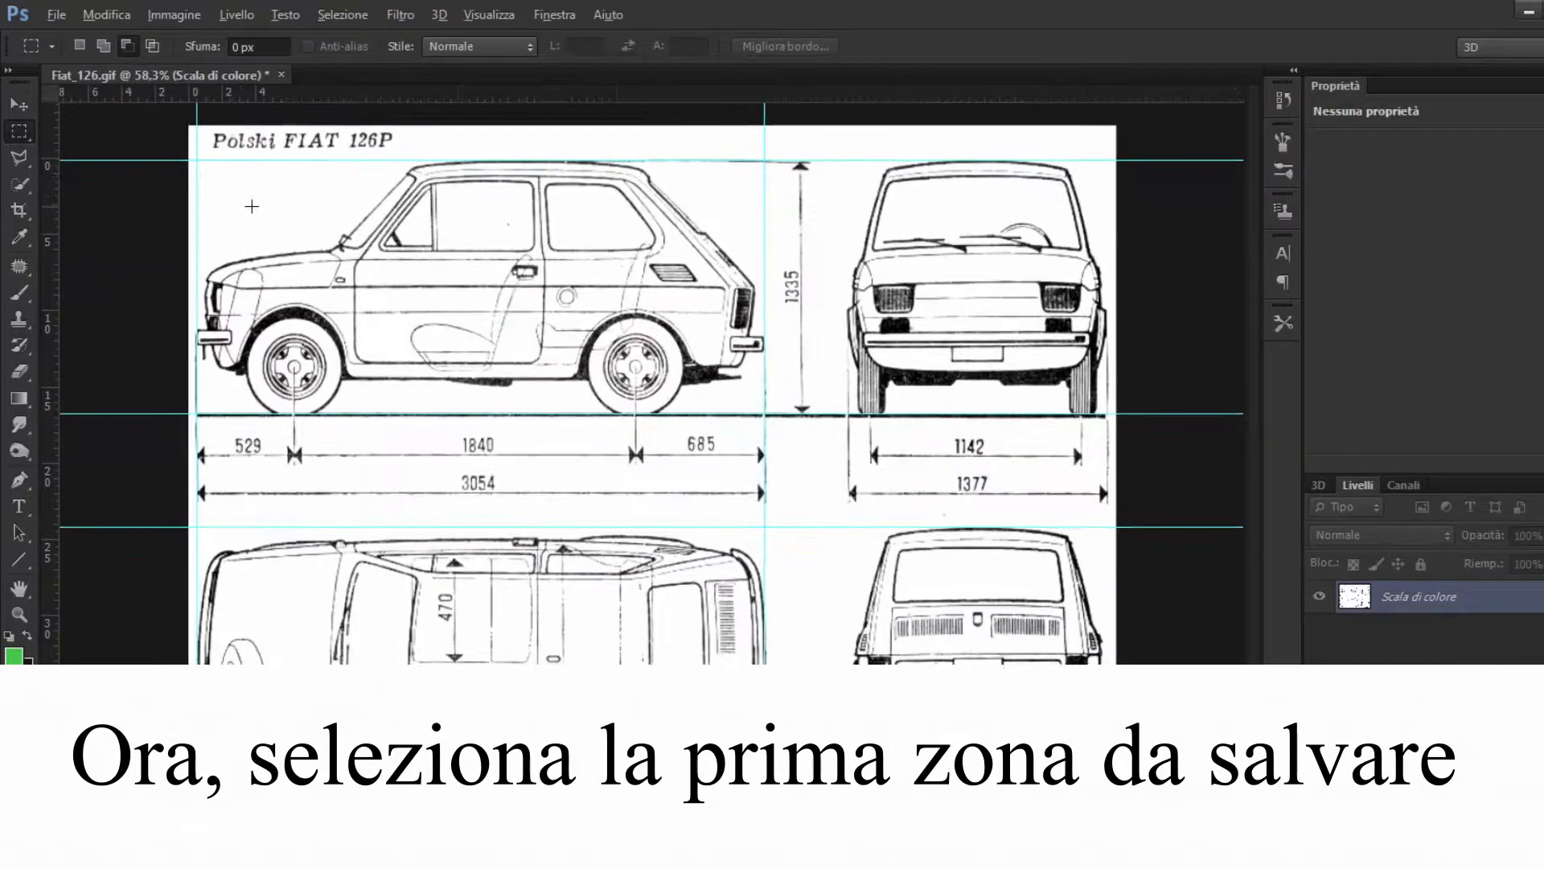
pyautogui.scroll(3, 252, 207)
pyautogui.scroll(2, 314, 192)
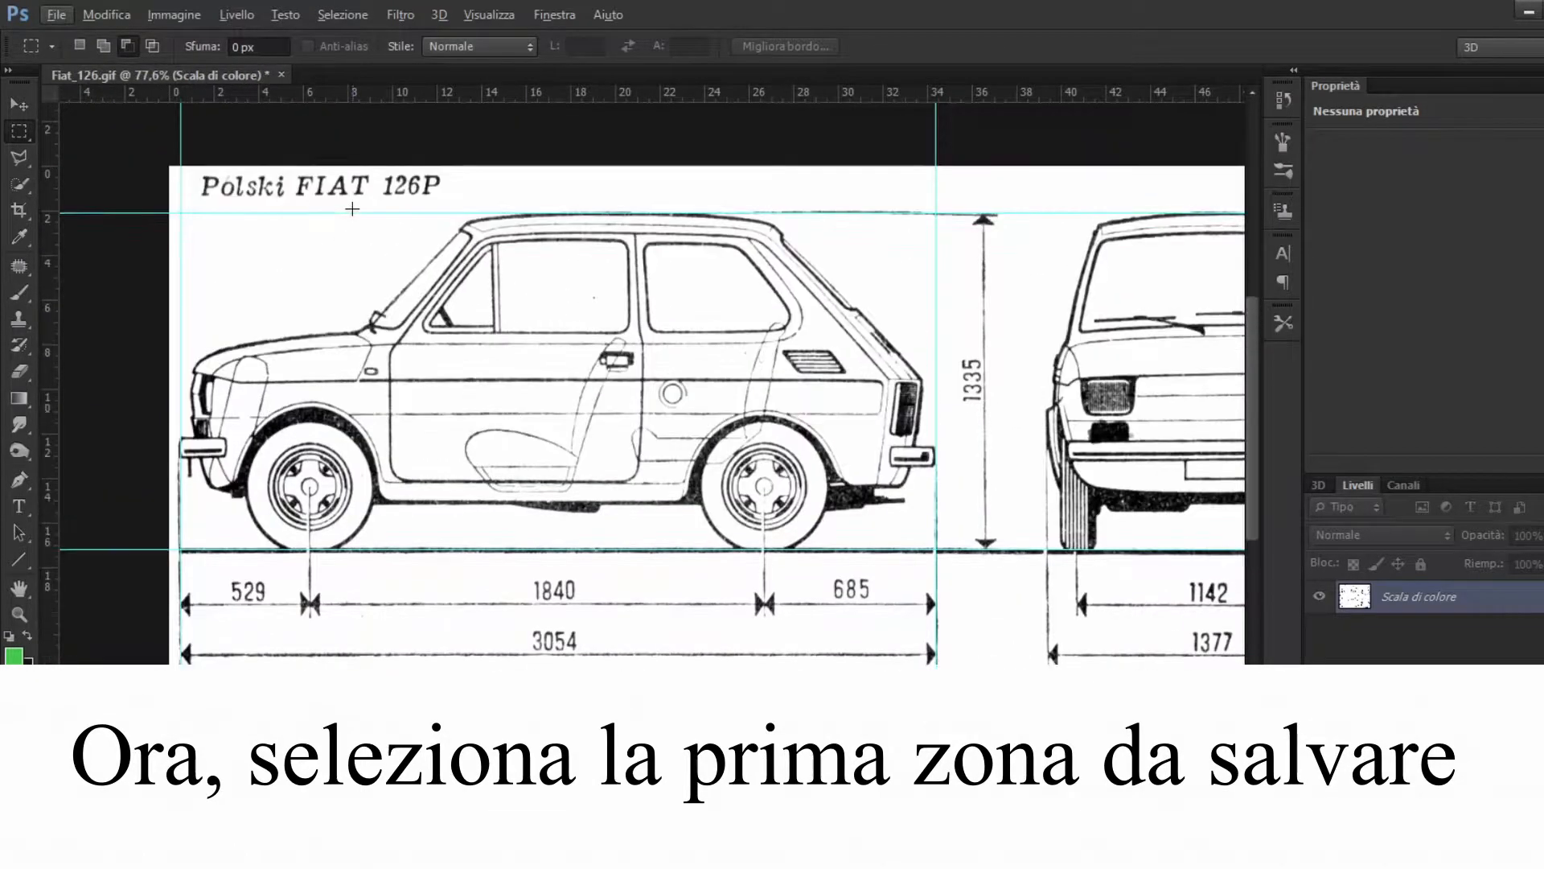
pyautogui.scroll(4, 302, 328)
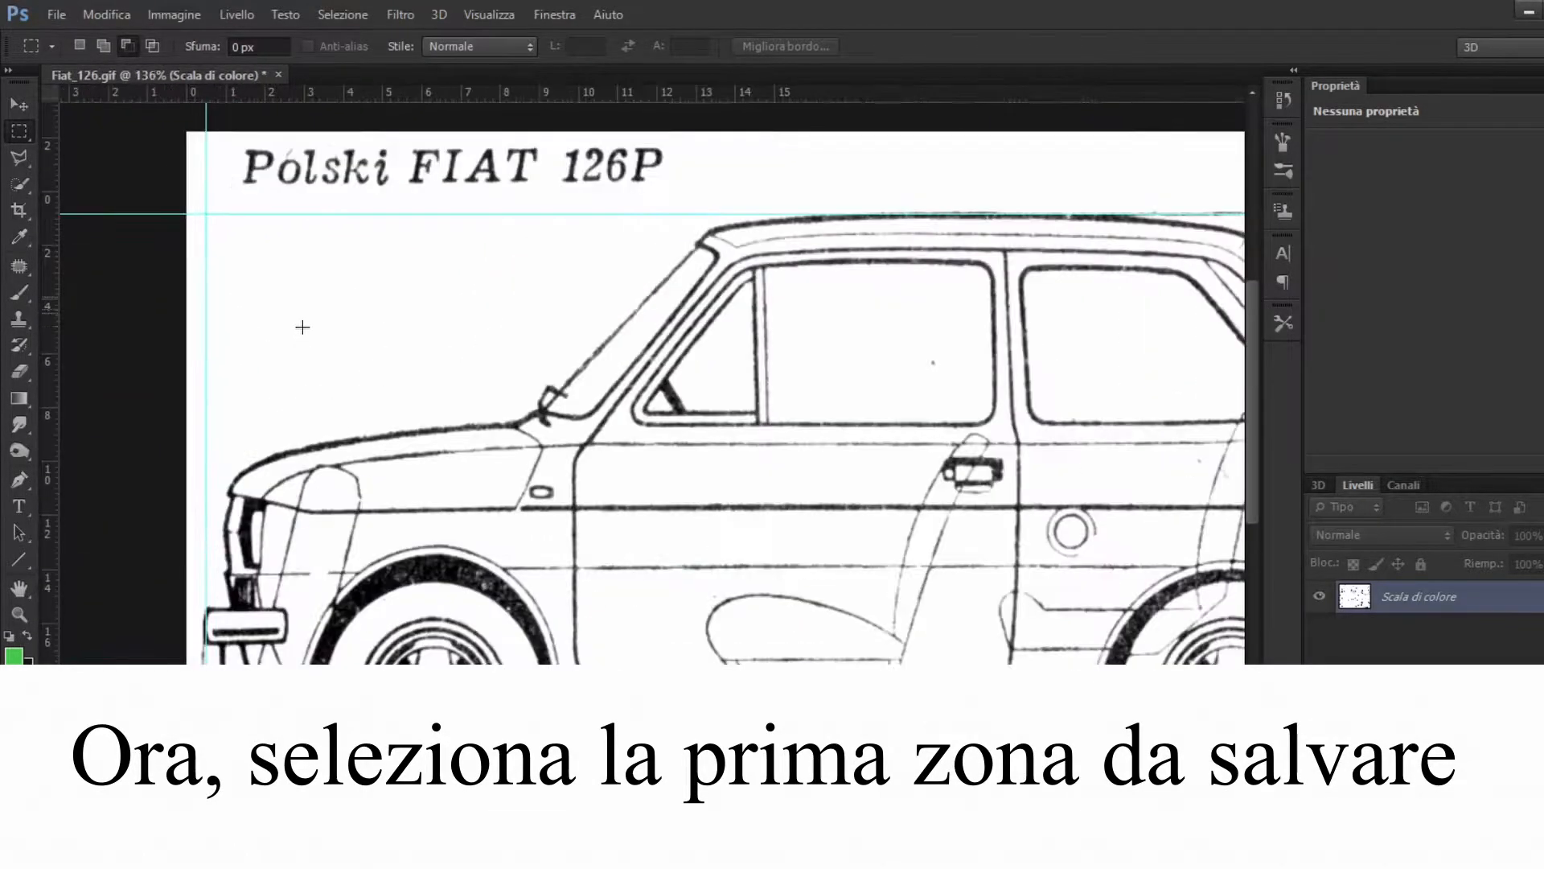
pyautogui.scroll(-3, 265, 276)
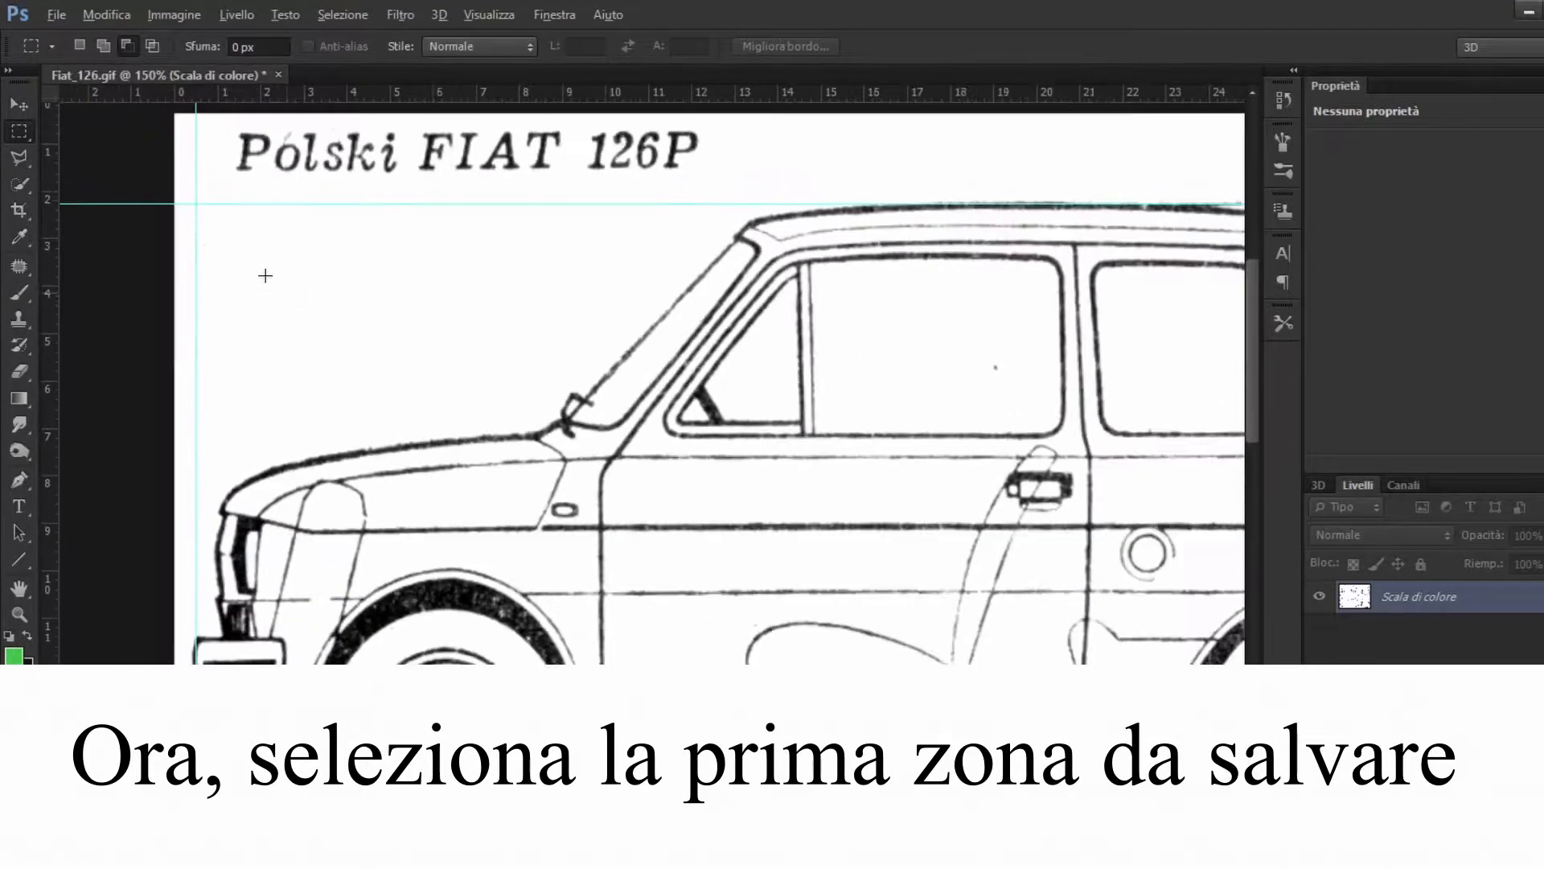
pyautogui.hscroll(2, 377, 306)
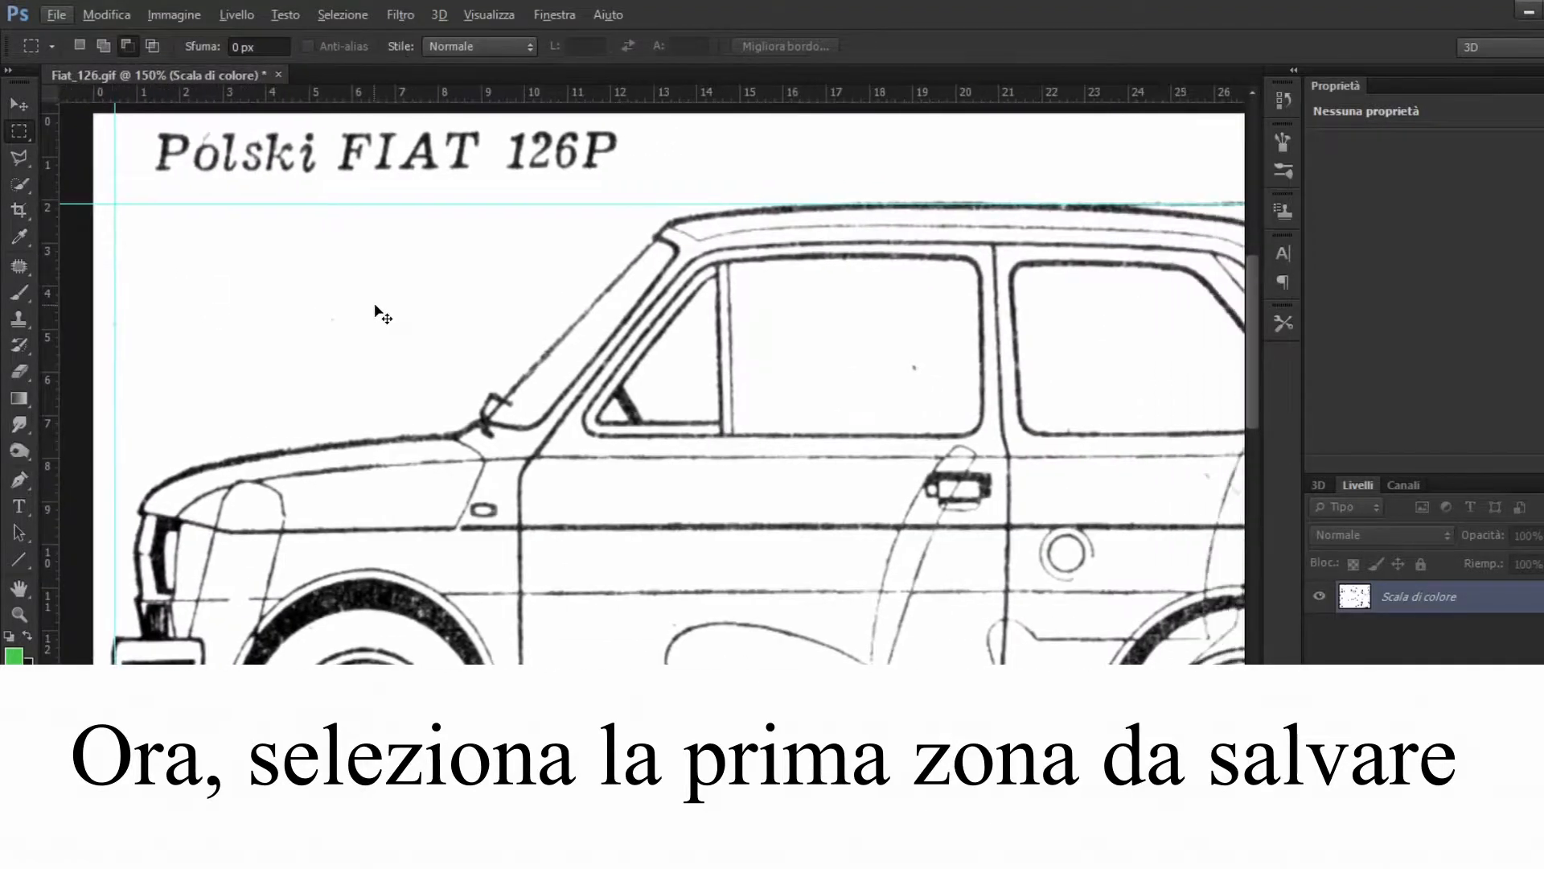
pyautogui.scroll(-3, 374, 306)
pyautogui.scroll(-2, 375, 304)
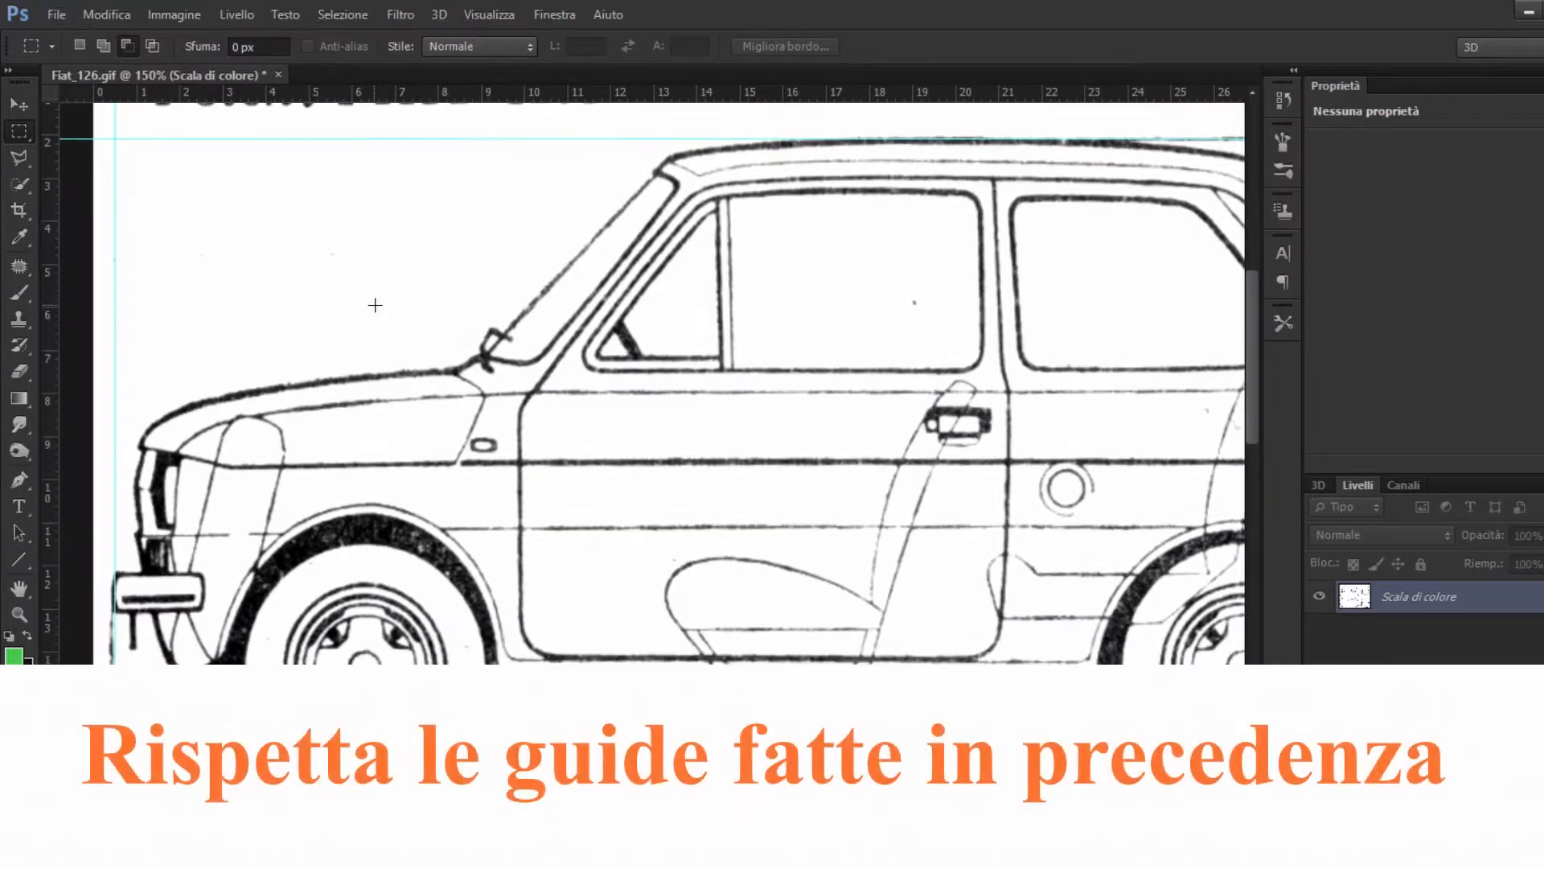
pyautogui.scroll(-2, 375, 305)
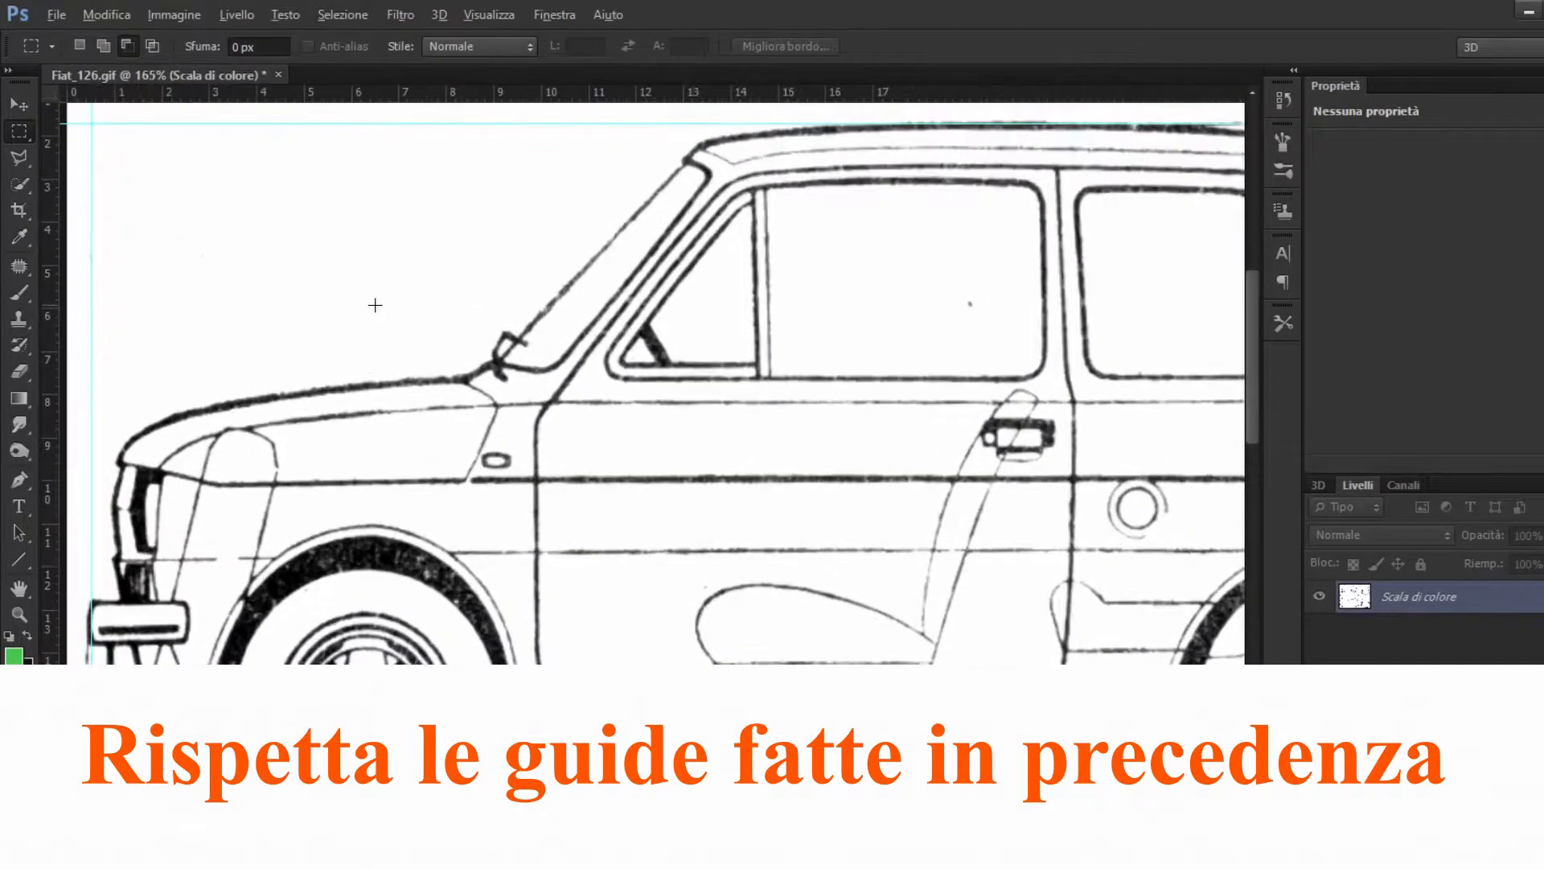
pyautogui.hscroll(2, 438, 307)
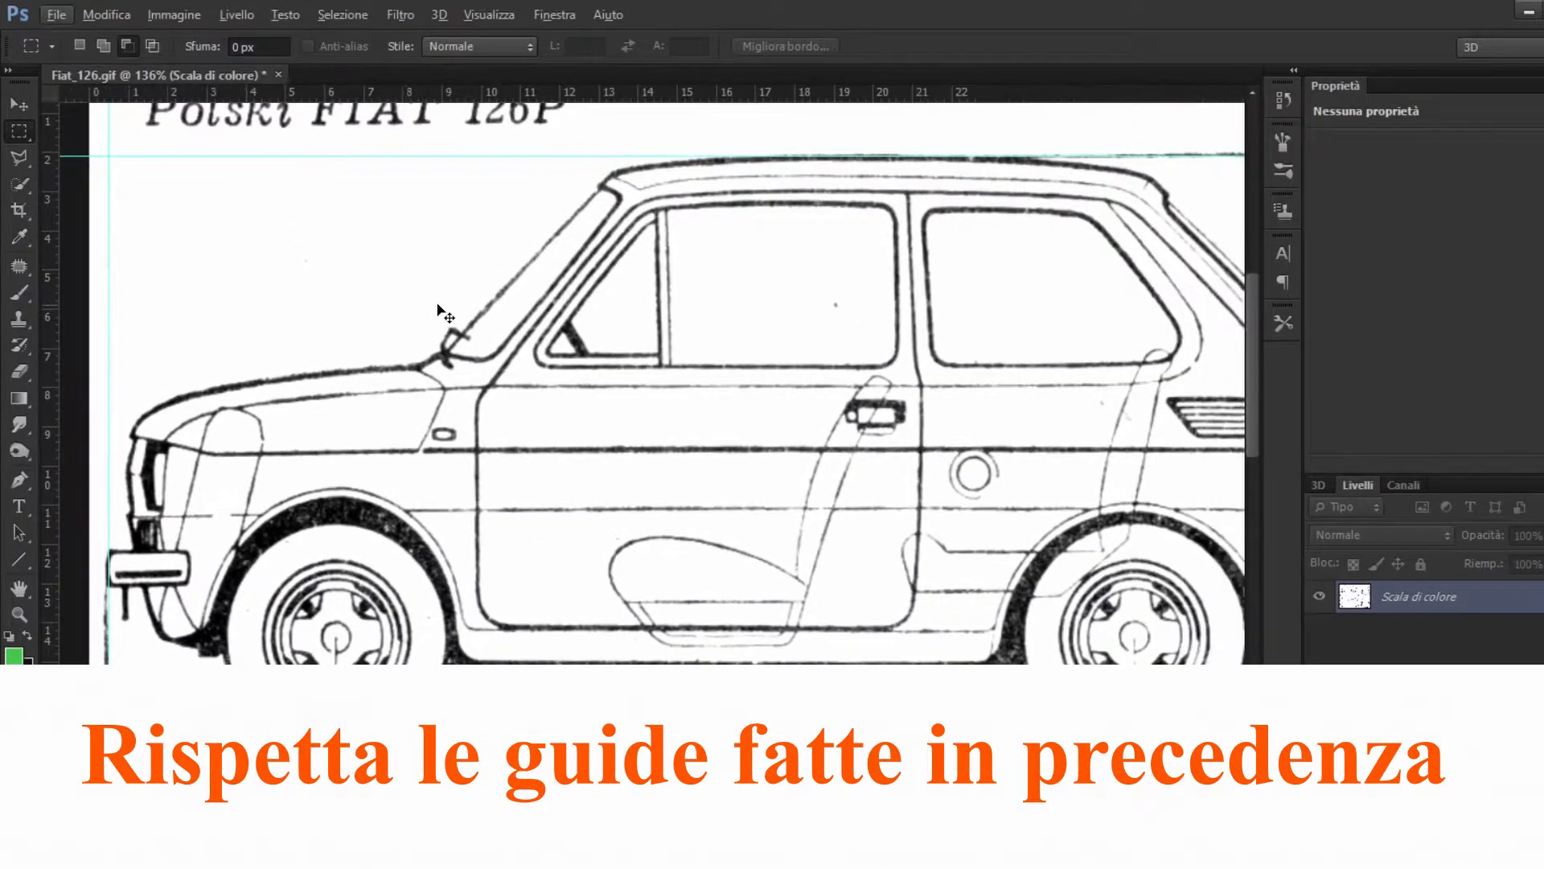
pyautogui.hscroll(1, 437, 304)
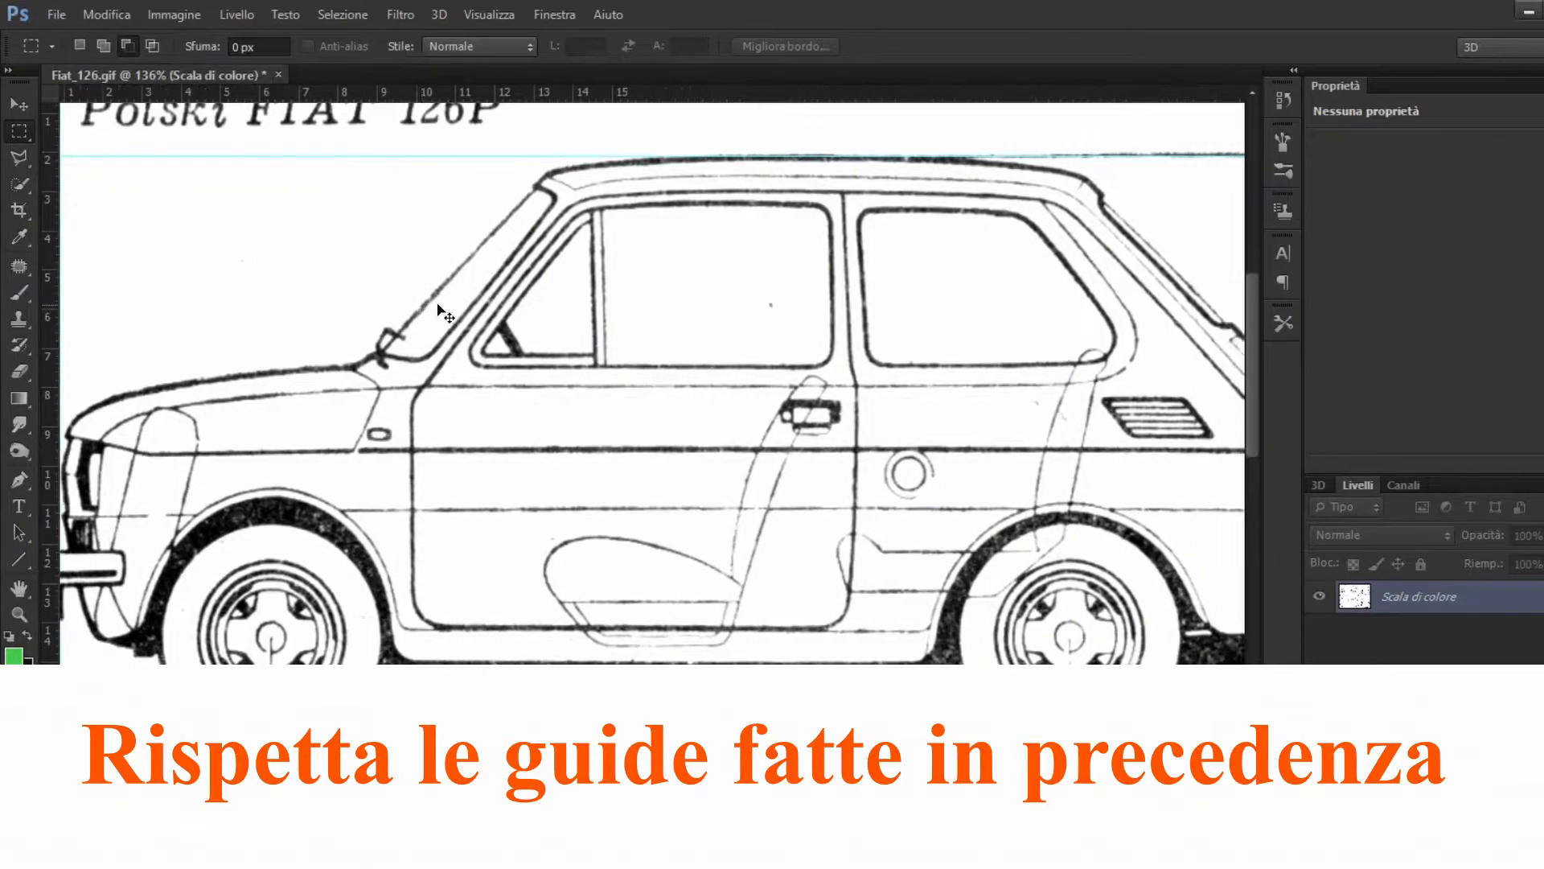
pyautogui.scroll(-3, 439, 305)
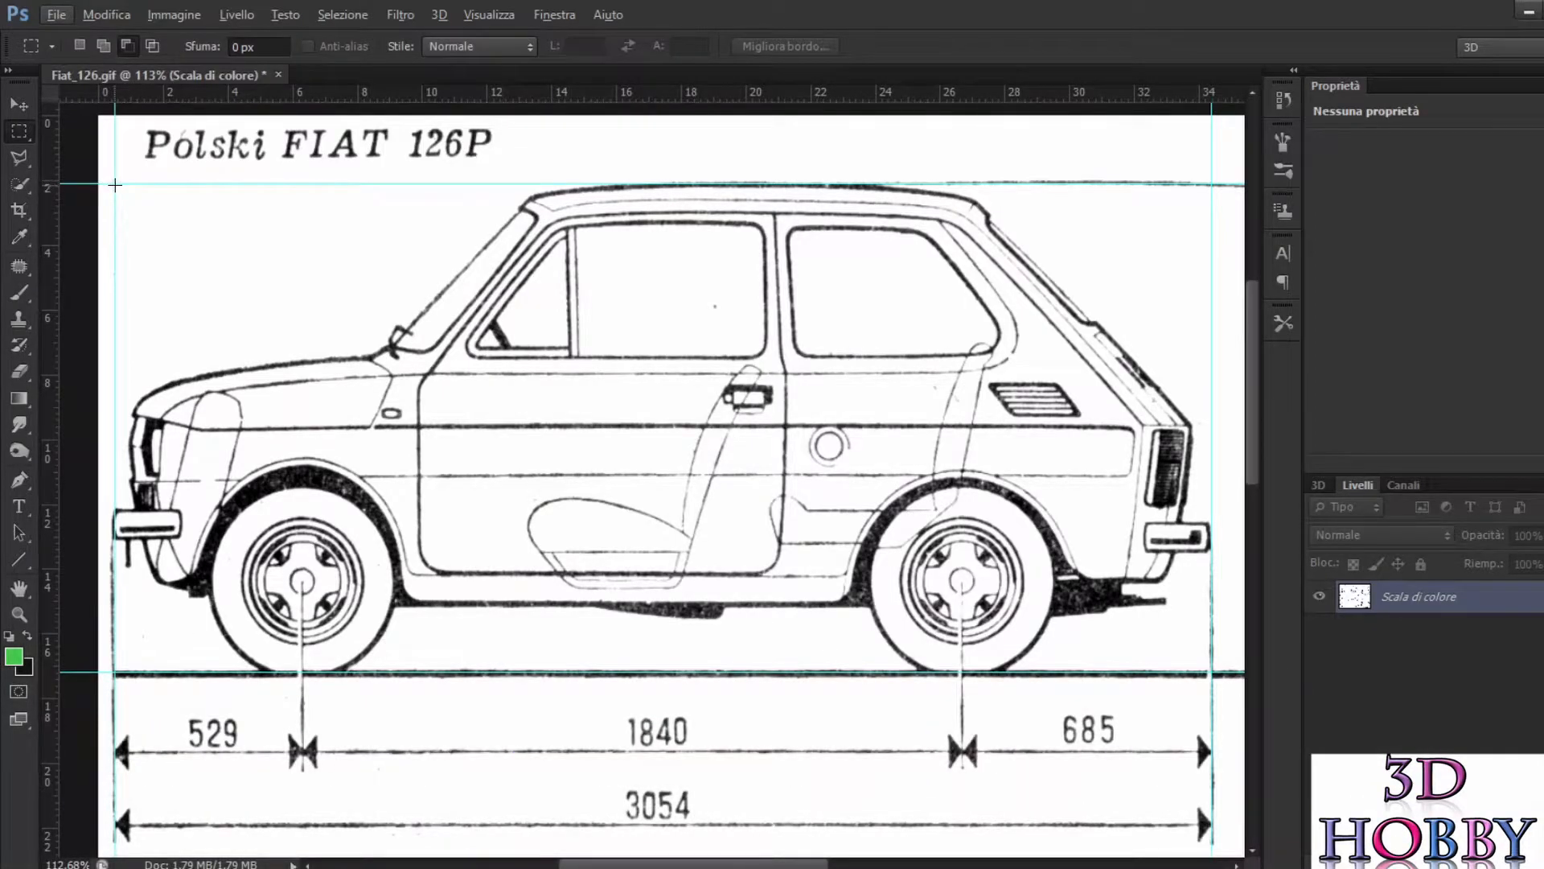
pyautogui.moveTo(115, 183); pyautogui.dragTo(1206, 670)
pyautogui.hotkey('ctrl', 'c')
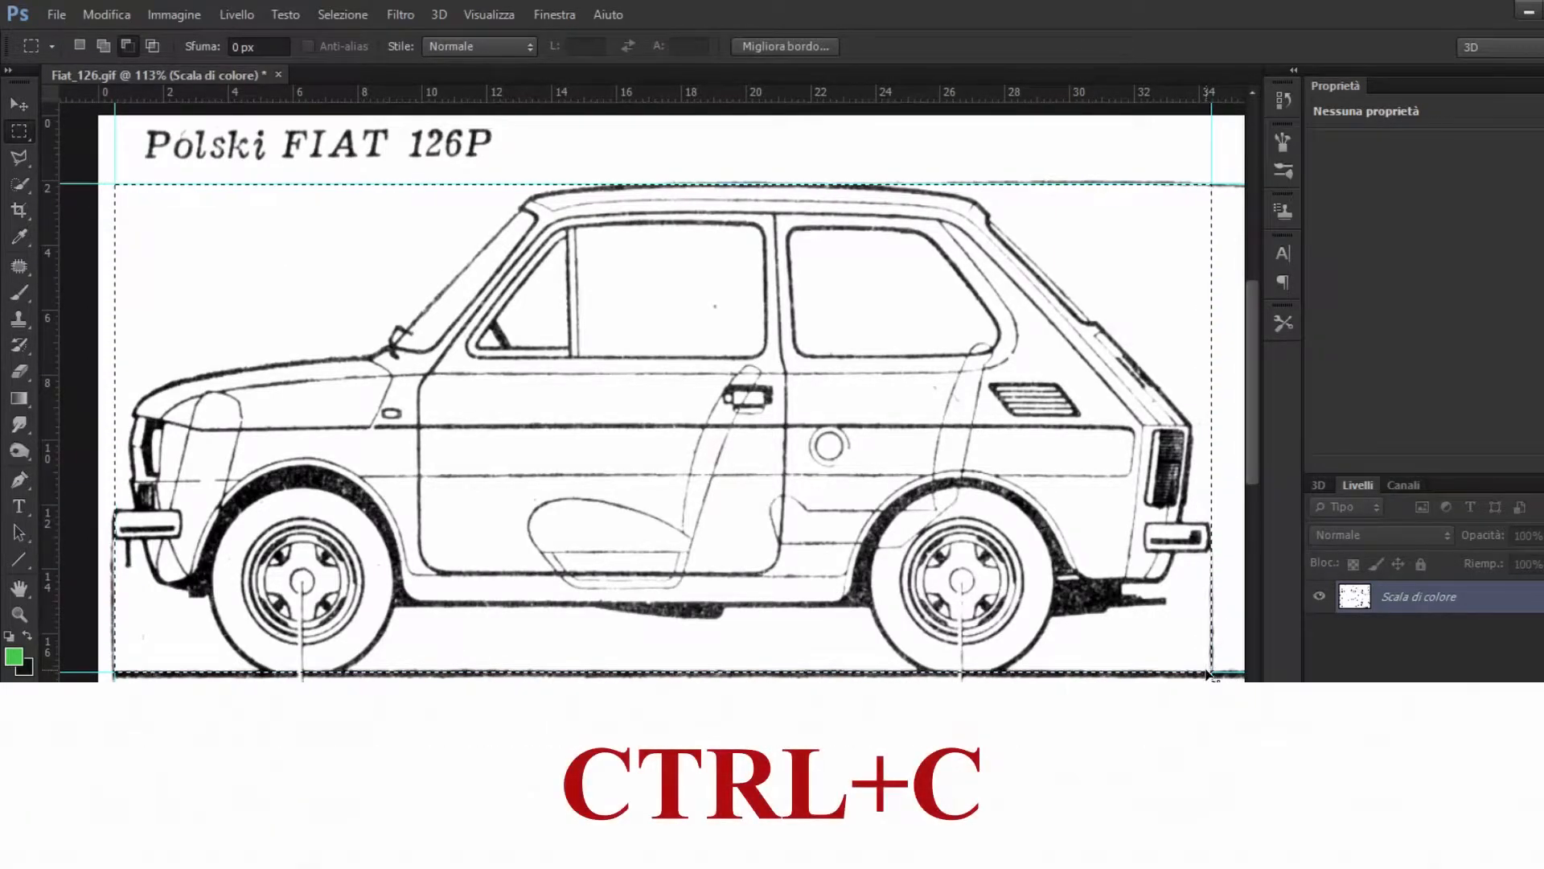
# Step: Create a new 961 × 428 pixel document from the clipboard preset and paste the copied side view into it
pyautogui.click(56, 15)
pyautogui.press('Escape')
pyautogui.hotkey('ctrl', 'n')
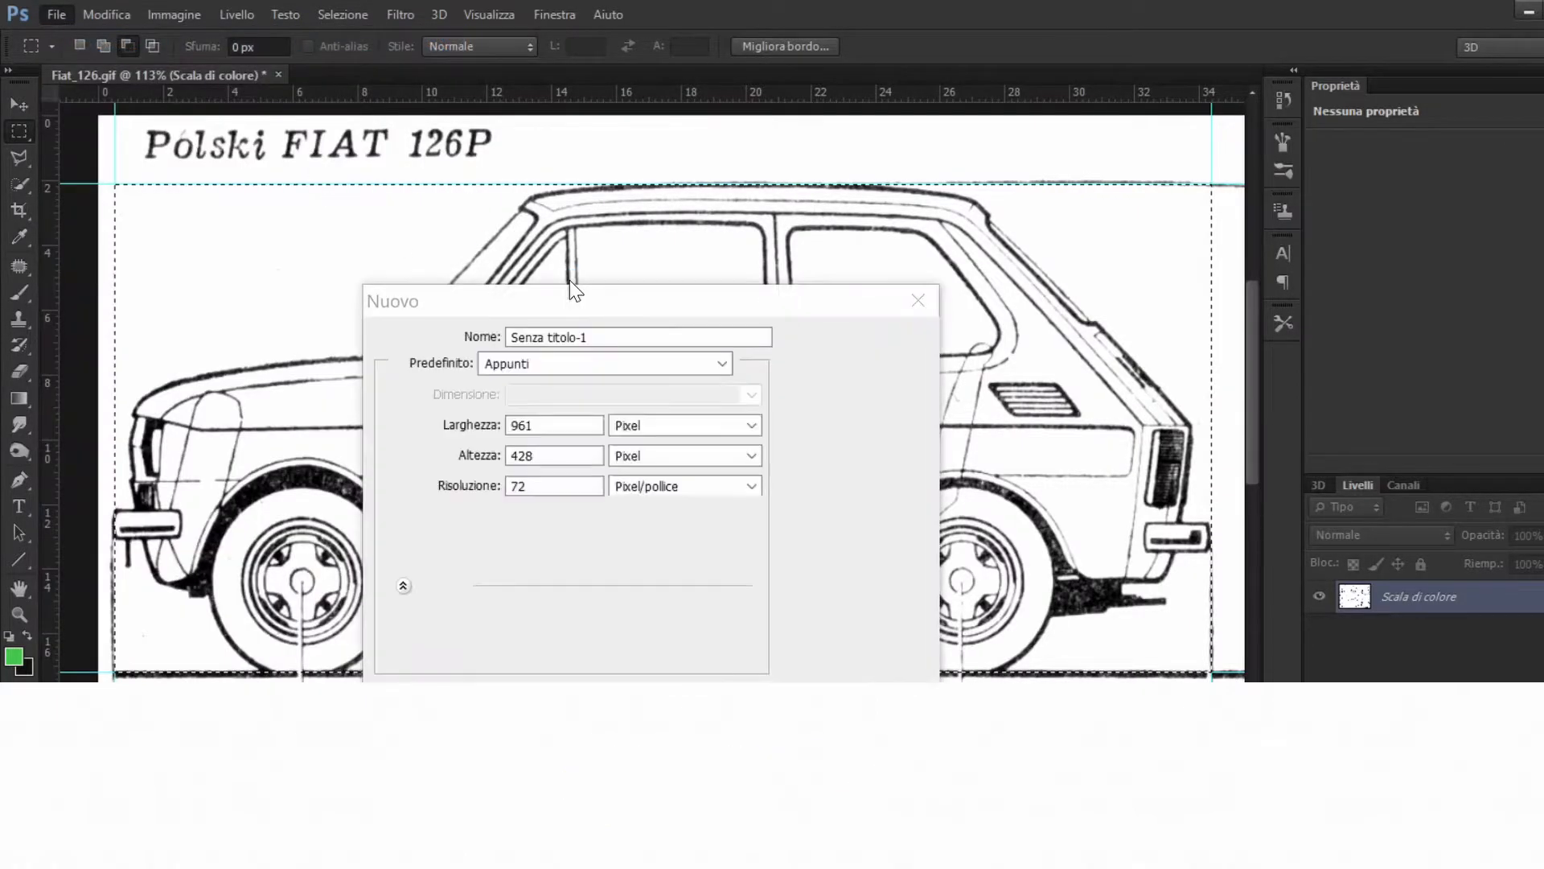
pyautogui.press('Return')
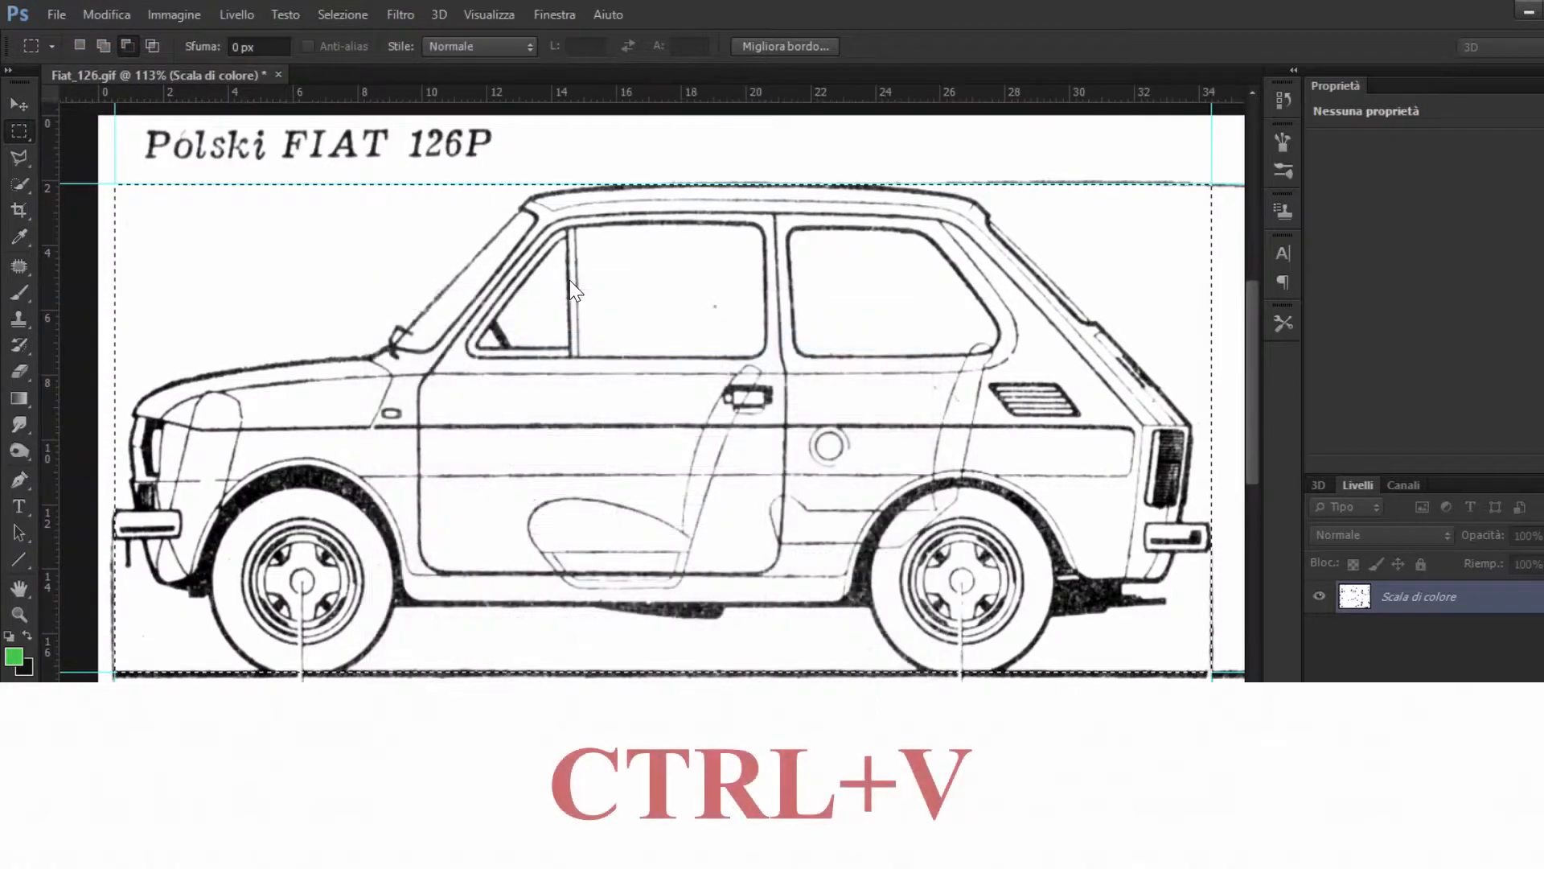
pyautogui.hotkey('ctrl', 'v')
pyautogui.hotkey('ctrl', 'v')
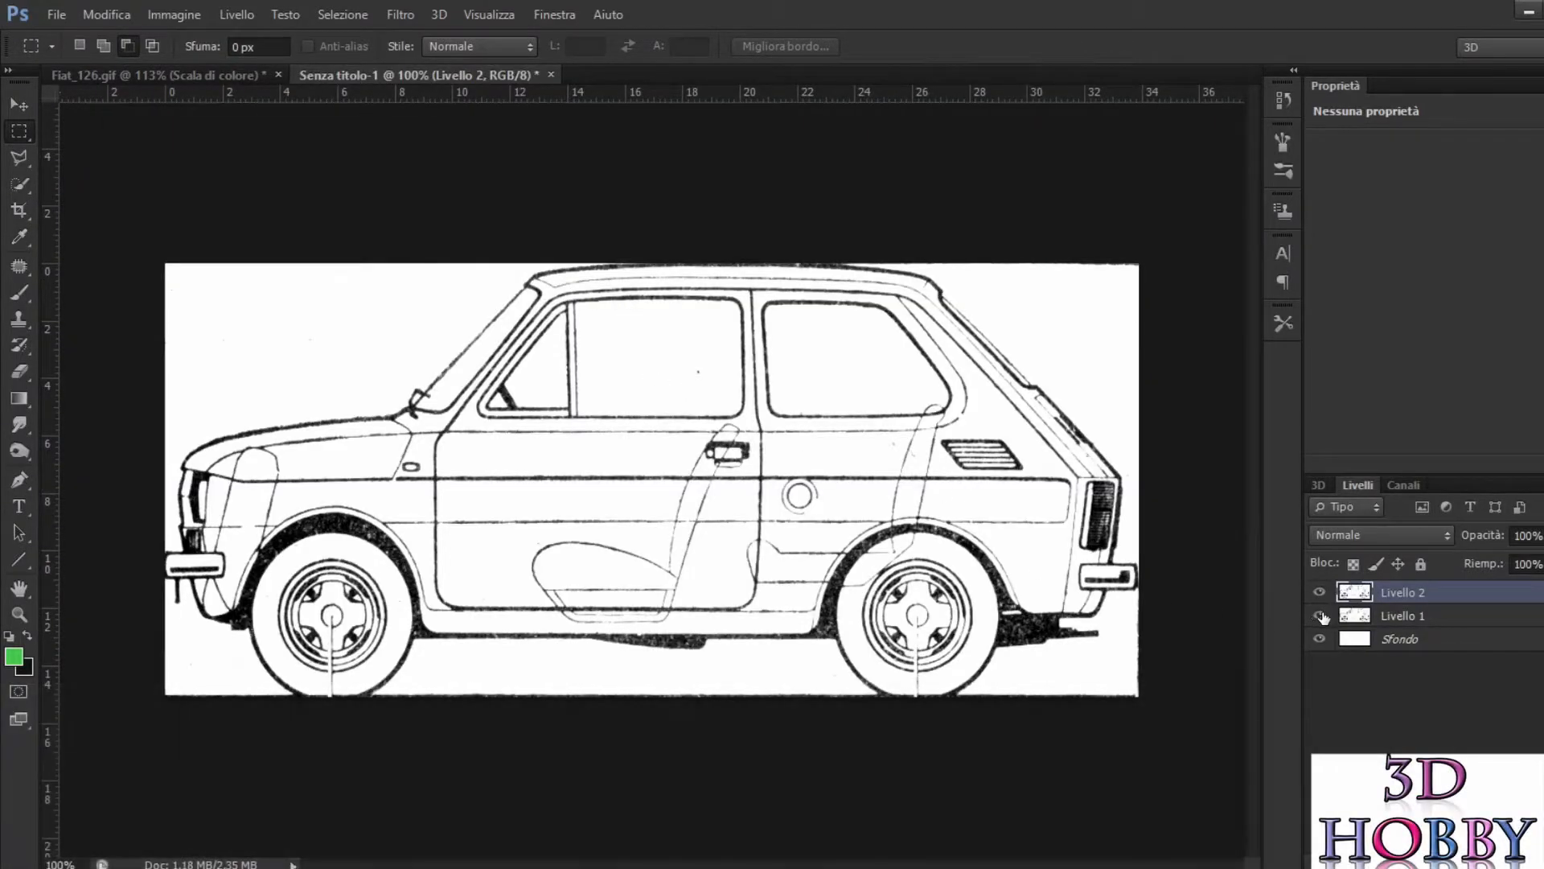
# Step: Delete the duplicate pasted layer Livello 1 from the new document
pyautogui.click(1433, 618)
pyautogui.click(1528, 858)
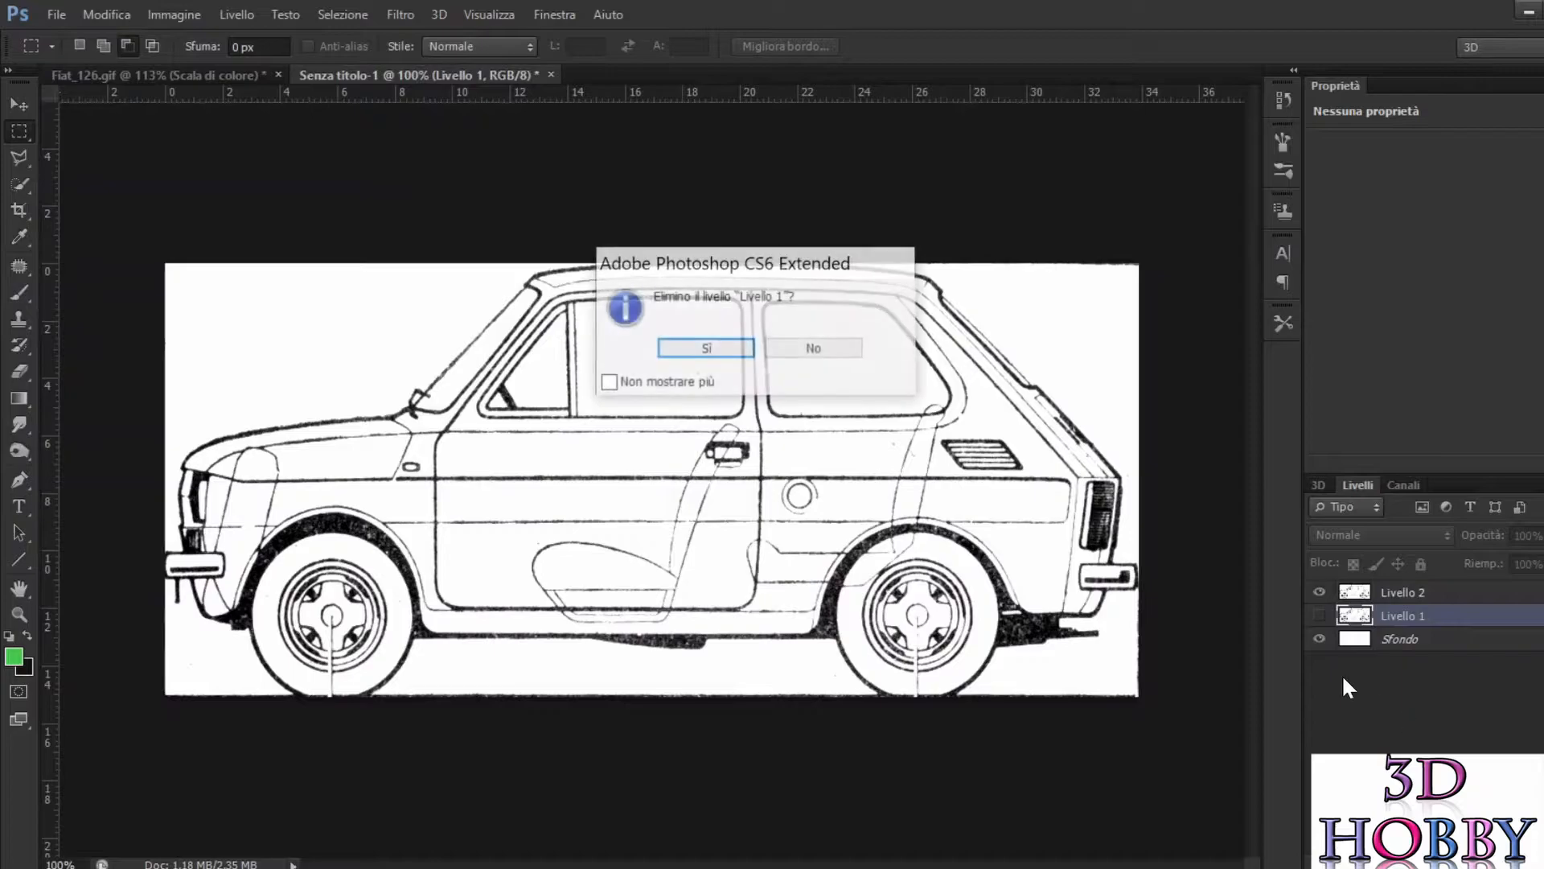
pyautogui.click(700, 349)
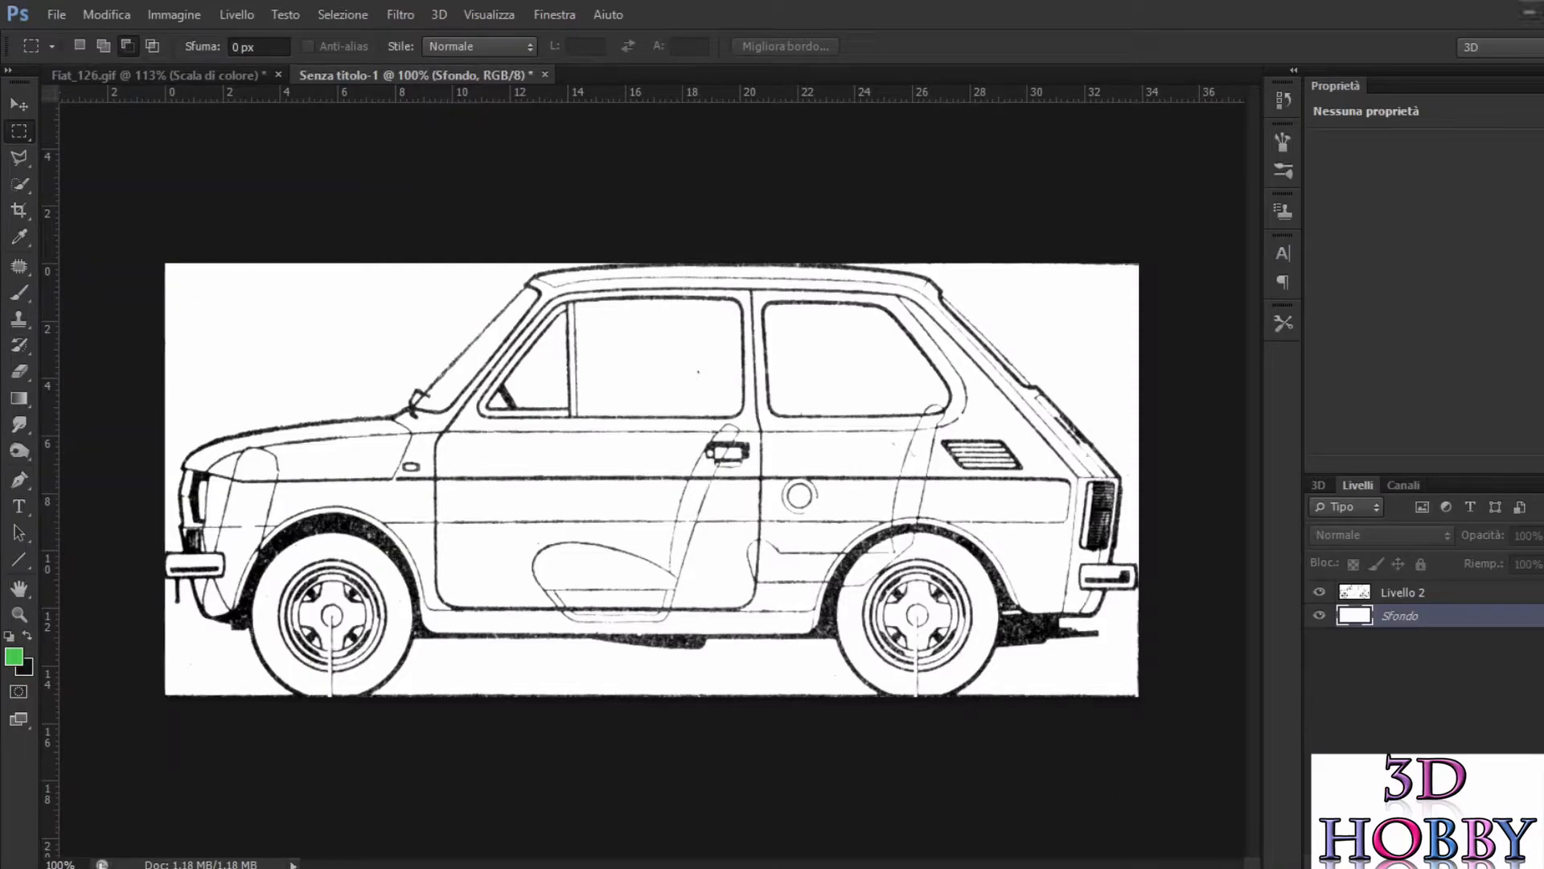
# Step: Export the side view for web as a PNG-24 image named left in the 126 folder
pyautogui.click(101, 14)
pyautogui.click(56, 15)
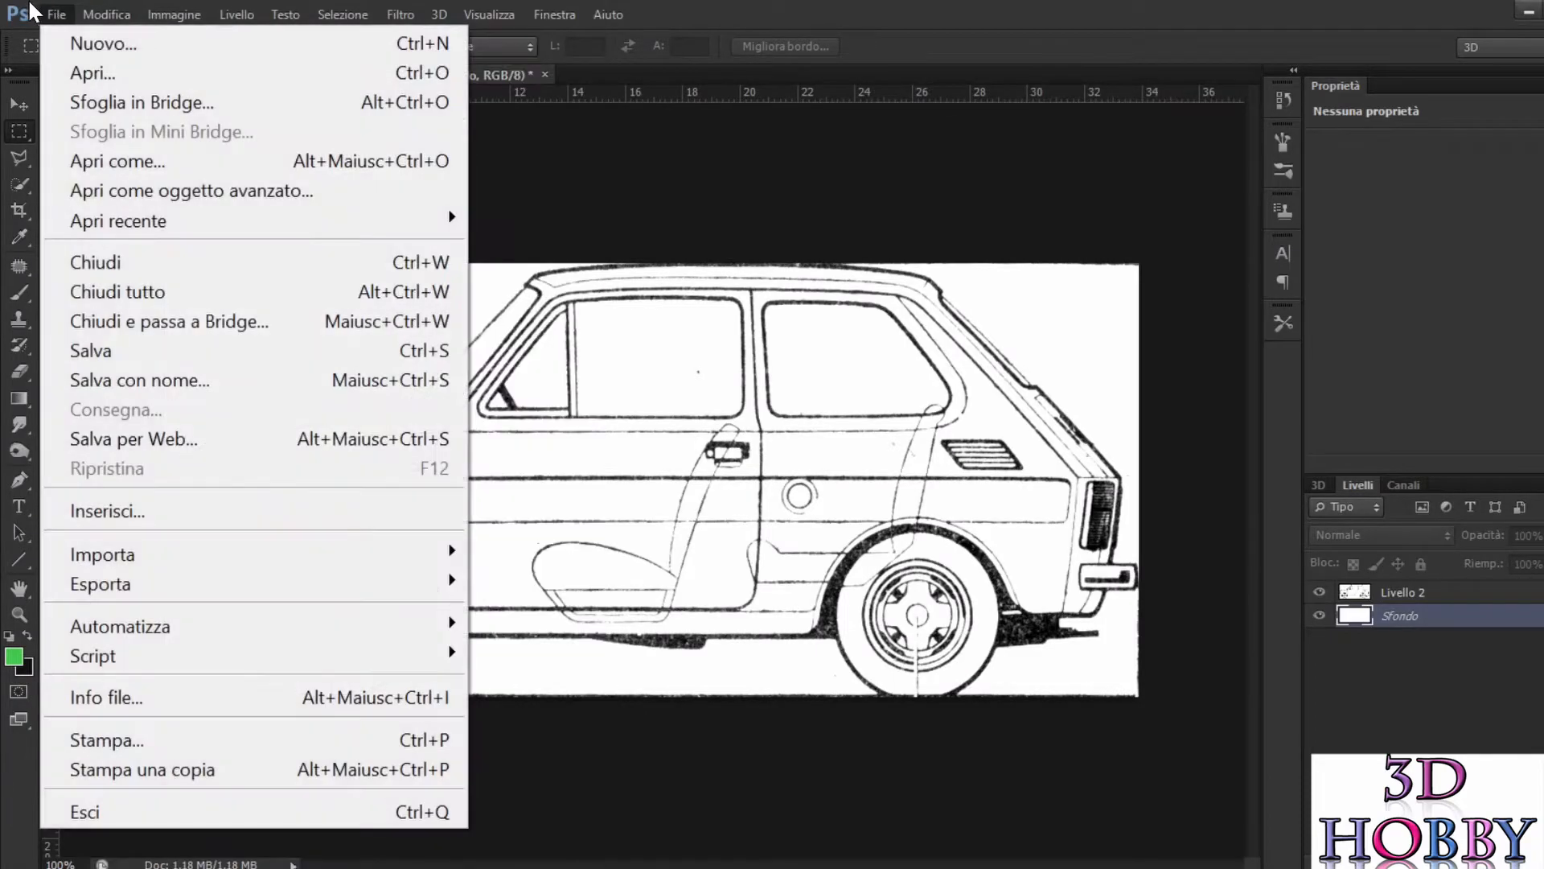
pyautogui.click(159, 438)
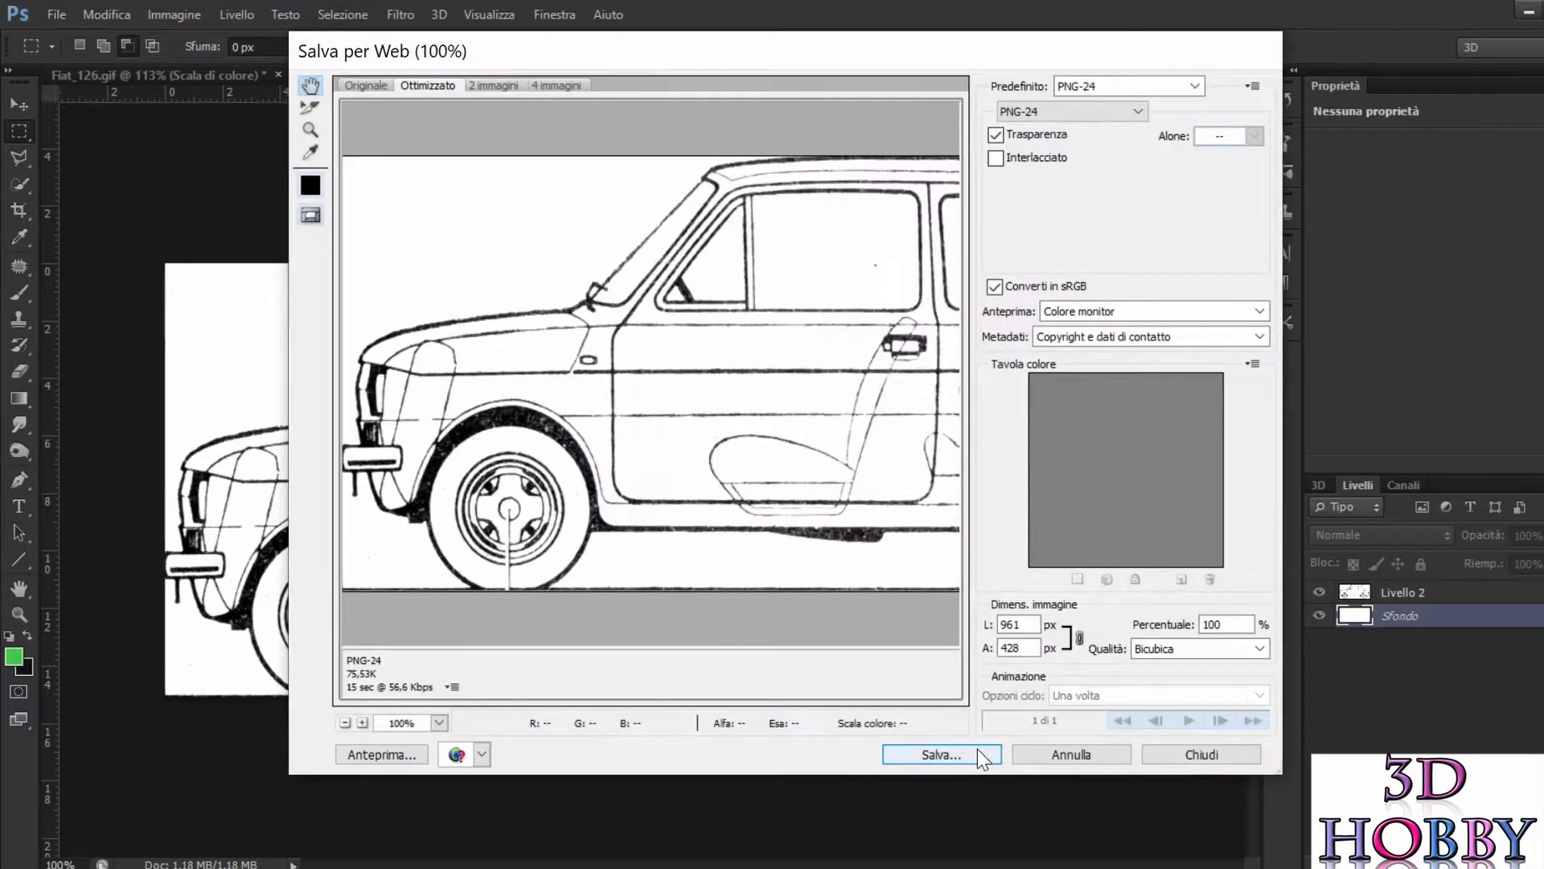
pyautogui.press('Return')
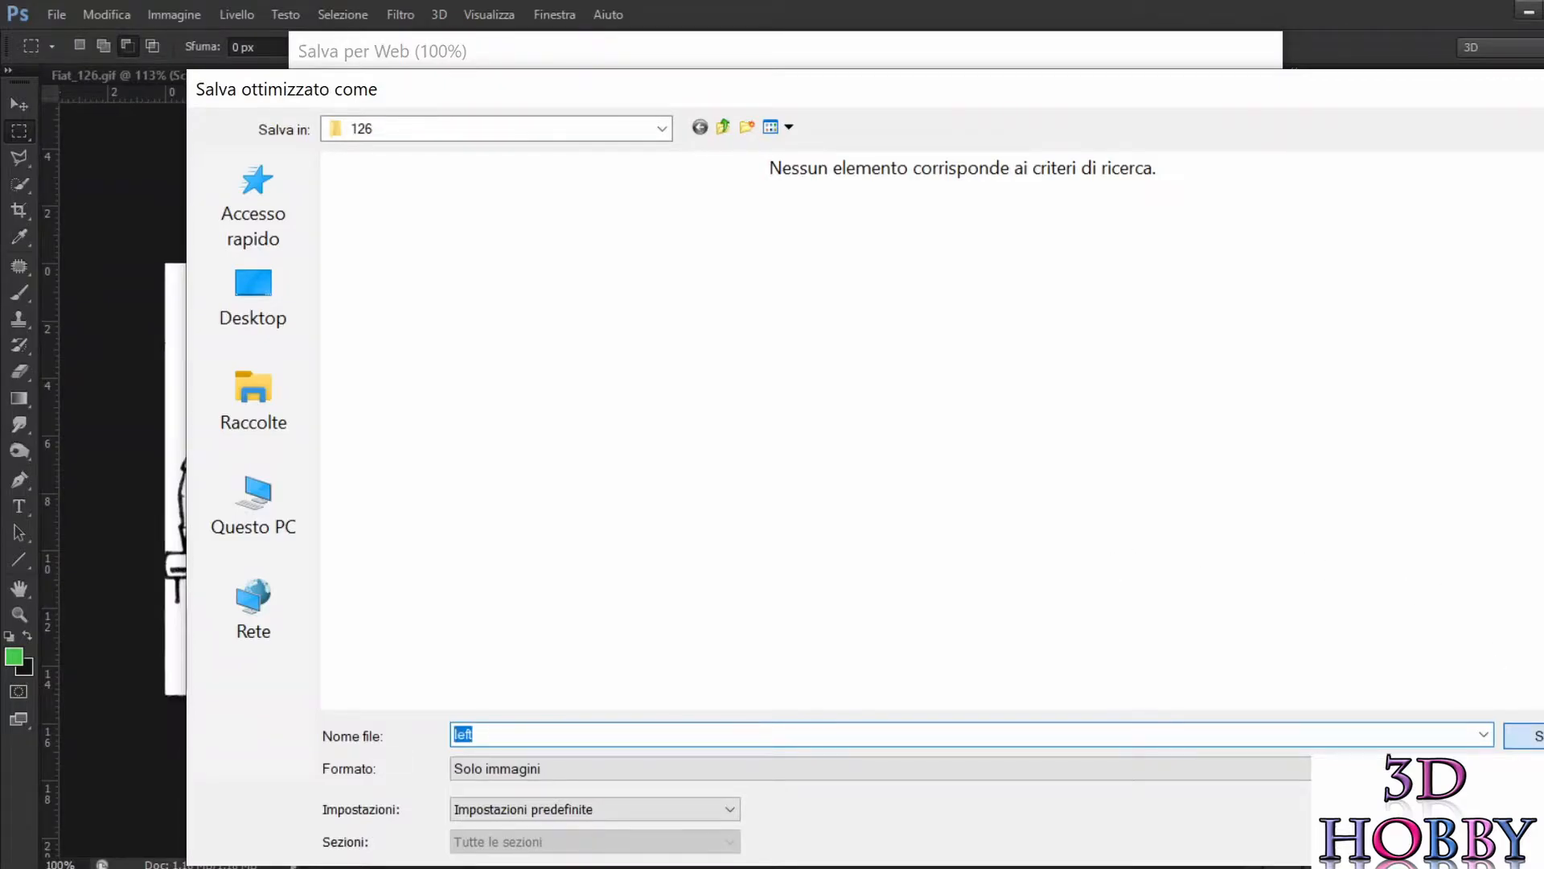
pyautogui.press('Return')
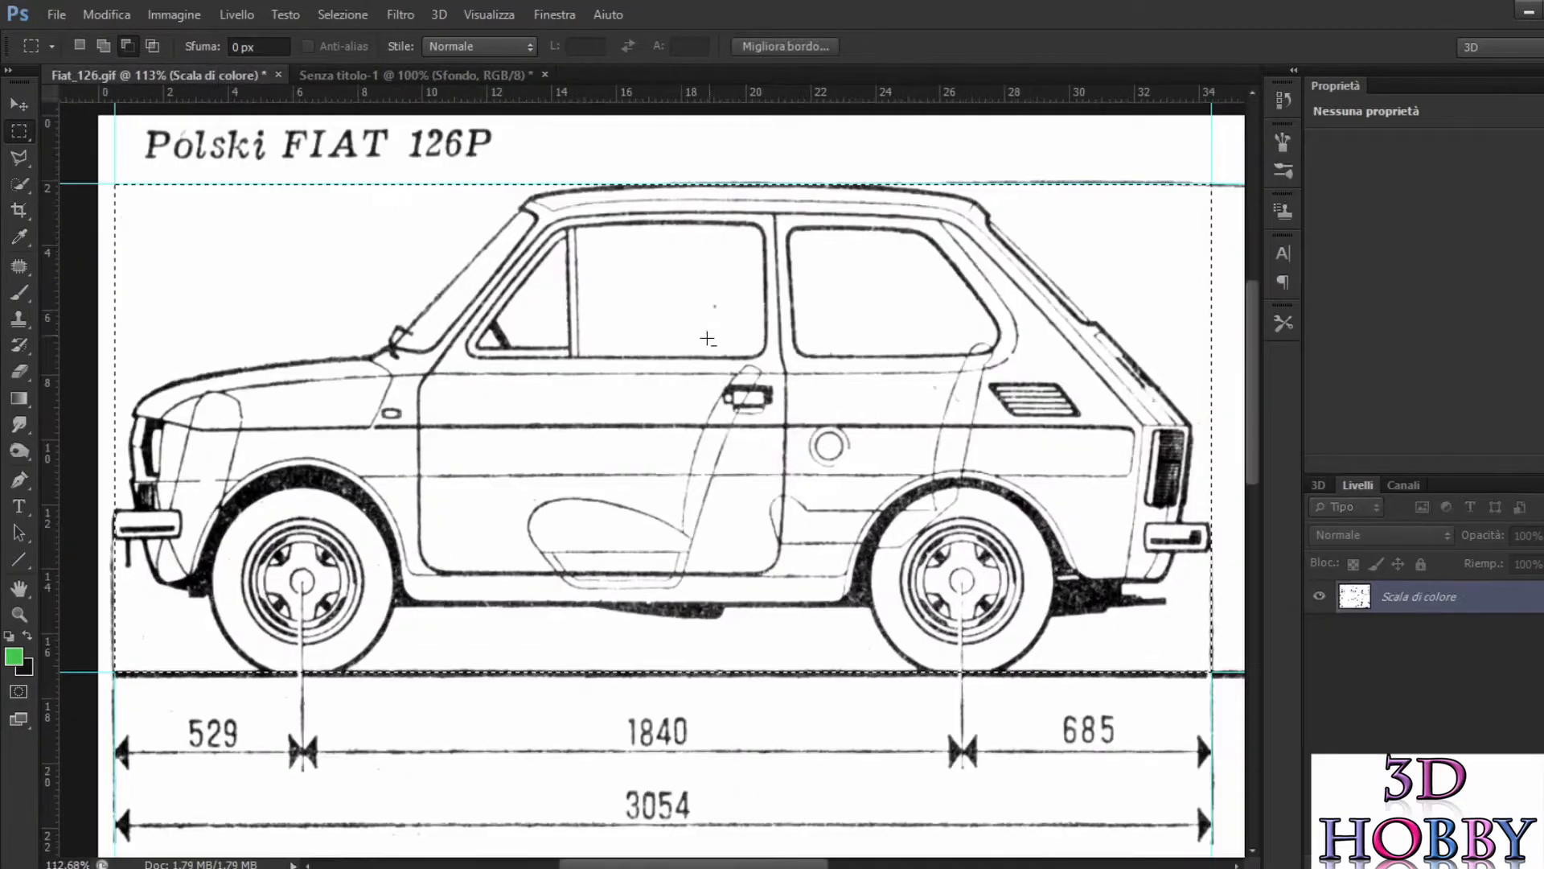
# Step: Examine the top view in Fiat_126.gif and how its outer edges line up with the surrounding guides
pyautogui.scroll(-1, 653, 433)
pyautogui.hscroll(3, 653, 432)
pyautogui.scroll(-4, 650, 413)
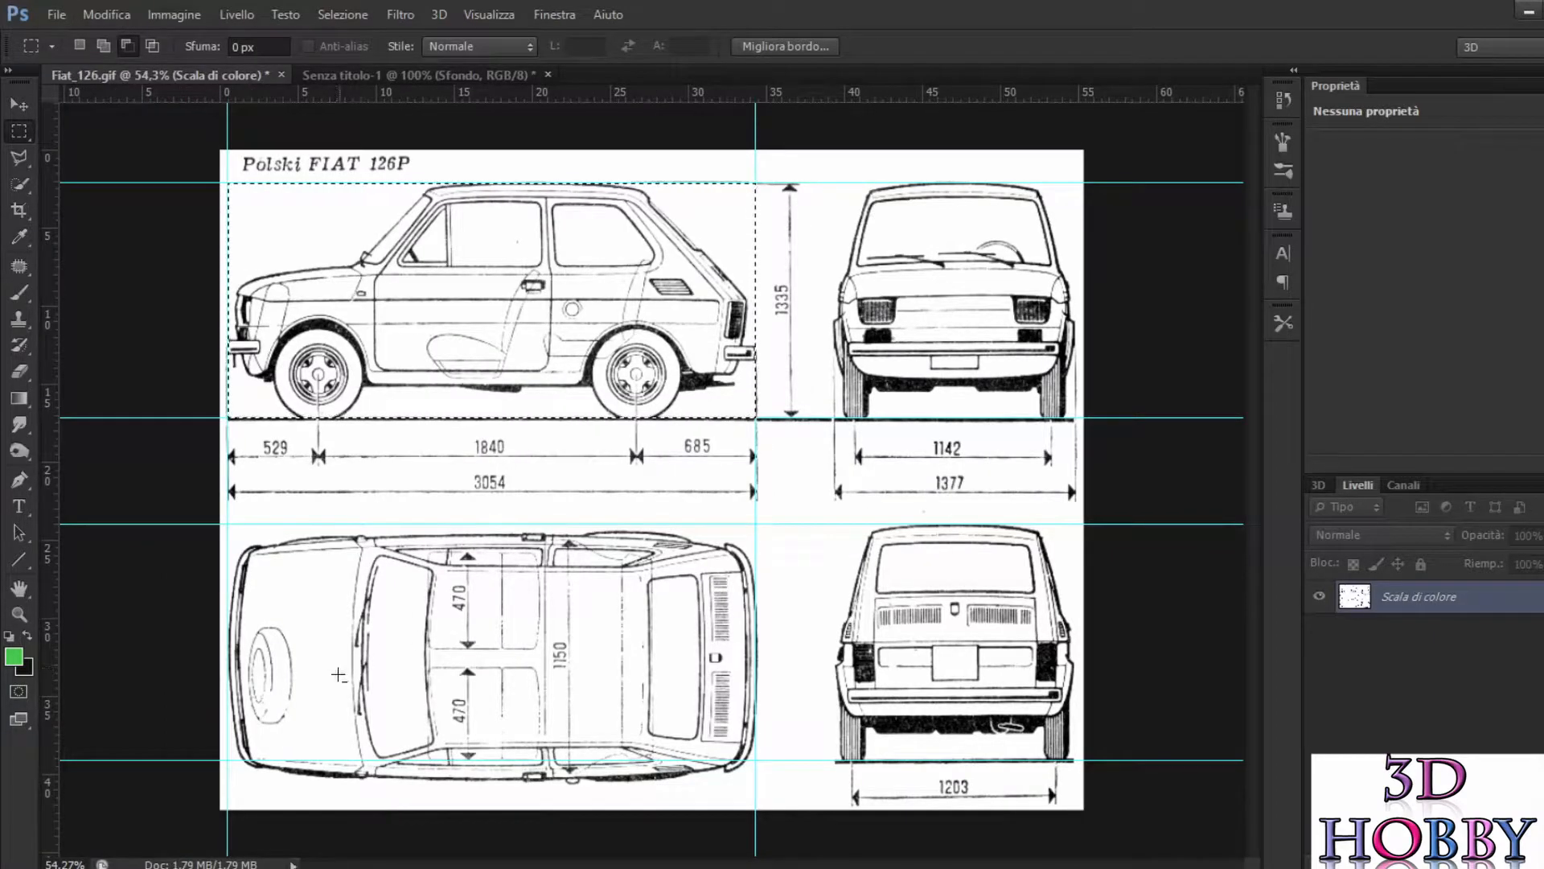
pyautogui.scroll(2, 339, 674)
pyautogui.scroll(-2, 363, 651)
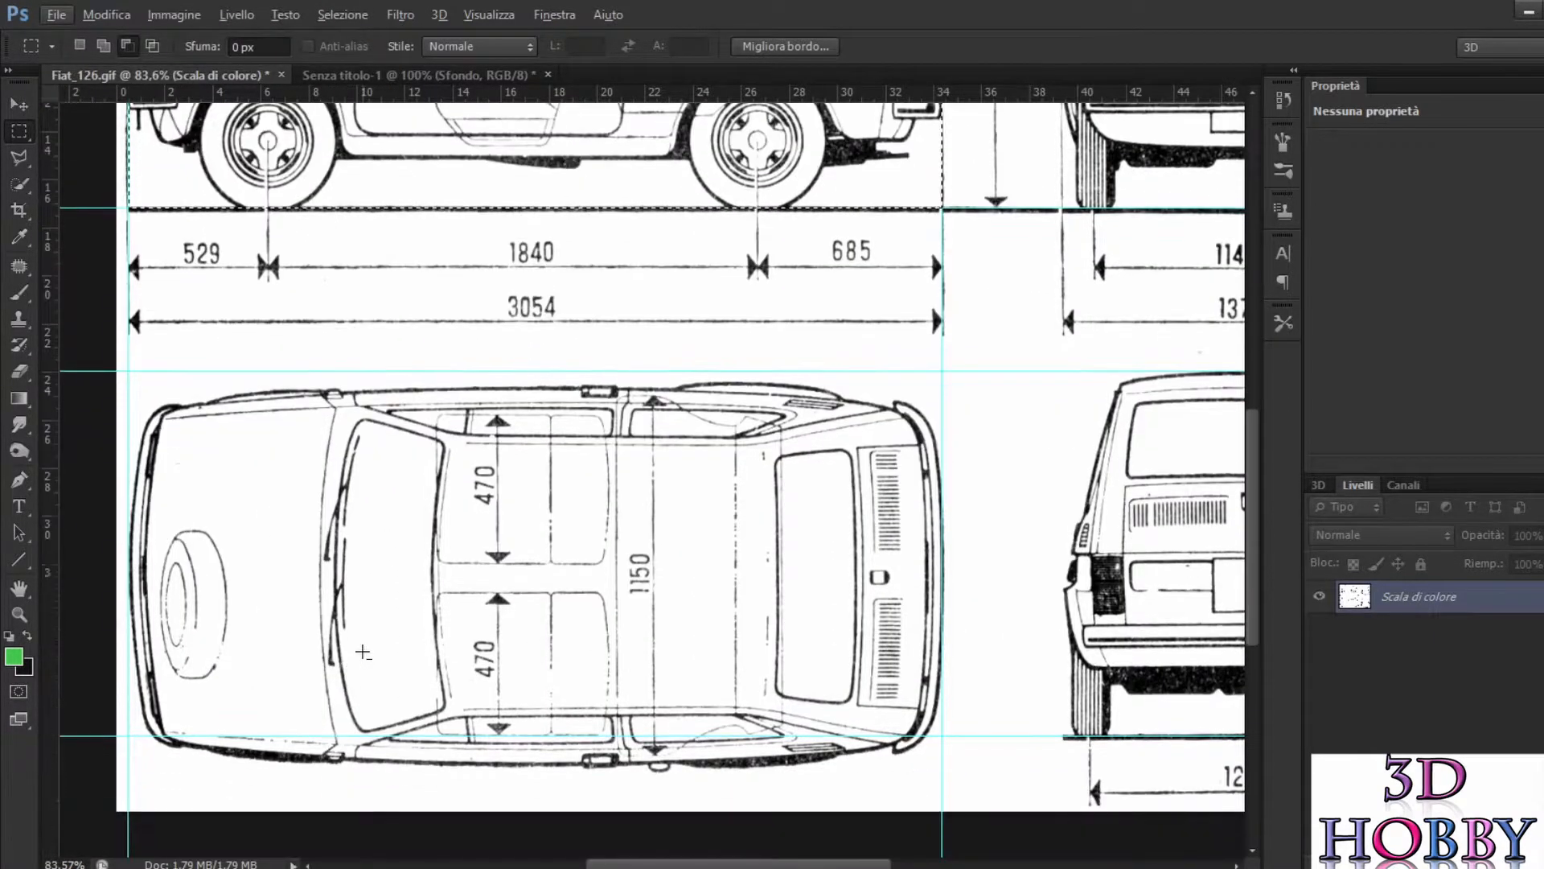
pyautogui.scroll(-1, 362, 651)
pyautogui.scroll(-3, 378, 659)
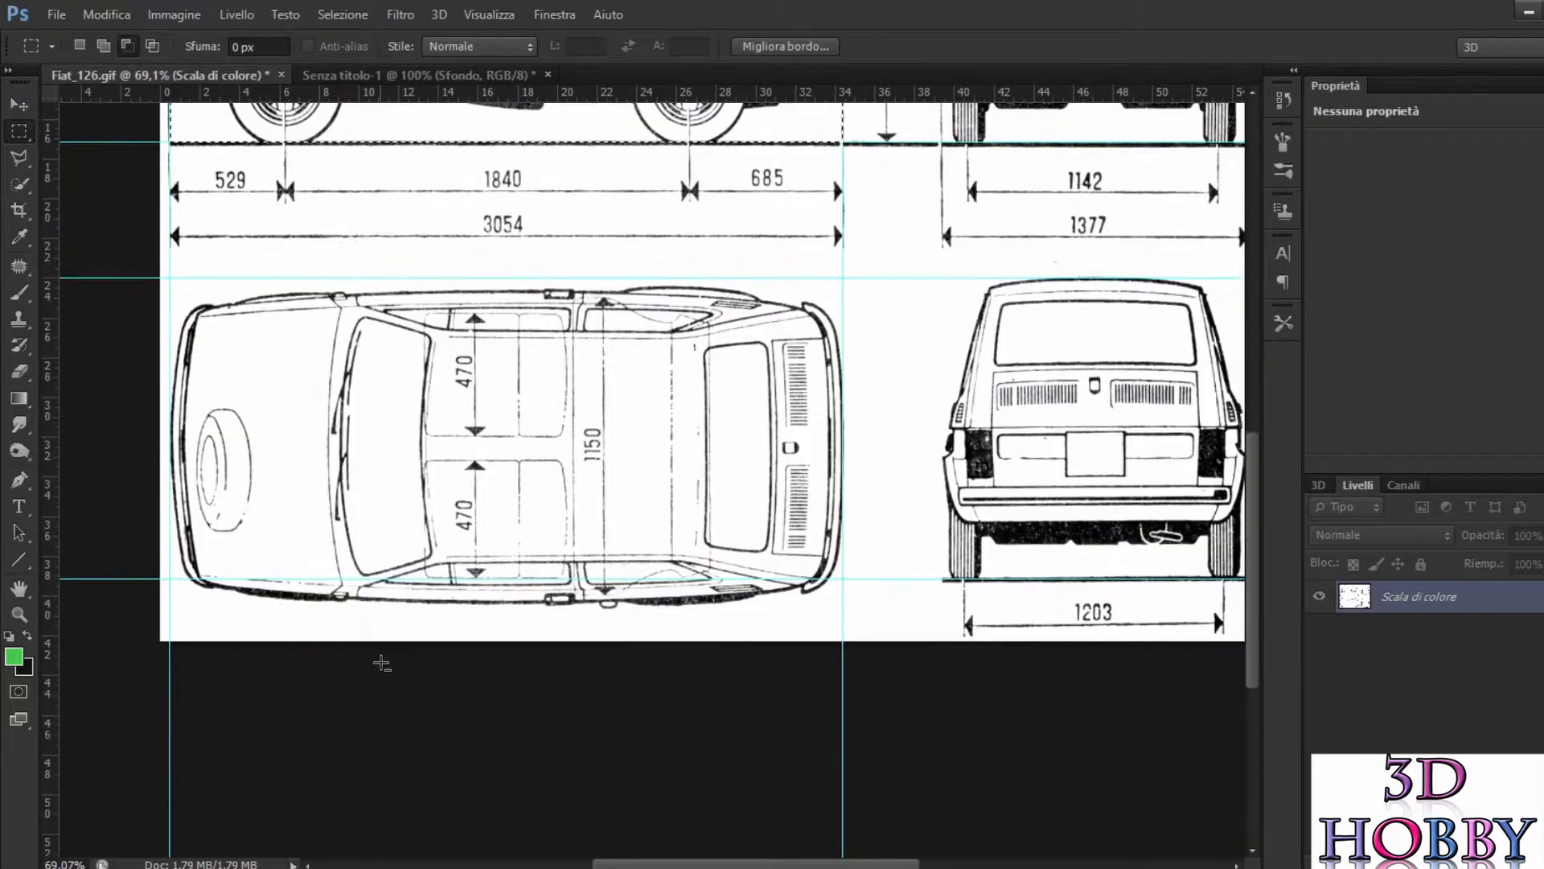
pyautogui.scroll(3, 375, 647)
pyautogui.scroll(2, 281, 453)
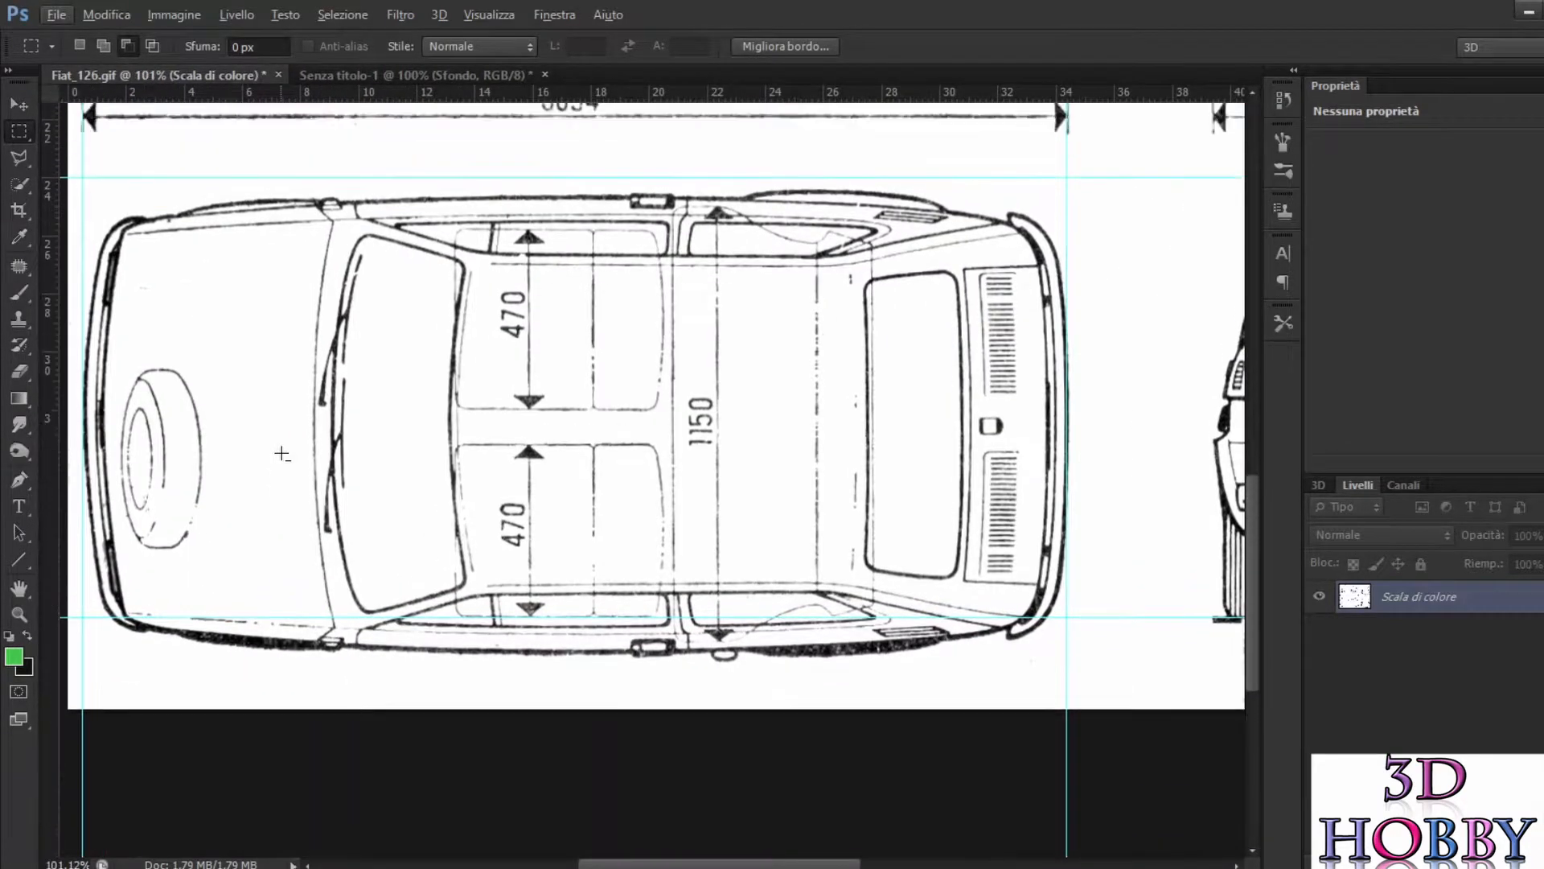
pyautogui.scroll(1, 282, 454)
pyautogui.hscroll(-2, 284, 452)
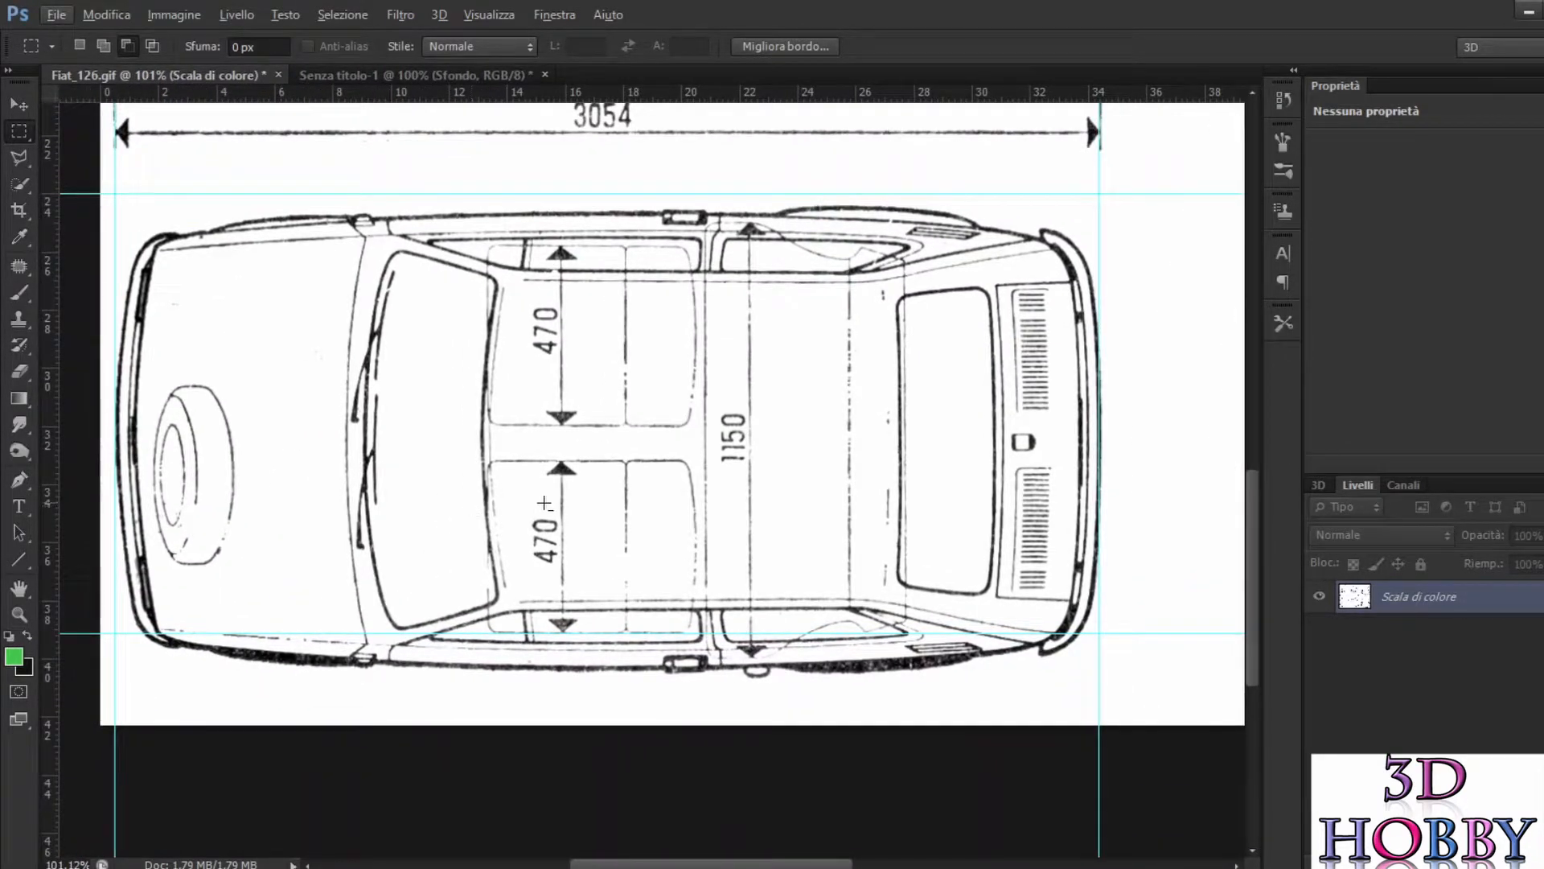
pyautogui.scroll(3, 538, 503)
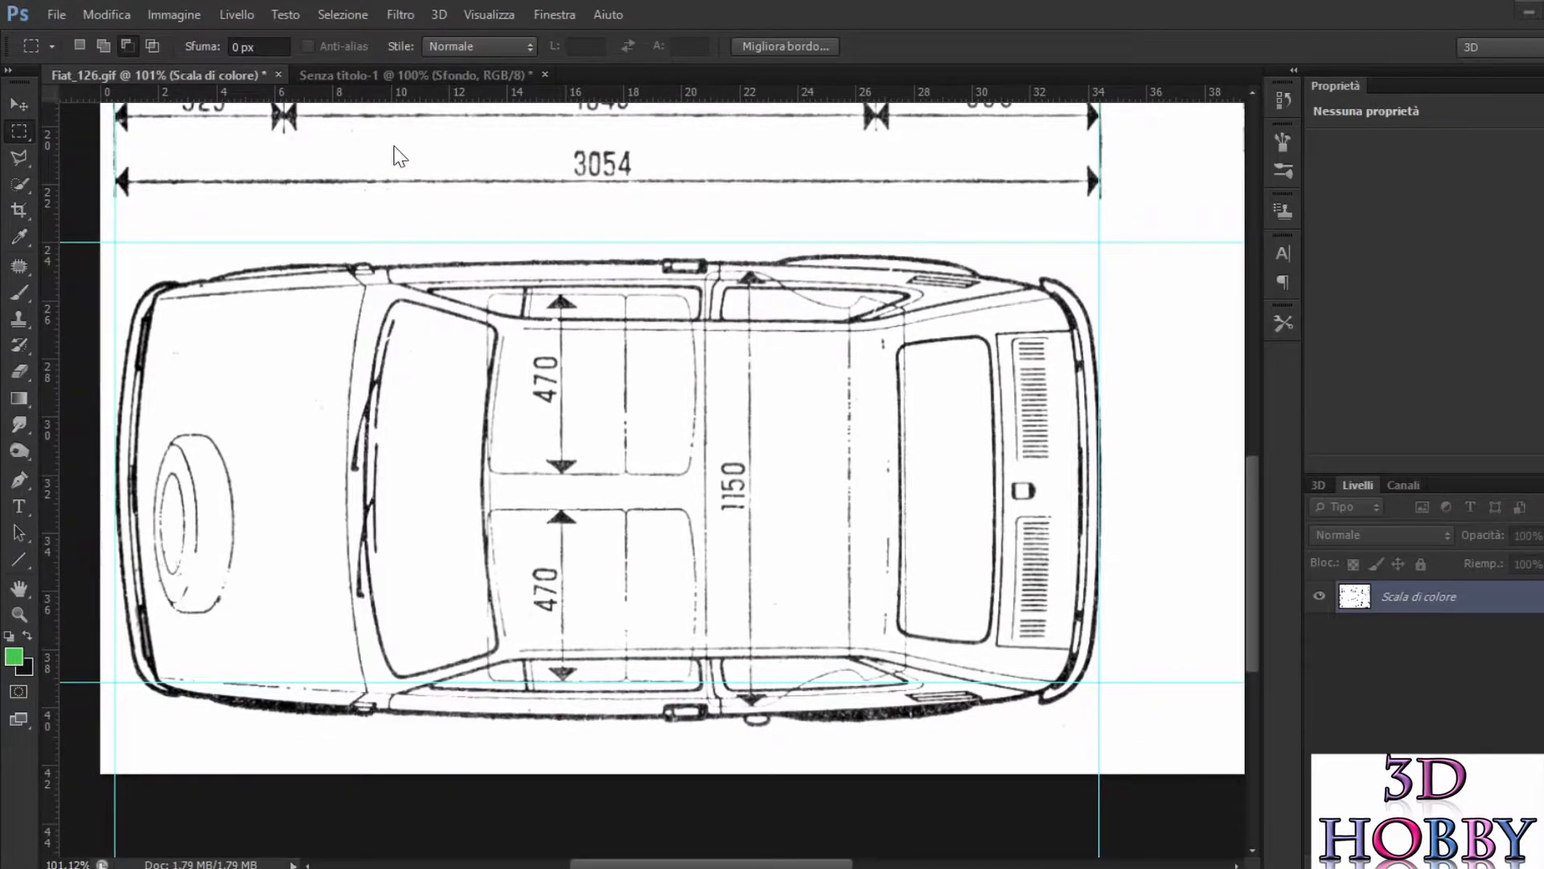
# Step: Close the untitled side view document without saving it
pyautogui.moveTo(410, 74)
pyautogui.mouseDown()
pyautogui.moveTo(403, 116)
pyautogui.moveTo(406, 91)
pyautogui.mouseUp()
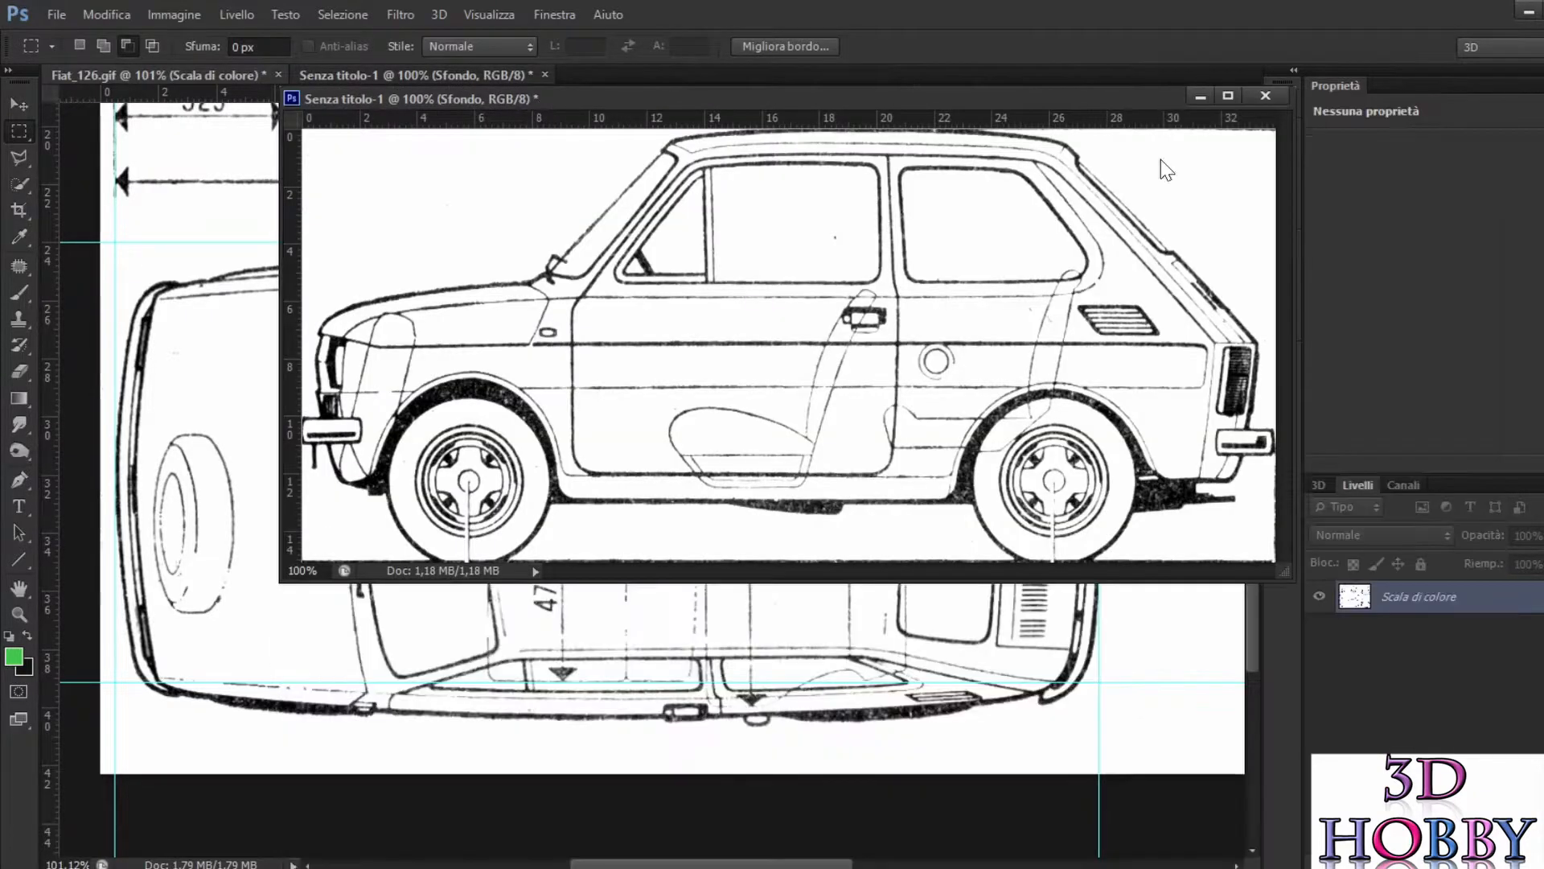
pyautogui.click(1264, 96)
pyautogui.click(811, 355)
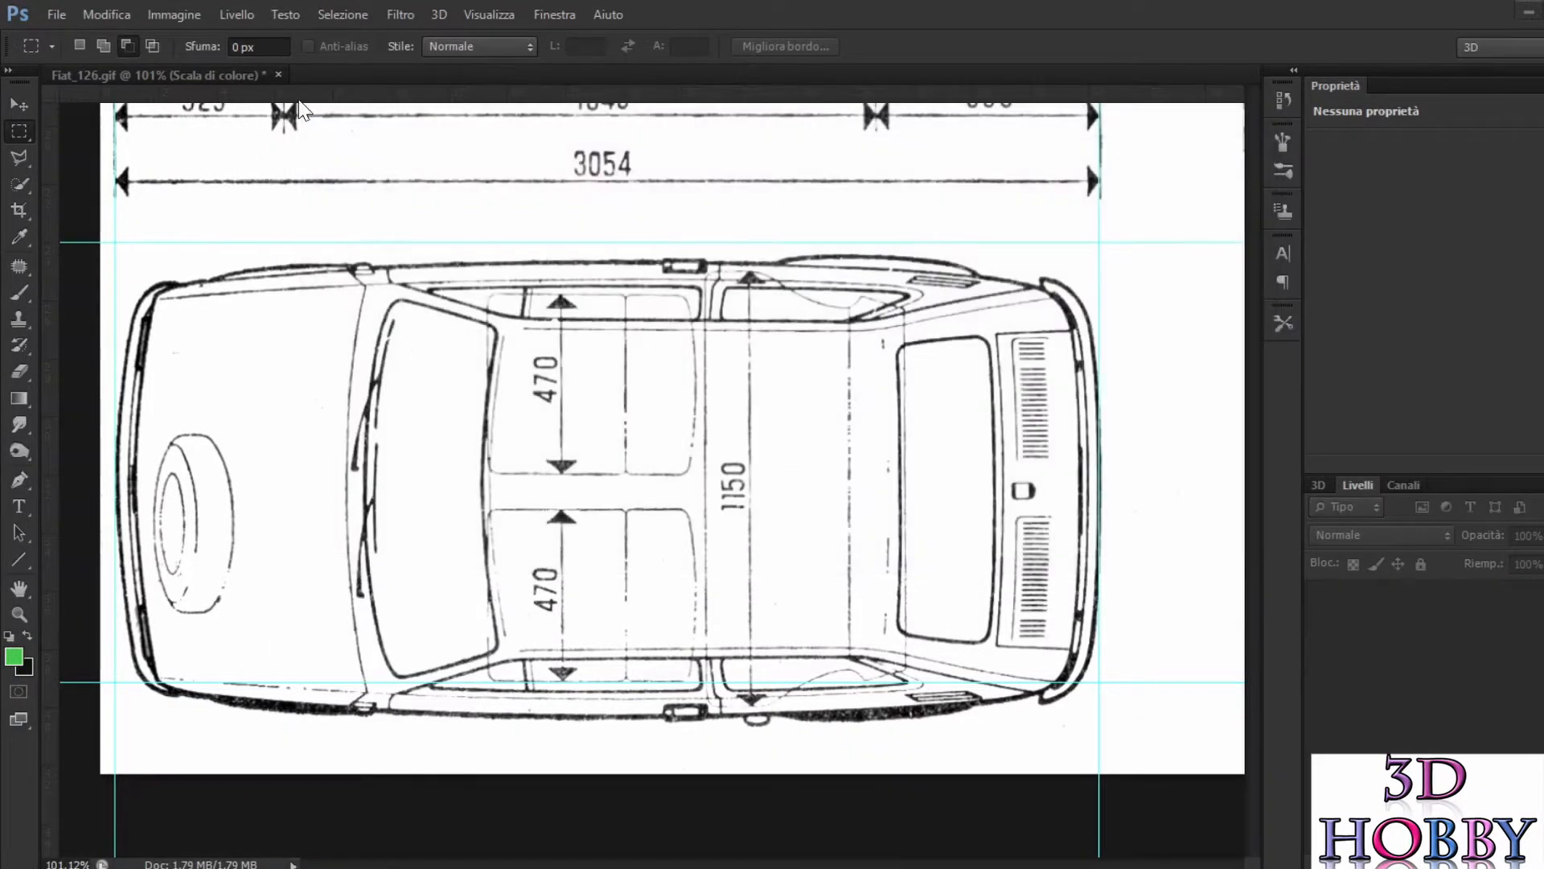
# Step: Place two horizontal guides along the outermost upper and lower edges of the car in the top view
pyautogui.moveTo(350, 84)
pyautogui.mouseDown()
pyautogui.moveTo(374, 168)
pyautogui.moveTo(483, 216)
pyautogui.moveTo(374, 169)
pyautogui.moveTo(341, 93)
pyautogui.mouseUp()
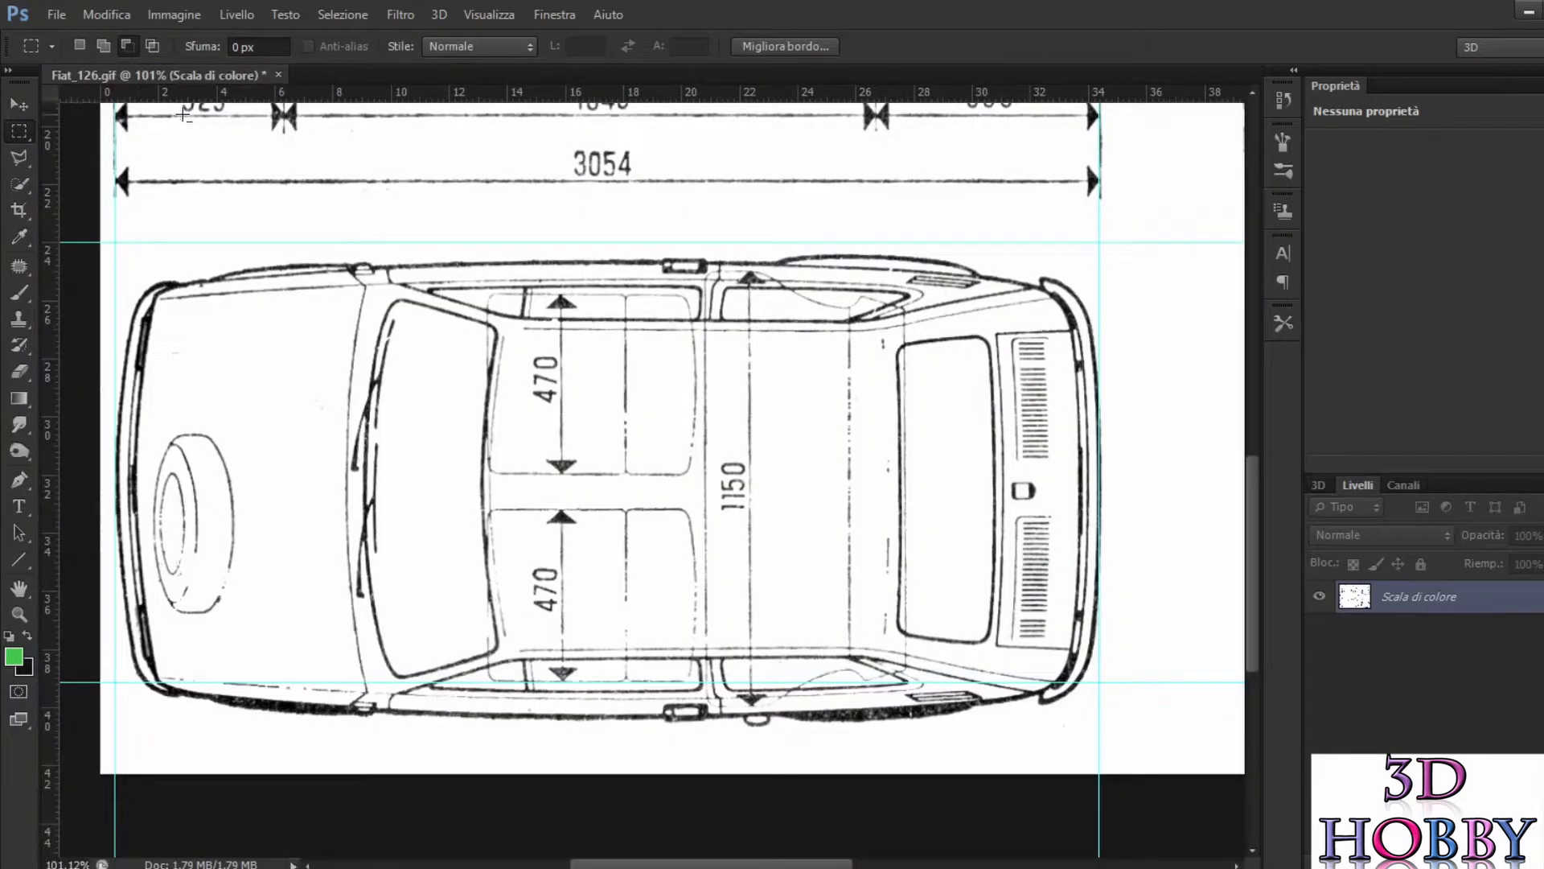
pyautogui.scroll(4, 458, 224)
pyautogui.scroll(-1, 458, 224)
pyautogui.scroll(-1, 501, 123)
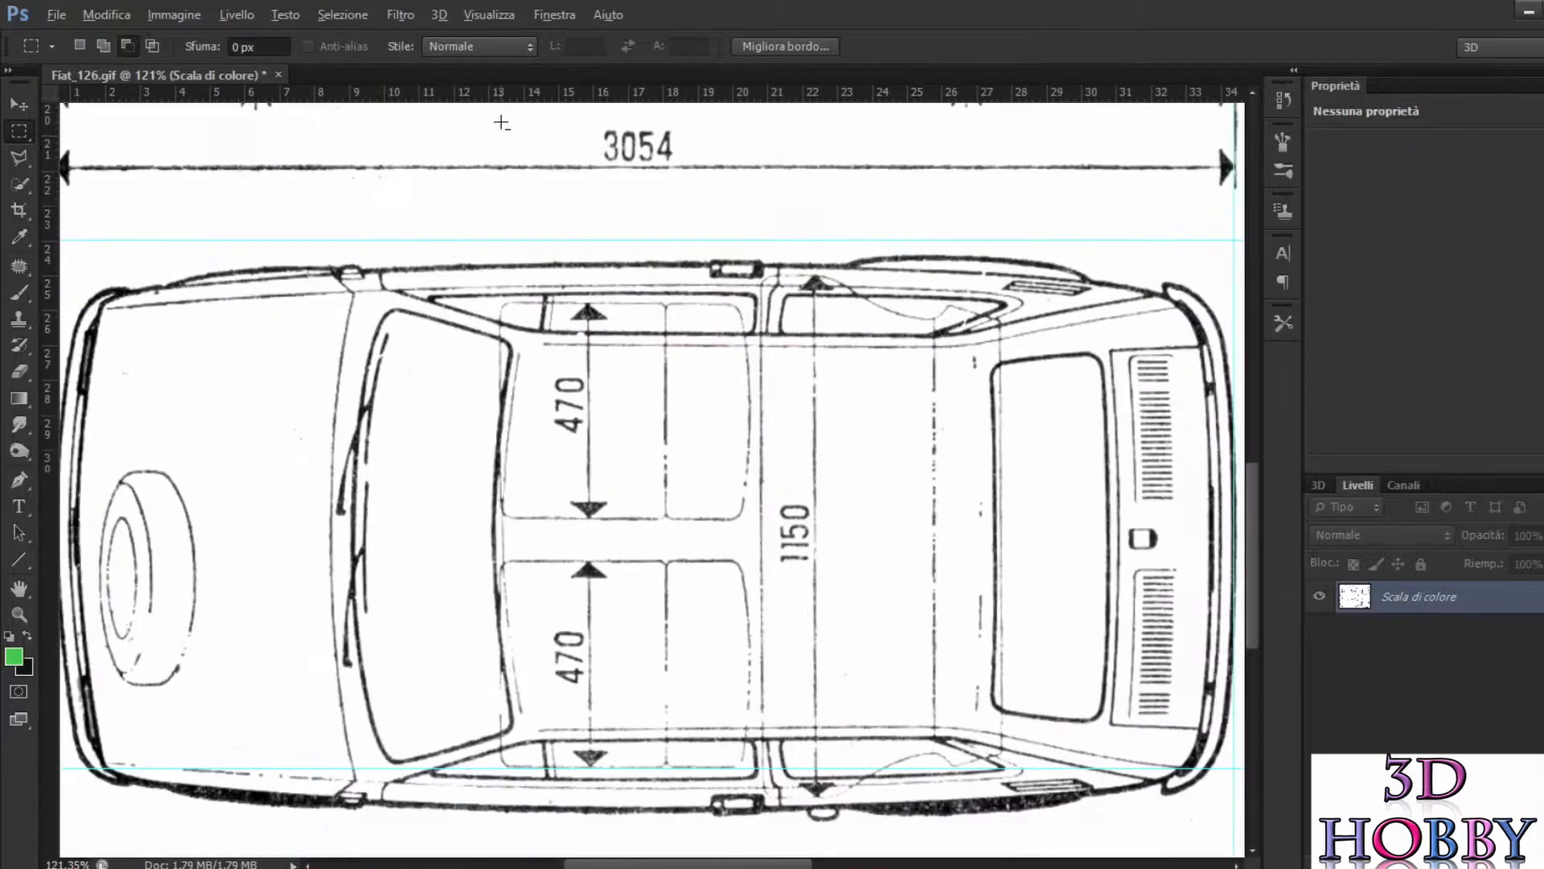
pyautogui.scroll(-1, 501, 123)
pyautogui.moveTo(469, 95); pyautogui.dragTo(981, 223)
pyautogui.moveTo(792, 92); pyautogui.dragTo(961, 784)
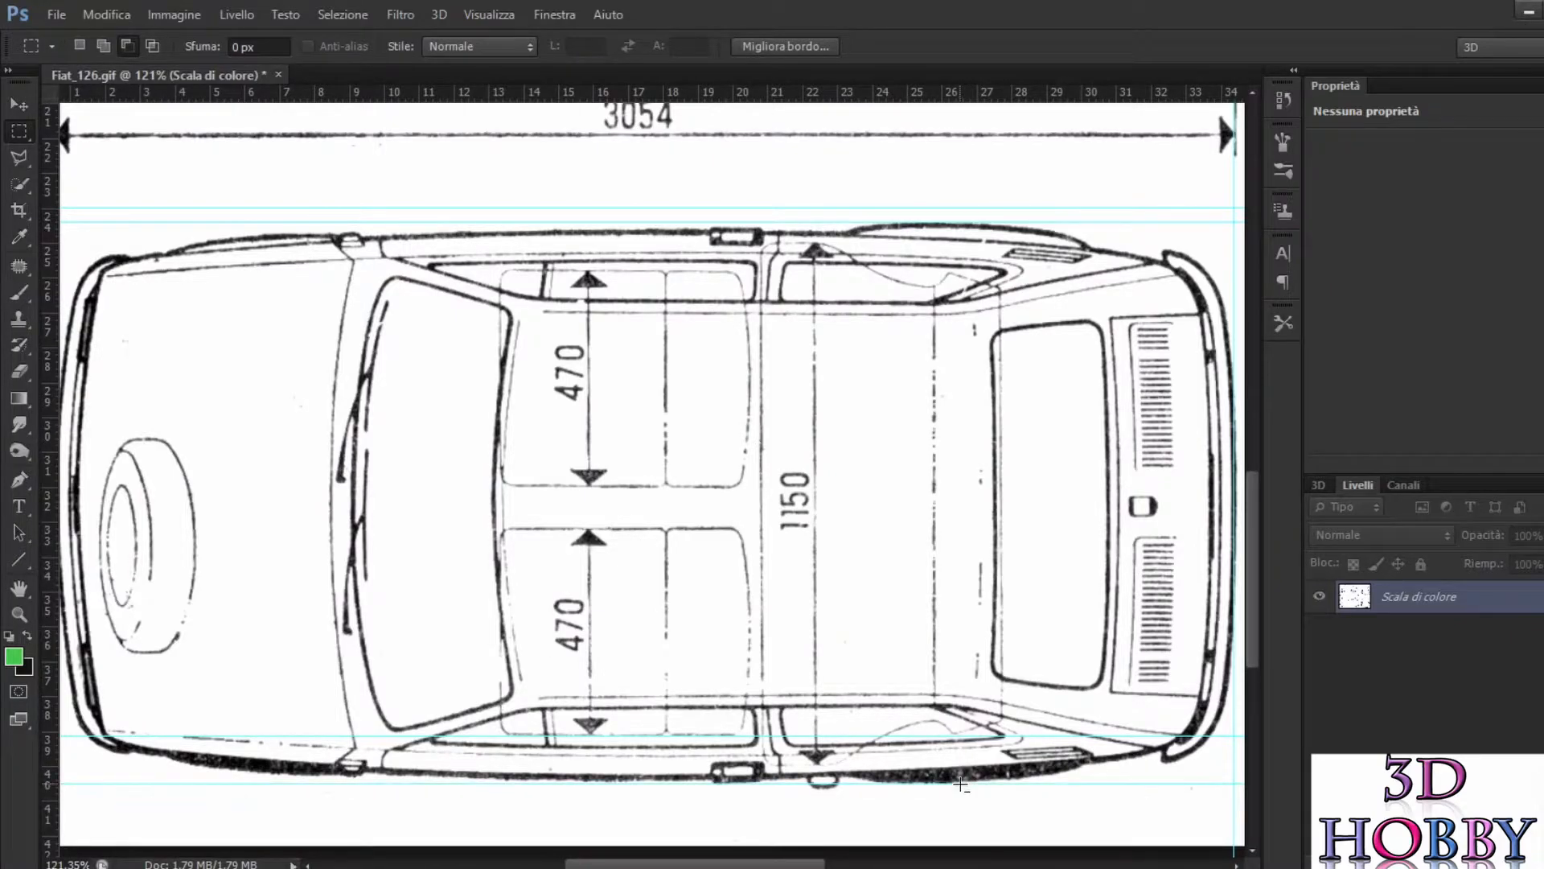
# Step: Set the marquee to new-selection mode and select the whole top view within the guides closest to its outer edges
pyautogui.scroll(-1, 290, 384)
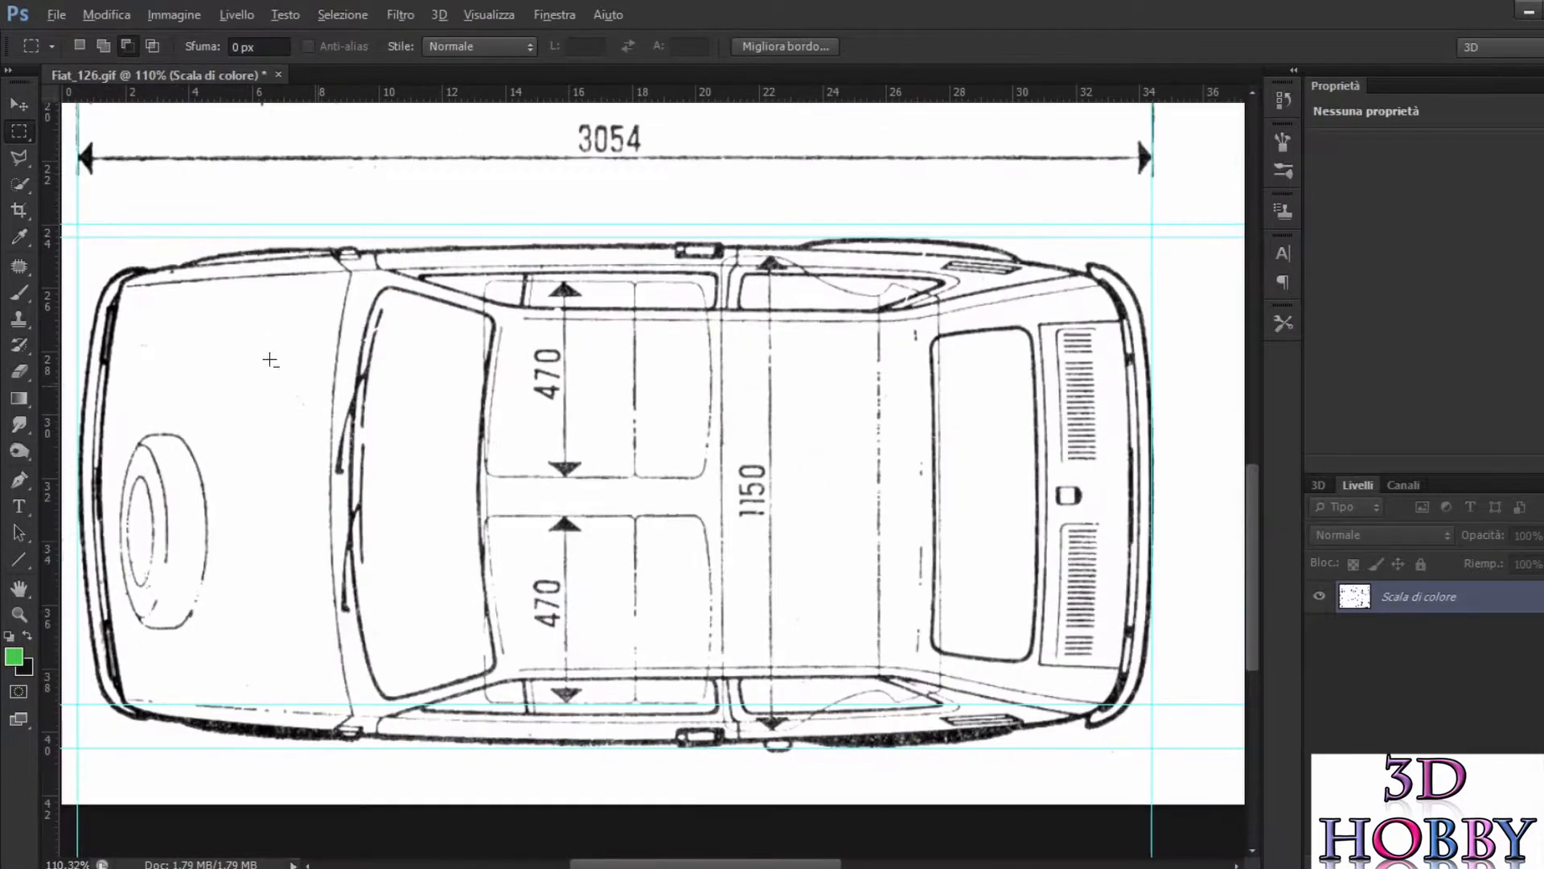
pyautogui.click(33, 46)
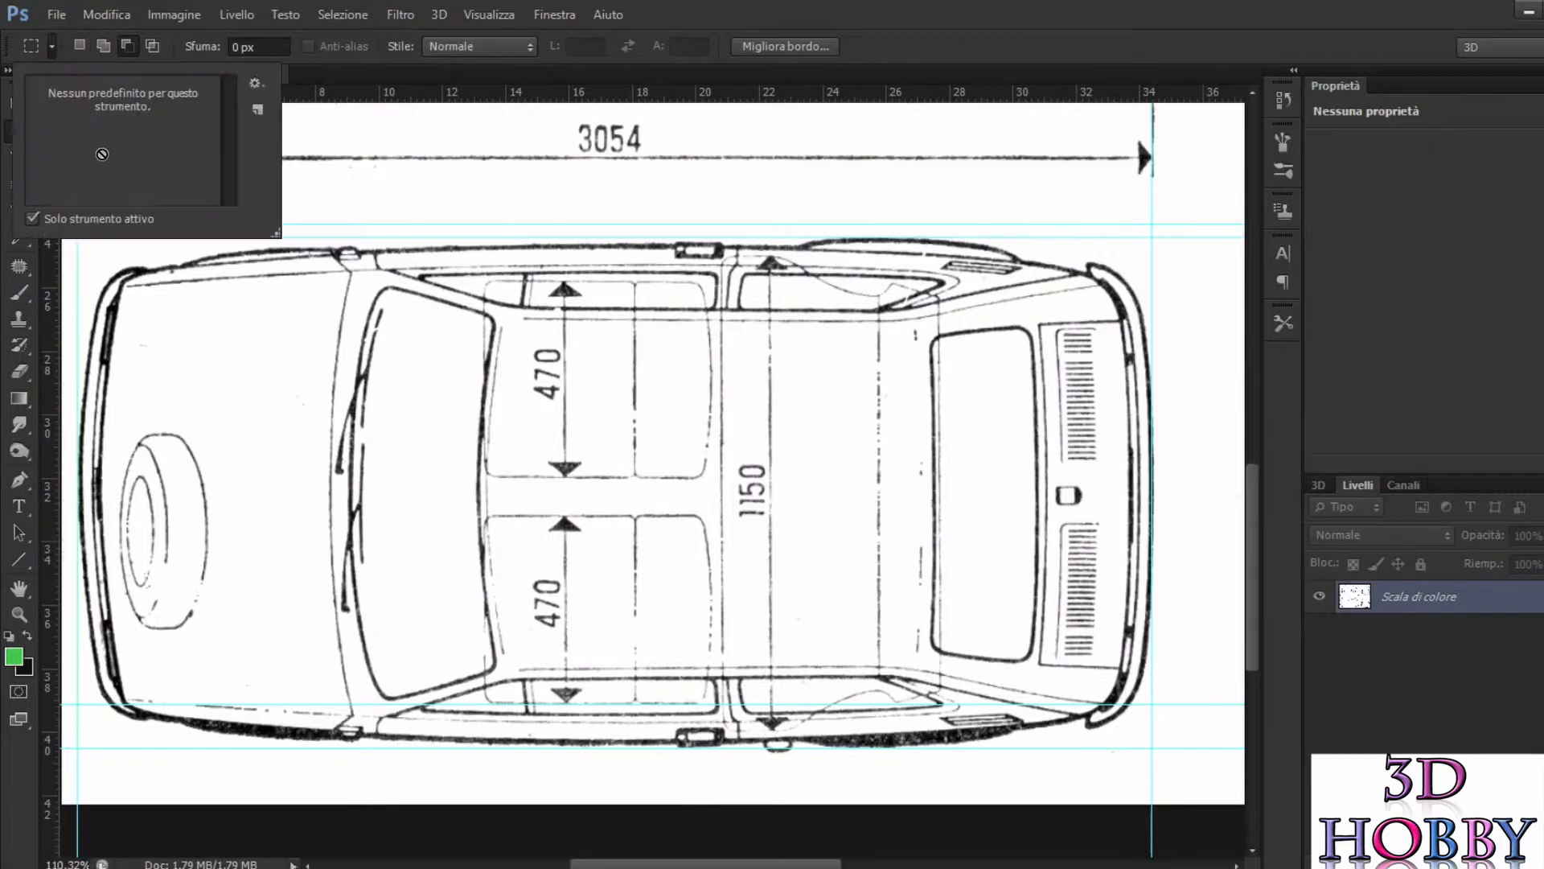
pyautogui.click(797, 2)
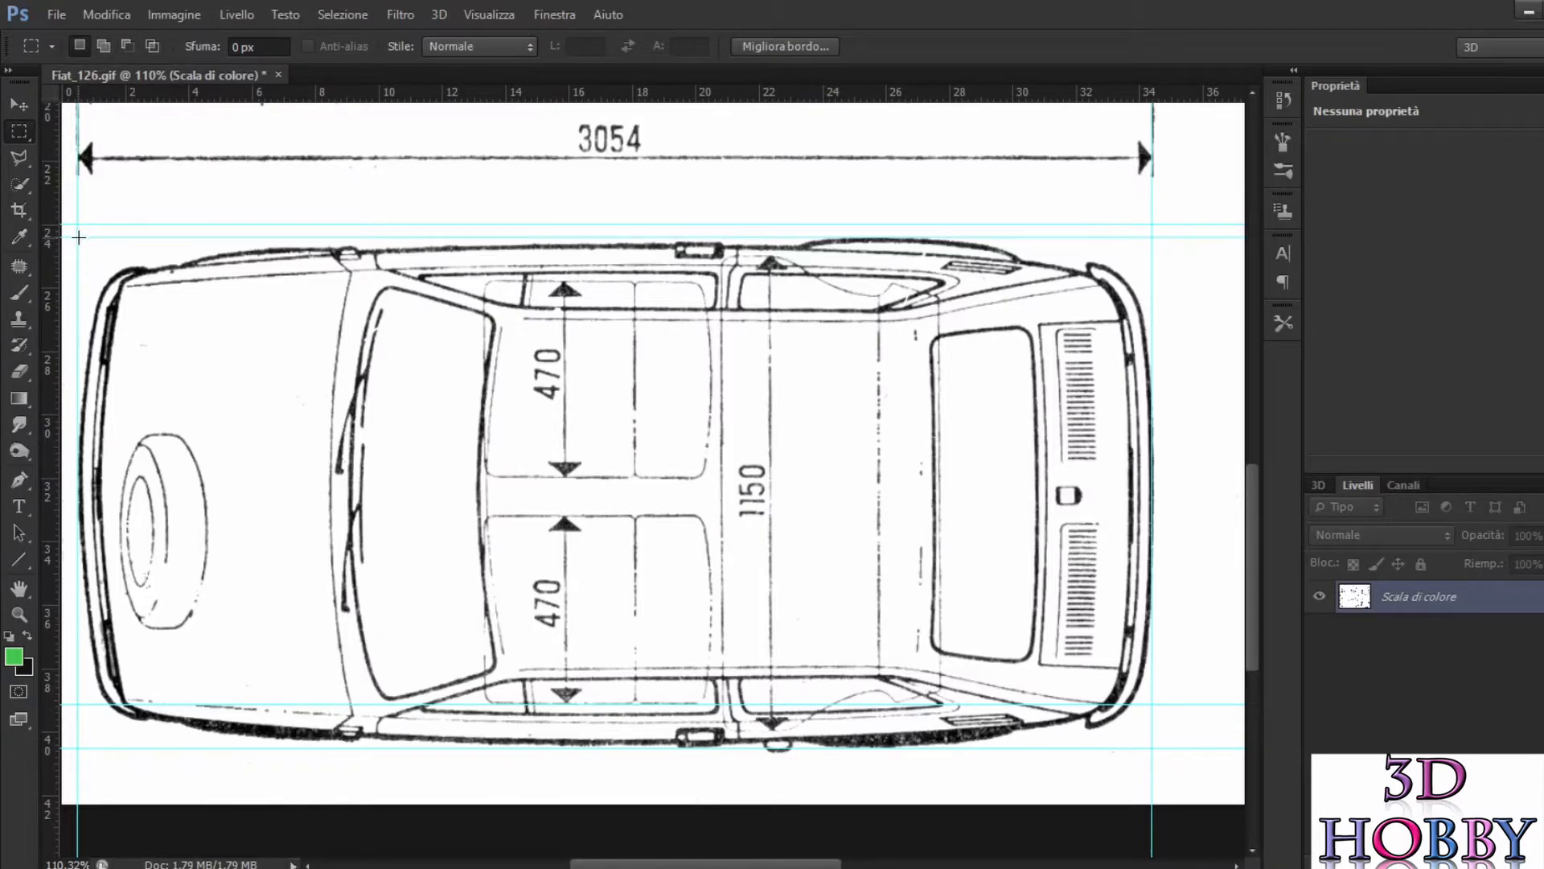
pyautogui.moveTo(80, 247); pyautogui.dragTo(1151, 748)
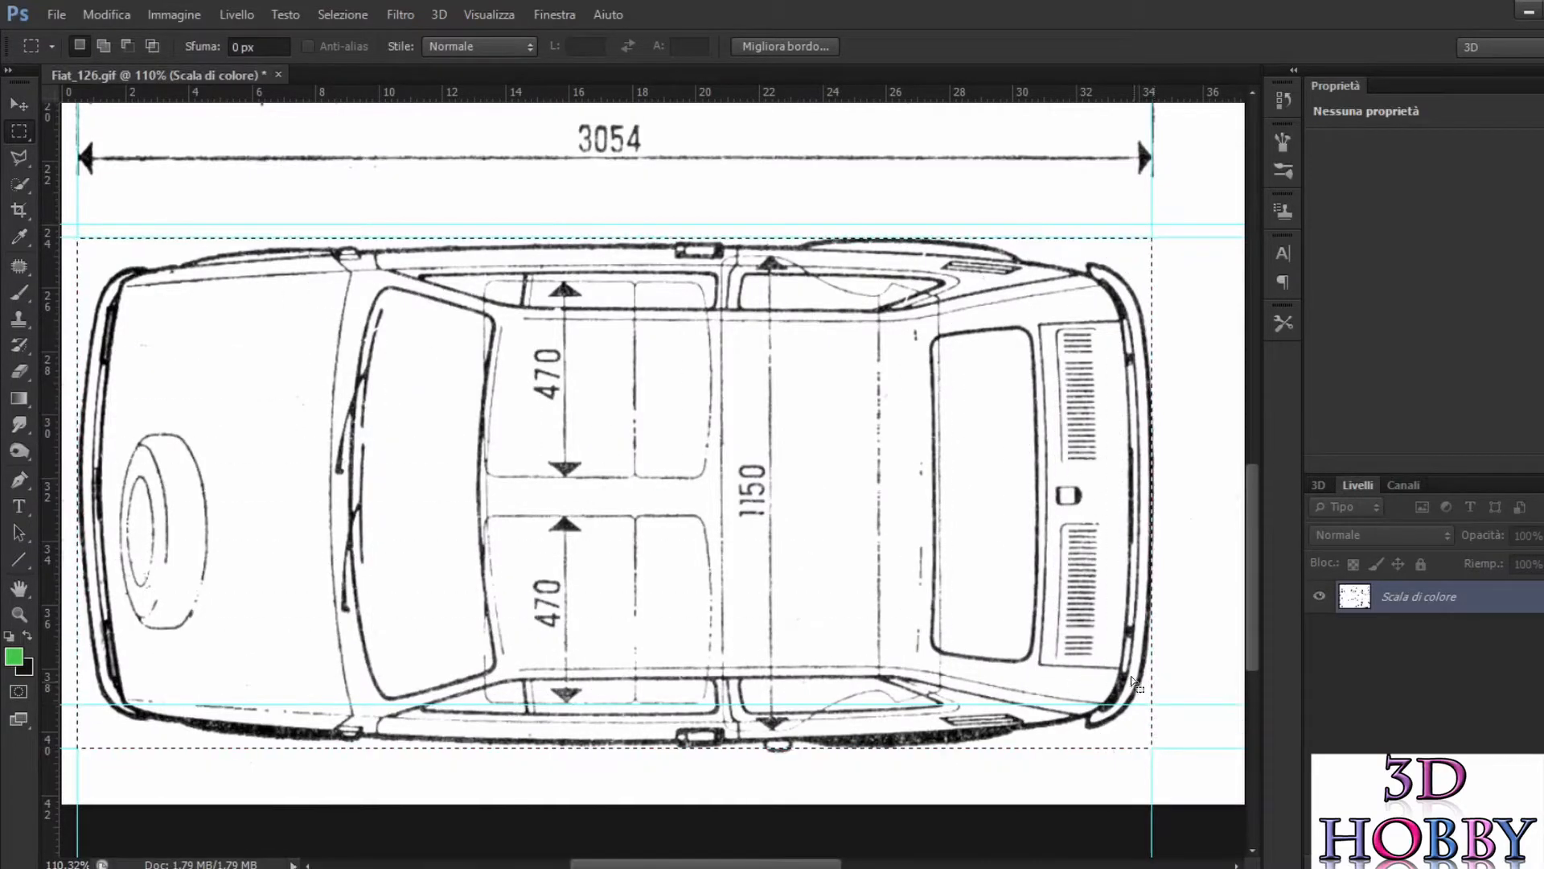
# Step: Copy the selected top view and paste it into a new 961 × 457 pixel document sized from the clipboard
pyautogui.click(56, 15)
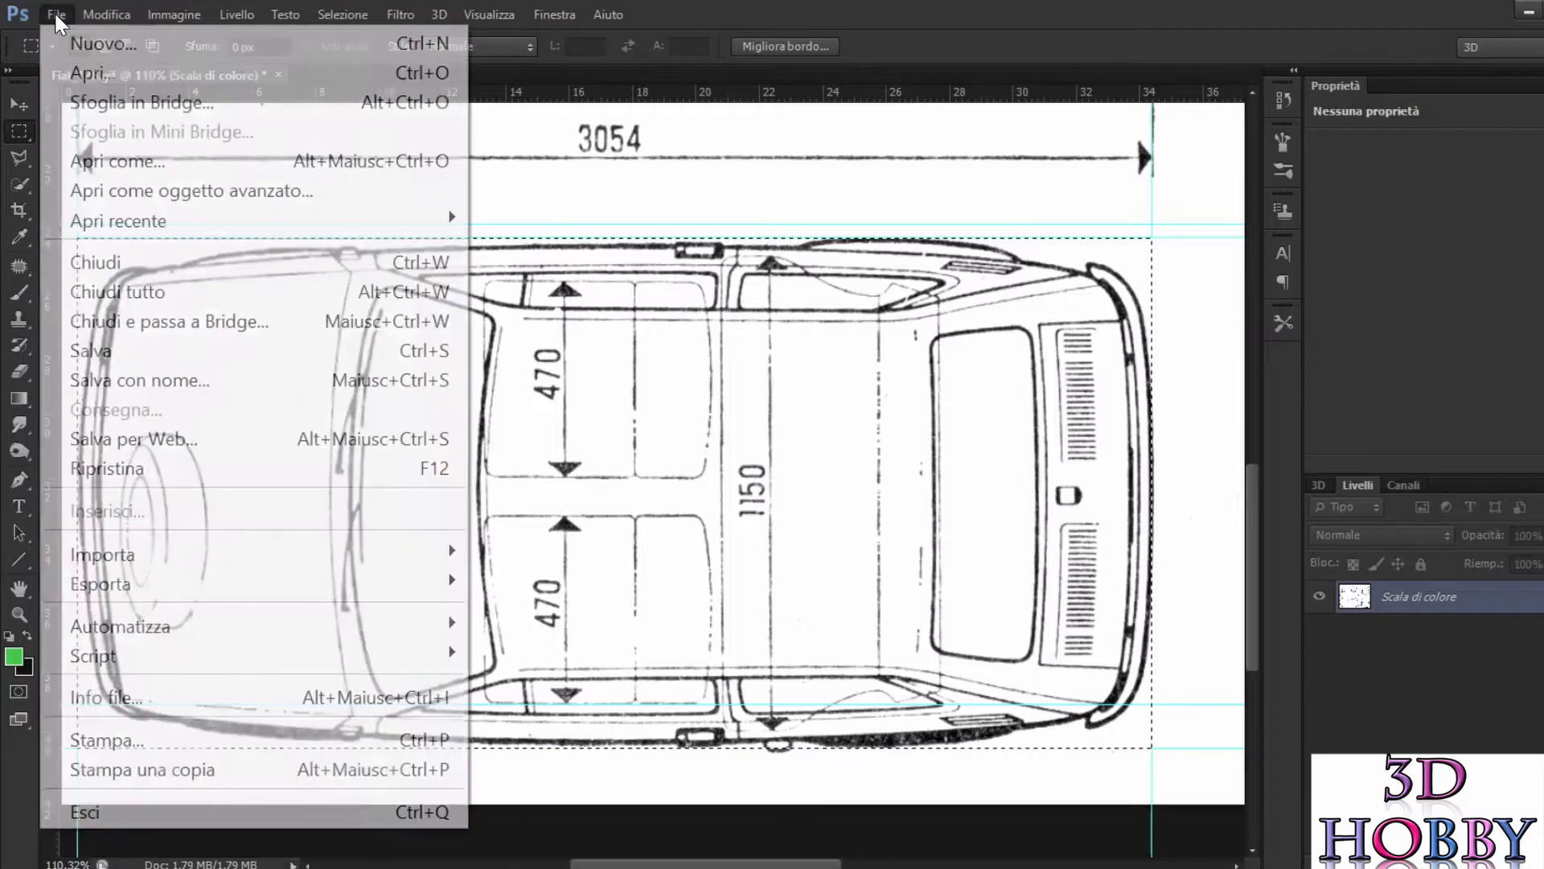
pyautogui.click(79, 46)
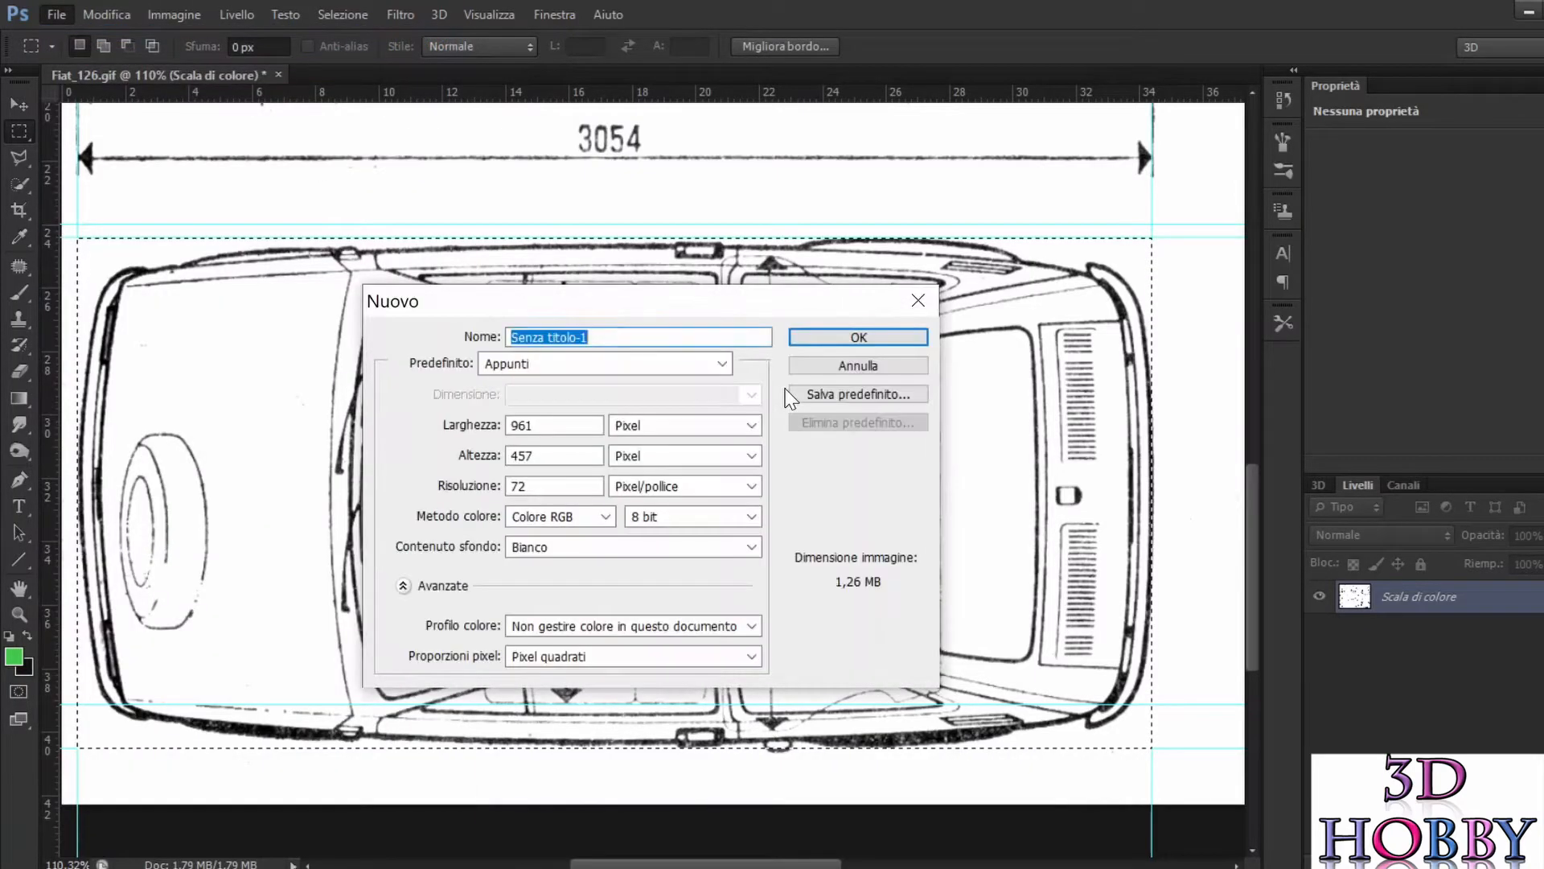
pyautogui.press('Escape')
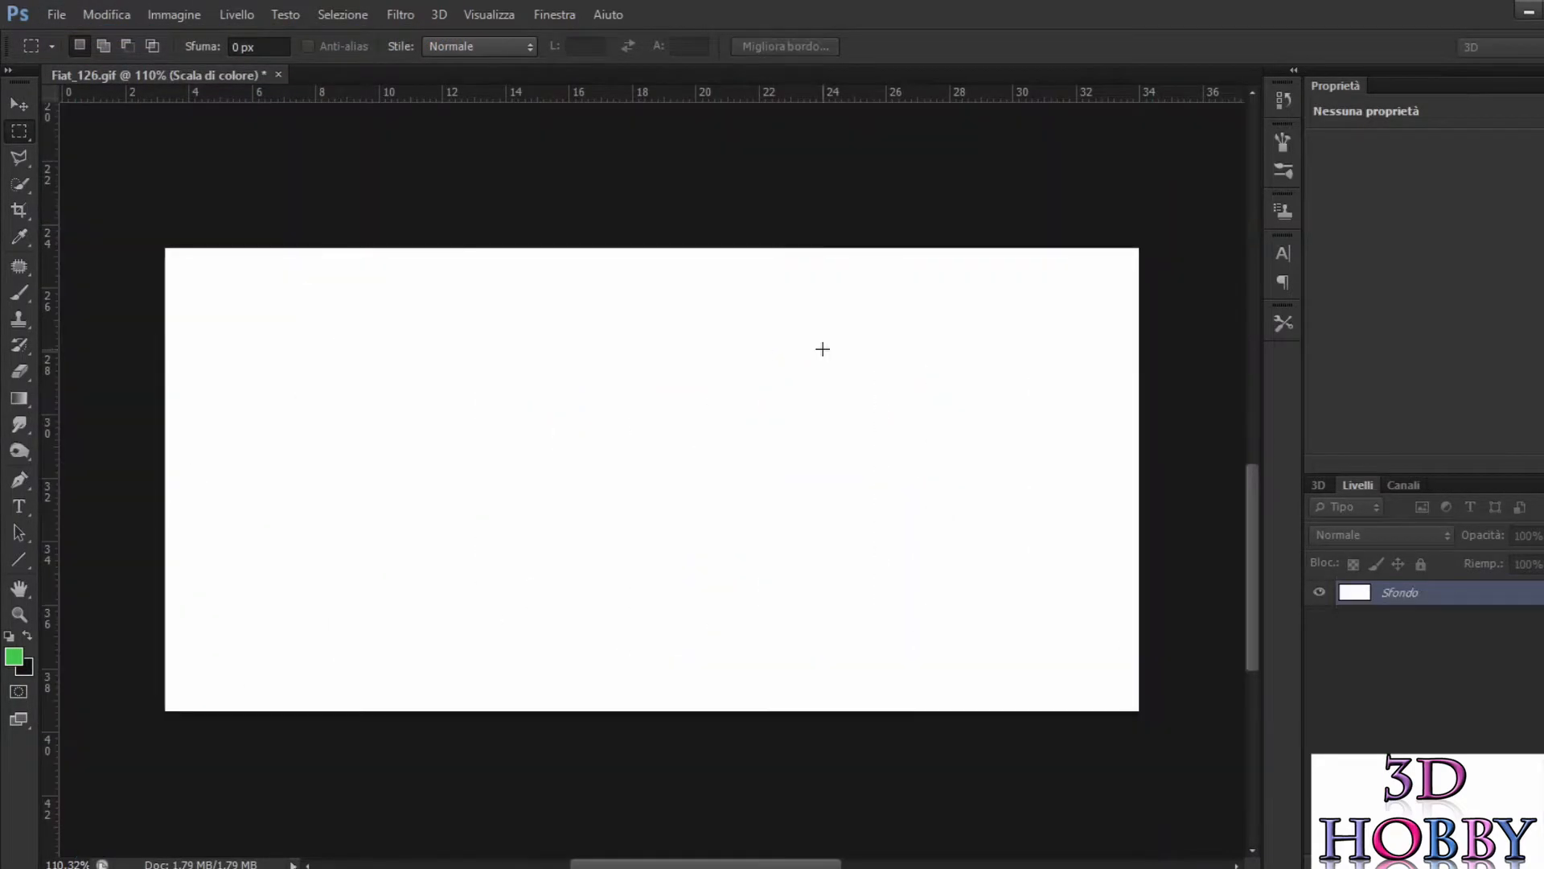
pyautogui.hotkey('ctrl', 'v')
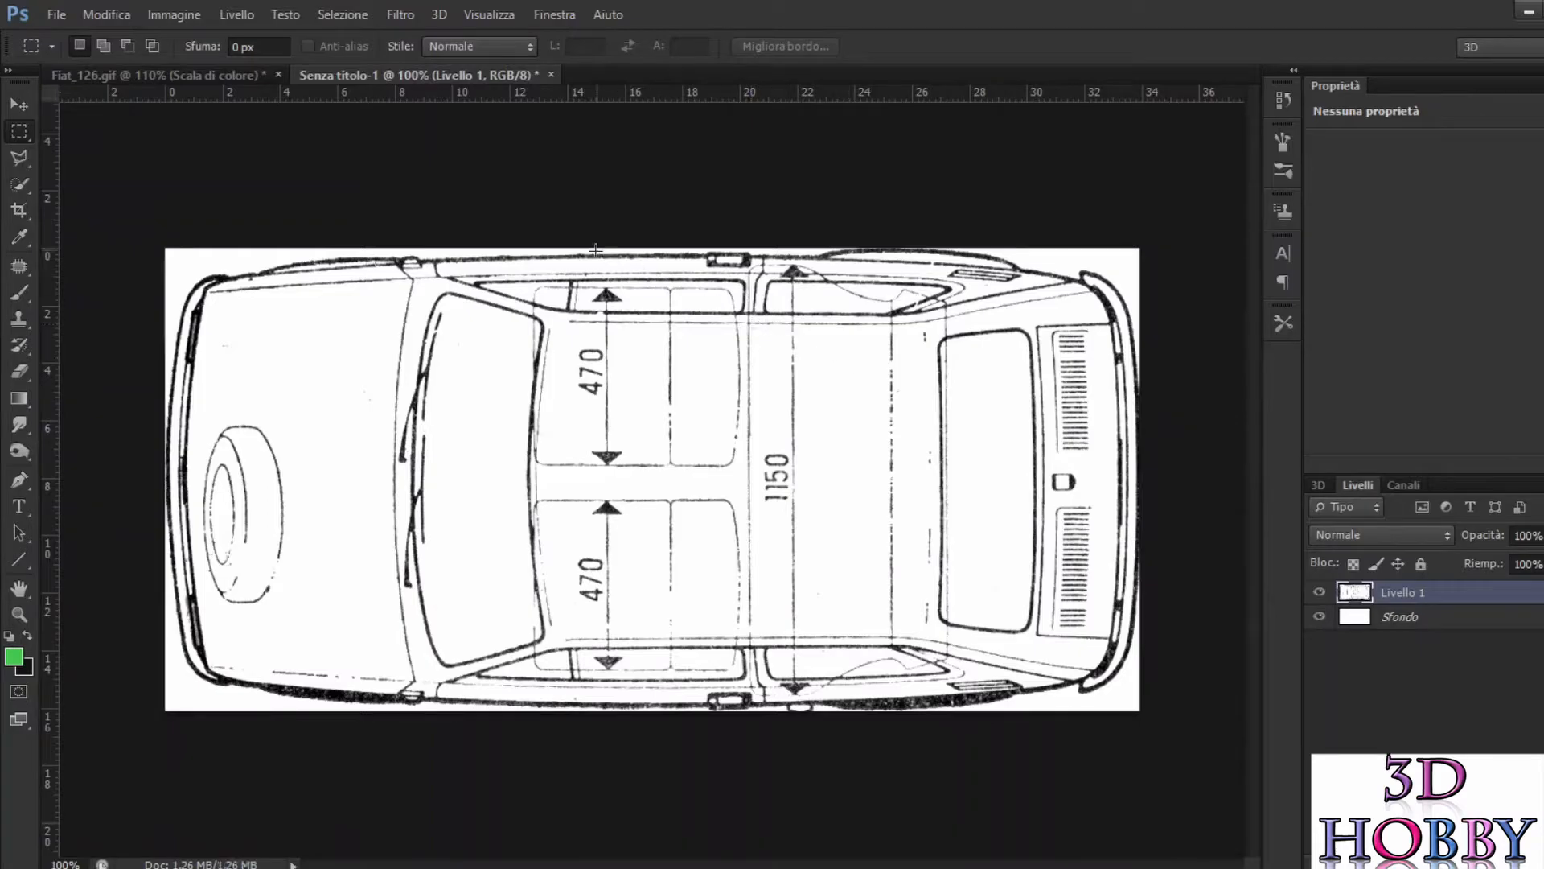
# Step: Export the top view for web as a PNG-24 in the 126 folder and close its untitled document without saving
pyautogui.click(29, 12)
pyautogui.click(51, 12)
pyautogui.click(53, 14)
pyautogui.click(178, 434)
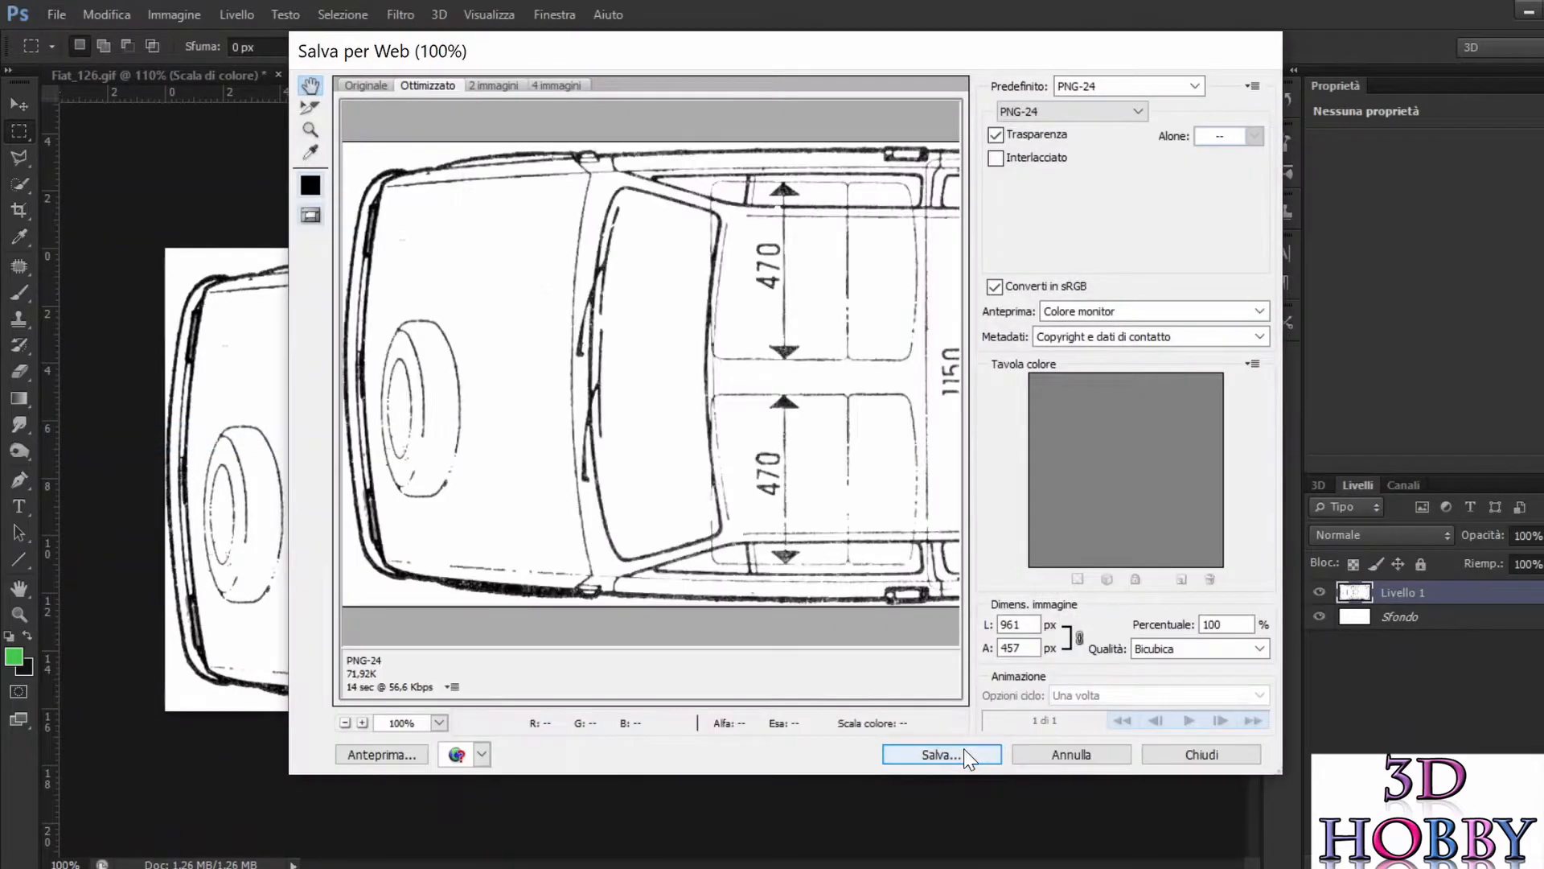
pyautogui.click(977, 753)
pyautogui.write('top')
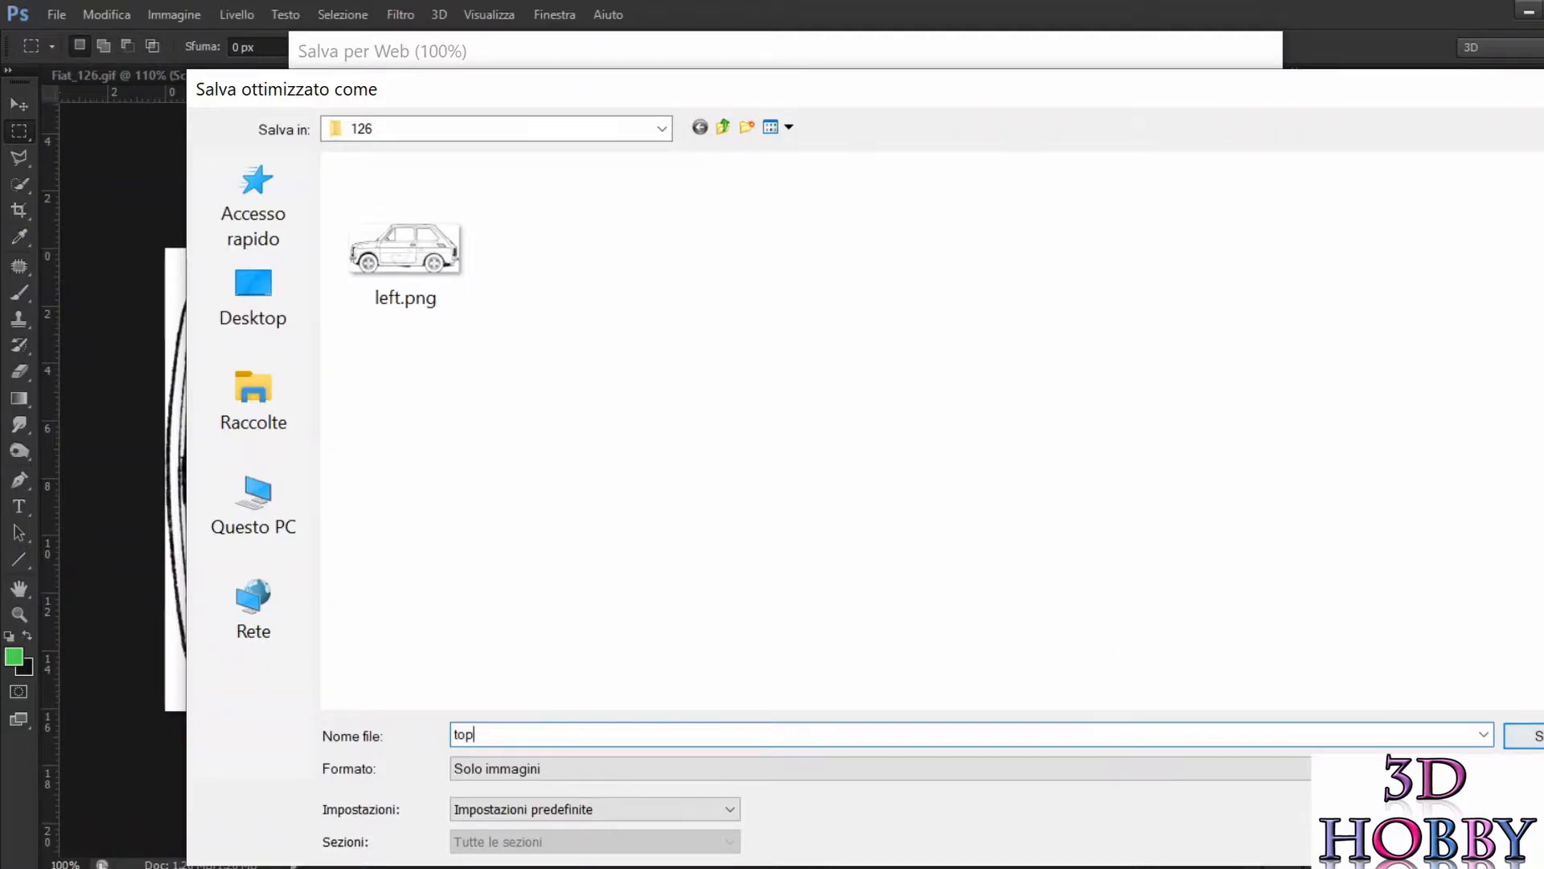
pyautogui.click(1532, 736)
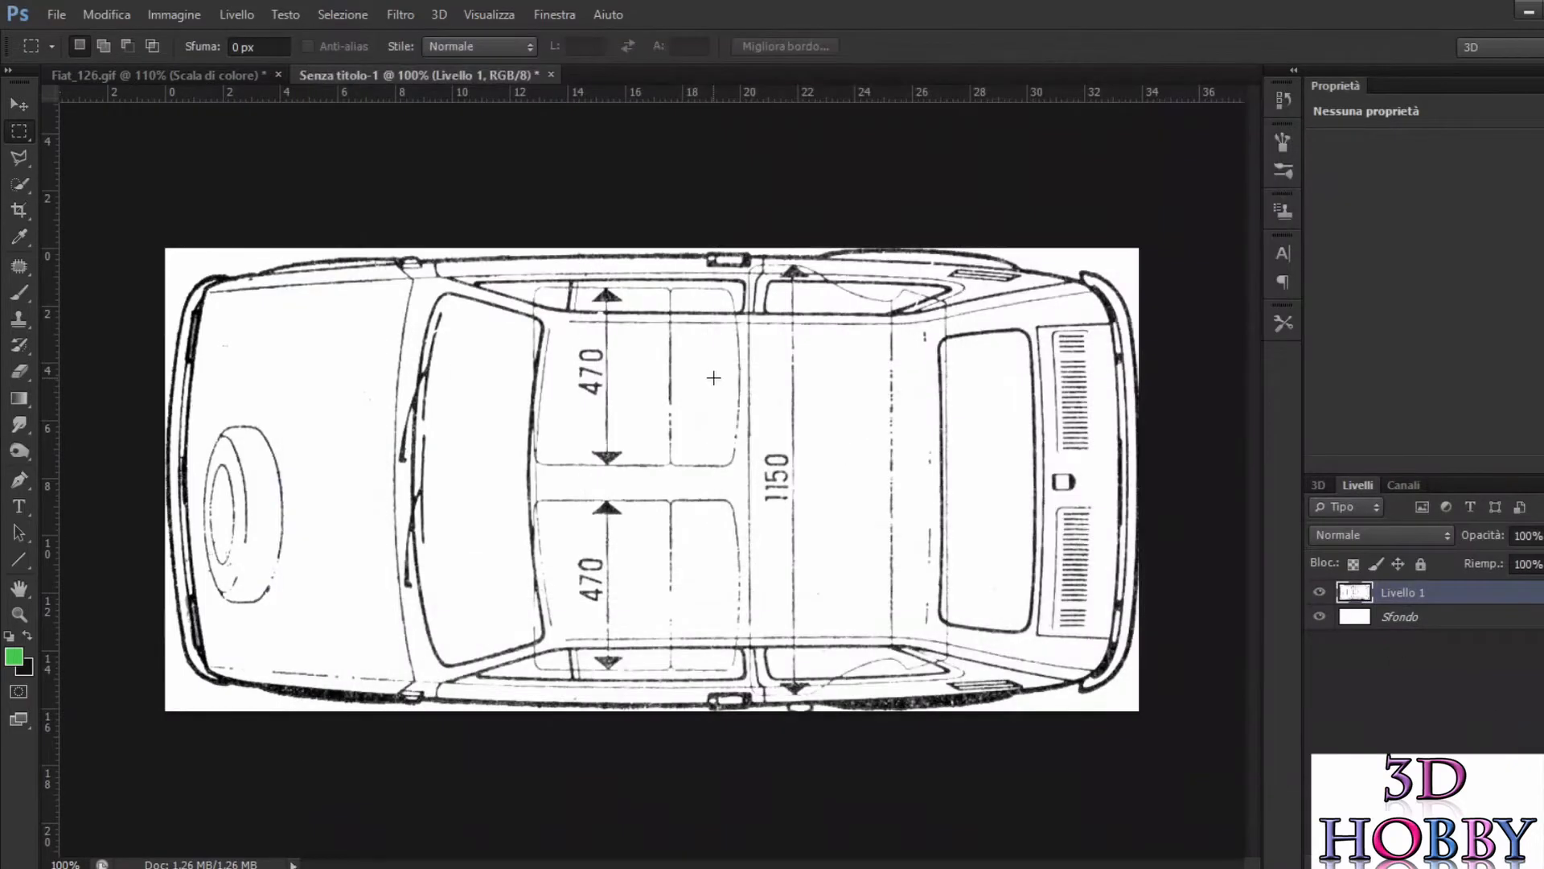
pyautogui.click(551, 74)
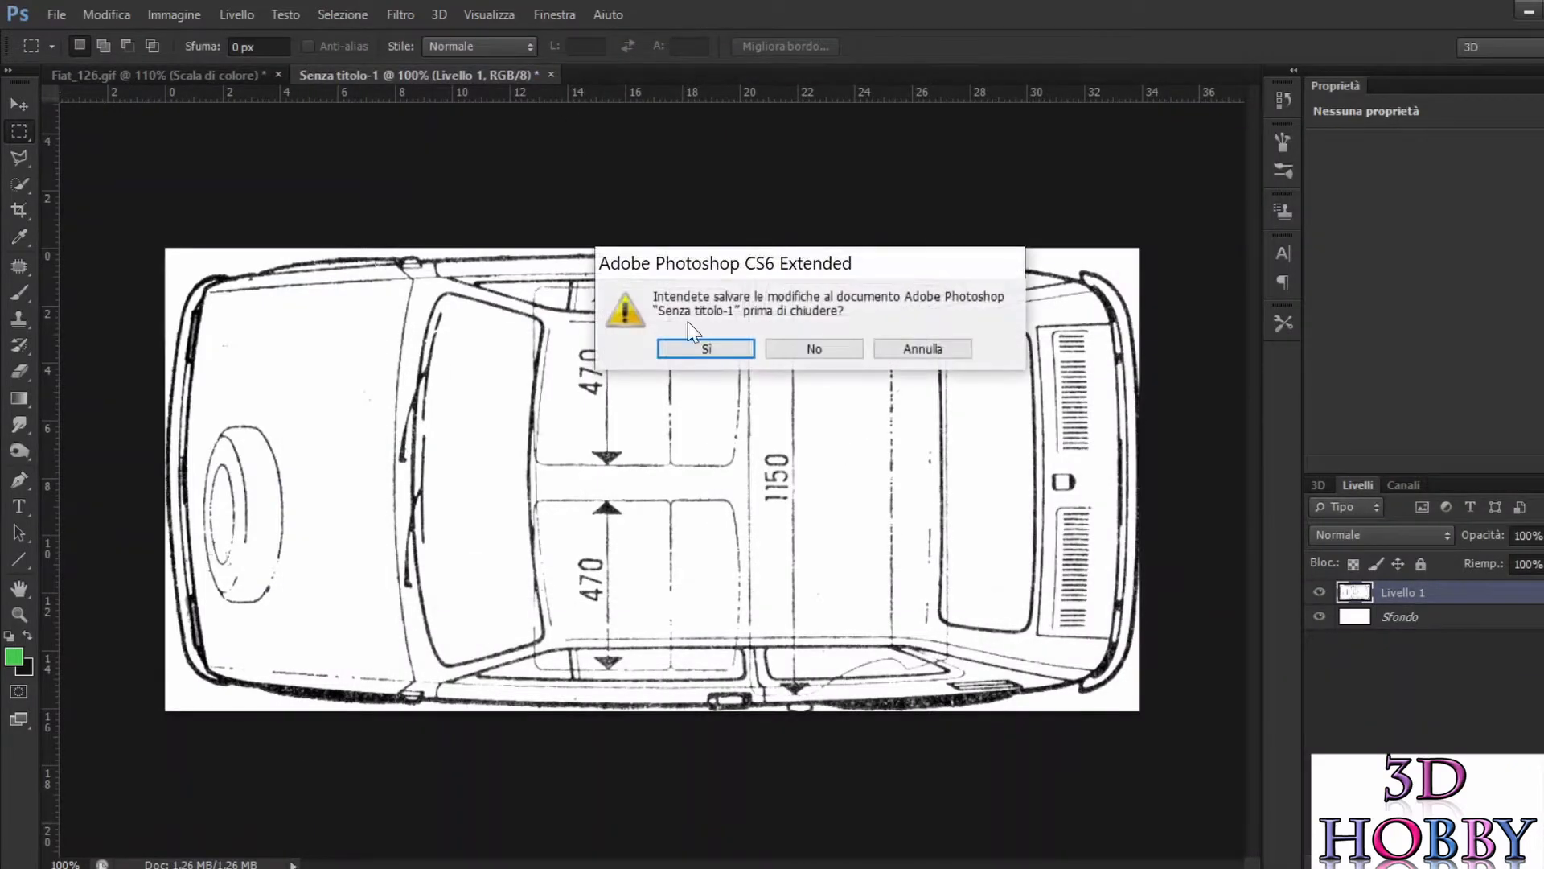
pyautogui.click(815, 348)
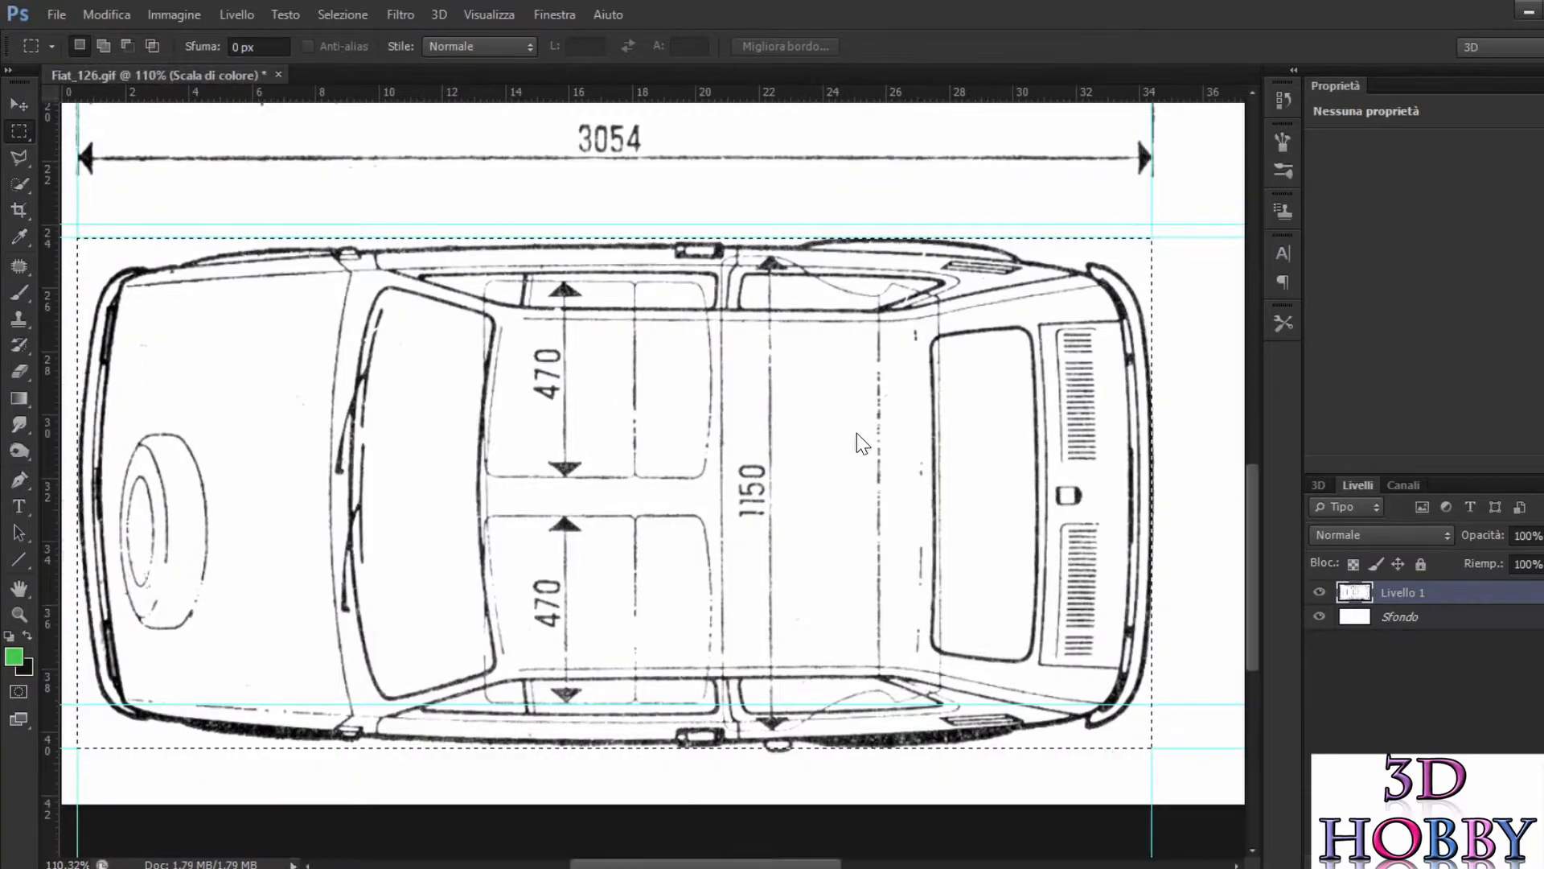
# Step: Place two vertical guides along the outermost left and right edges of the car in the front view
pyautogui.scroll(-8, 857, 433)
pyautogui.scroll(3, 1173, 324)
pyautogui.scroll(4, 1171, 325)
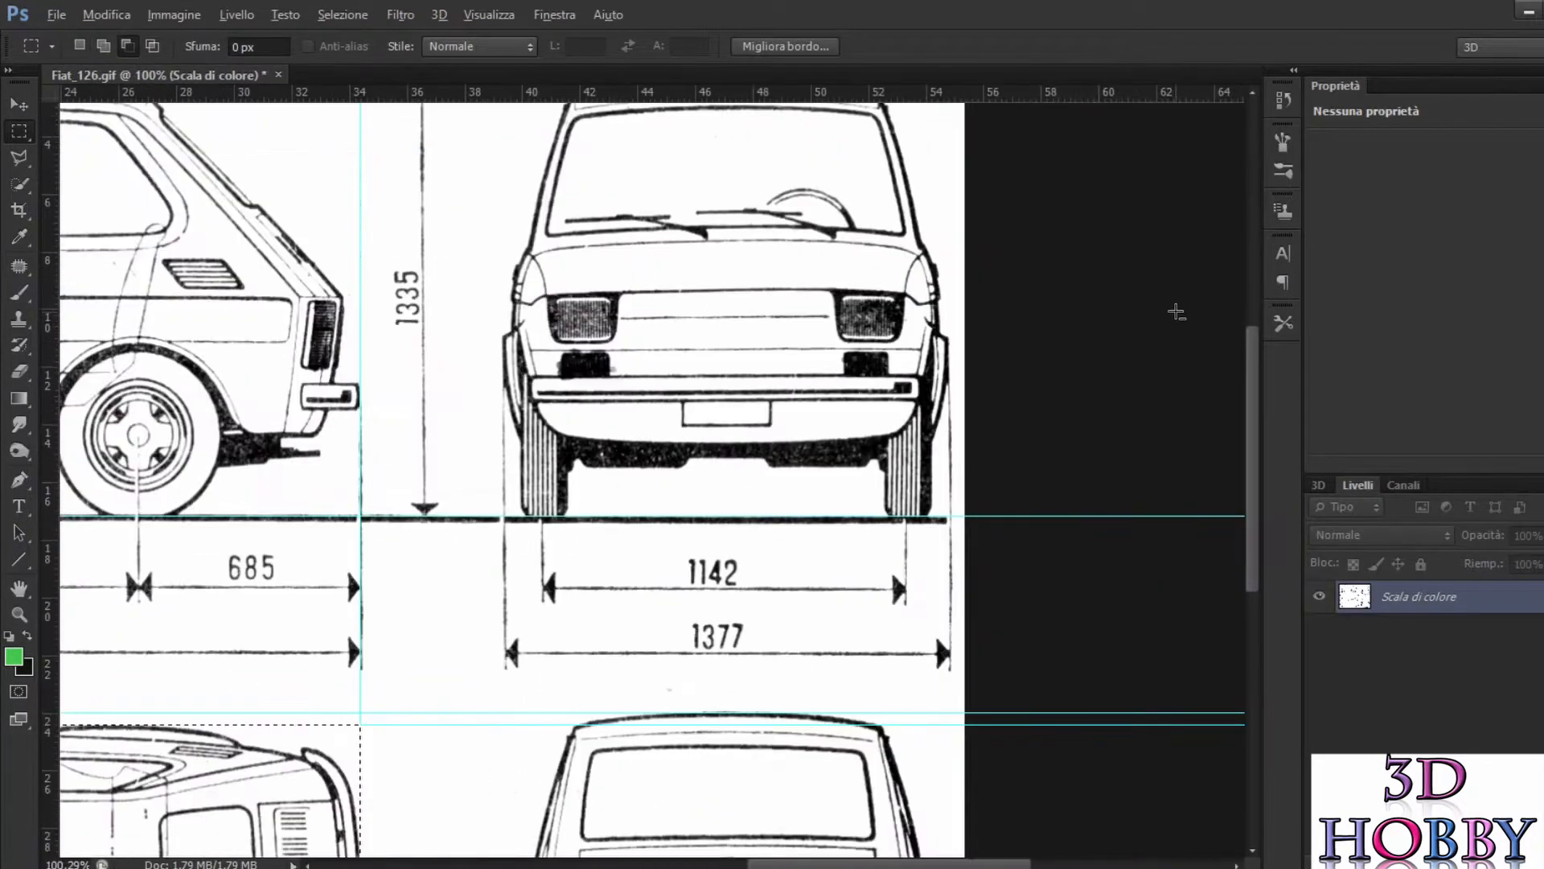
pyautogui.scroll(9, 965, 317)
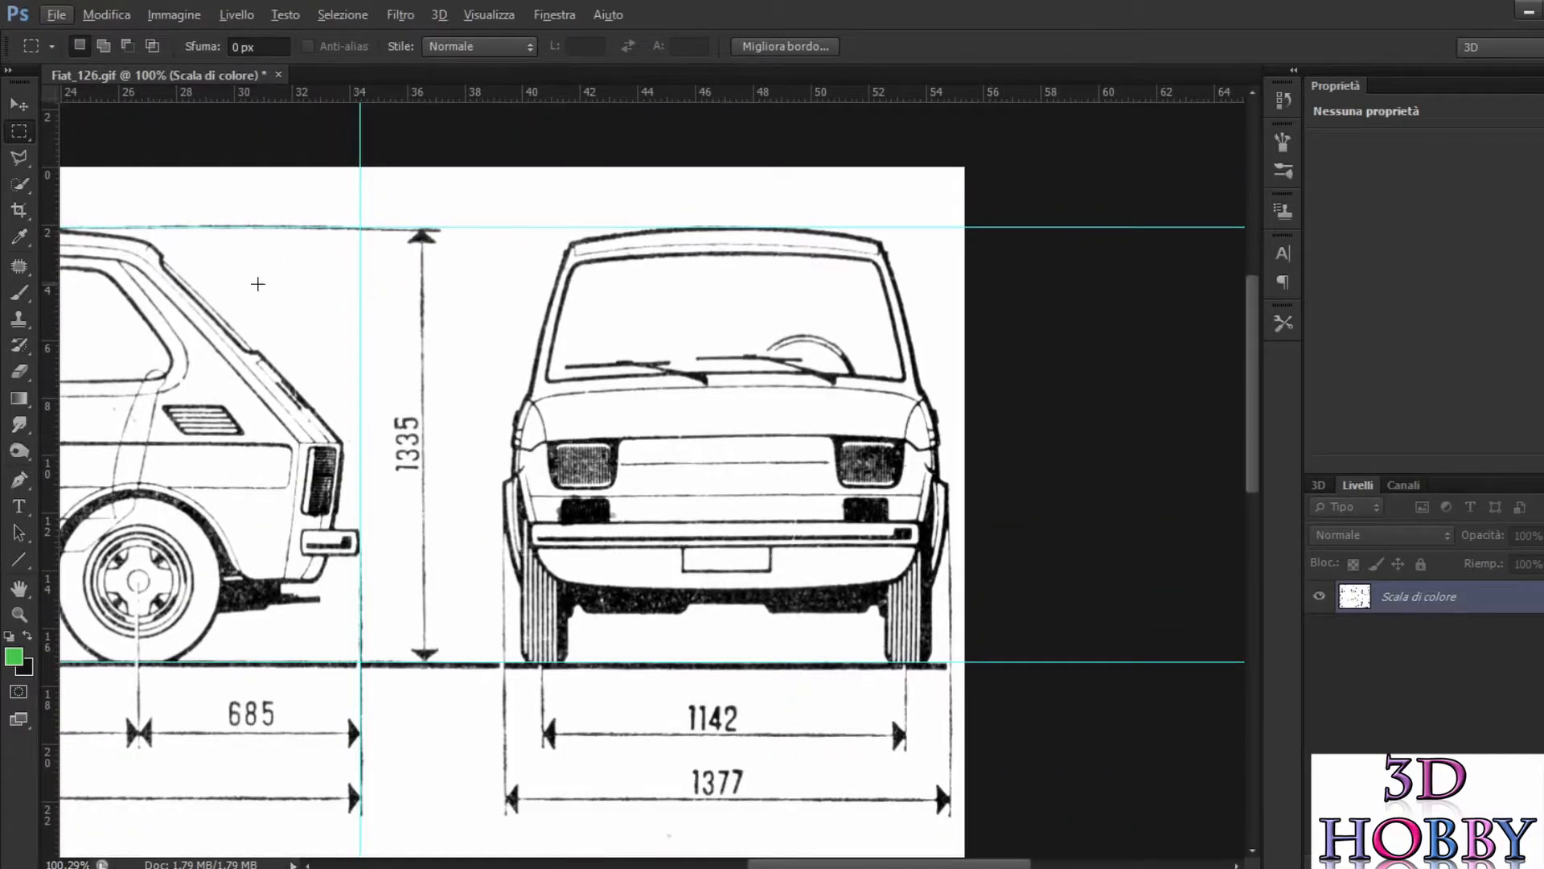
pyautogui.moveTo(54, 254)
pyautogui.mouseDown()
pyautogui.moveTo(921, 515)
pyautogui.moveTo(949, 506)
pyautogui.mouseUp()
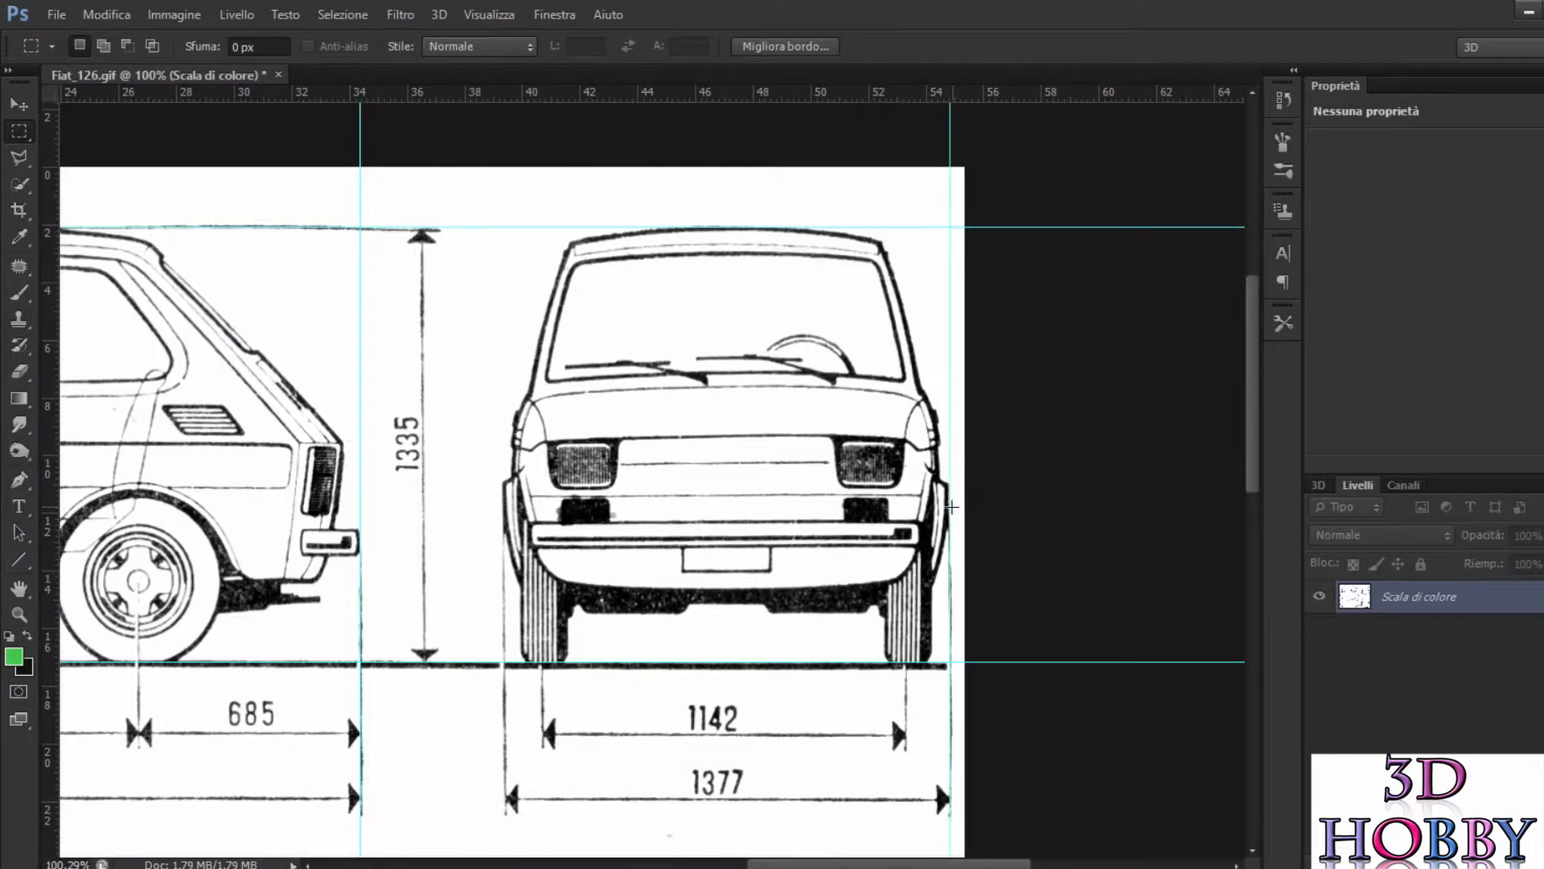
pyautogui.scroll(2, 1045, 579)
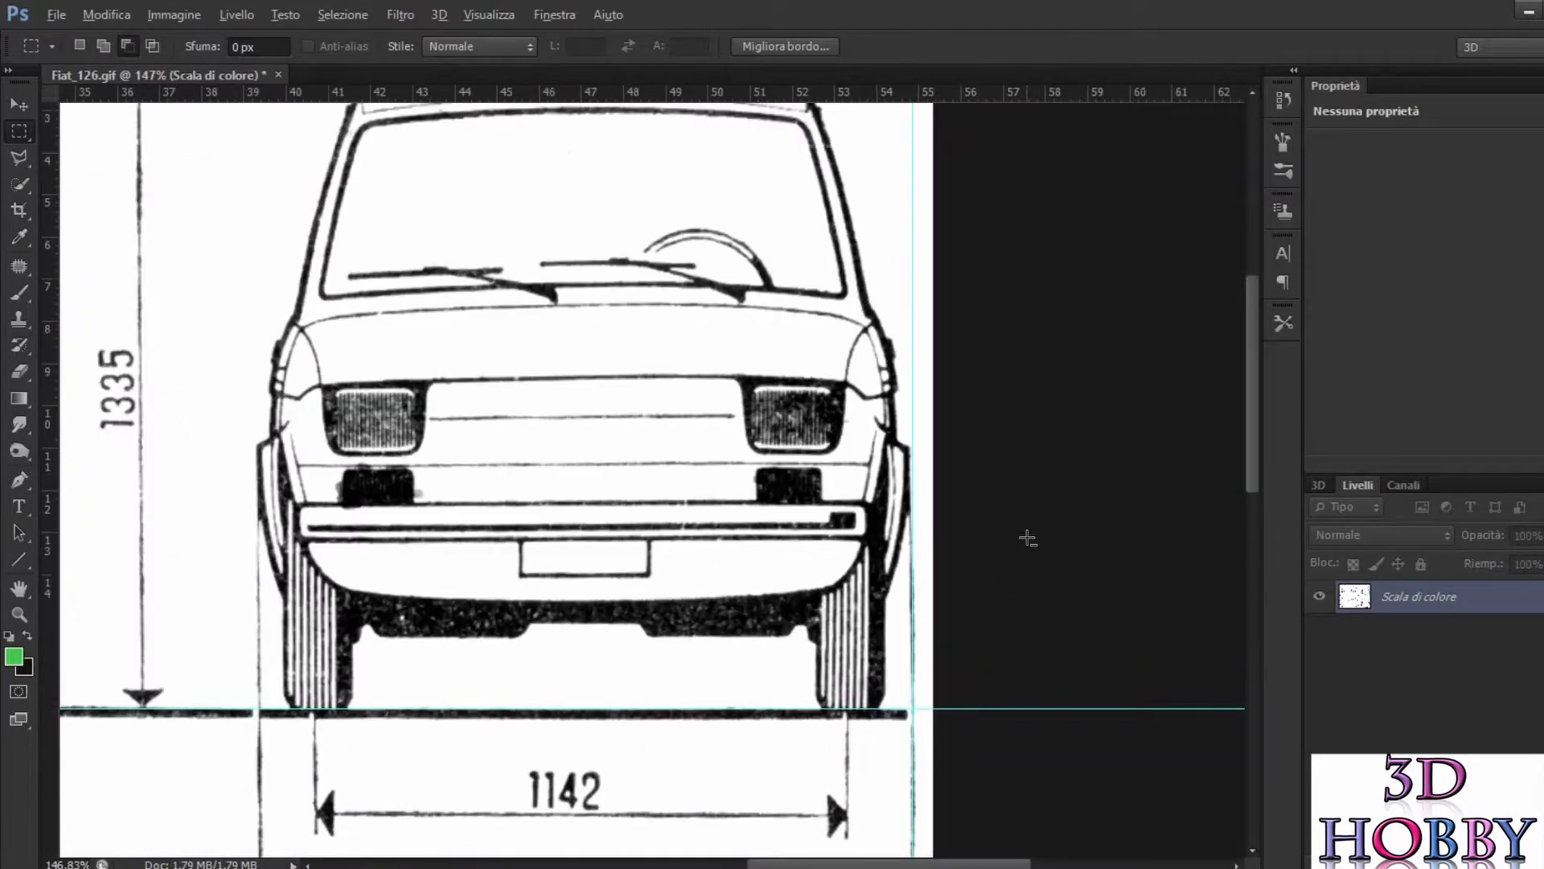
pyautogui.press('alt')
pyautogui.moveTo(56, 337); pyautogui.dragTo(255, 470)
# Step: Select the front view within its guides and copy it into a new 442 × 428 pixel document
pyautogui.scroll(2, 242, 241)
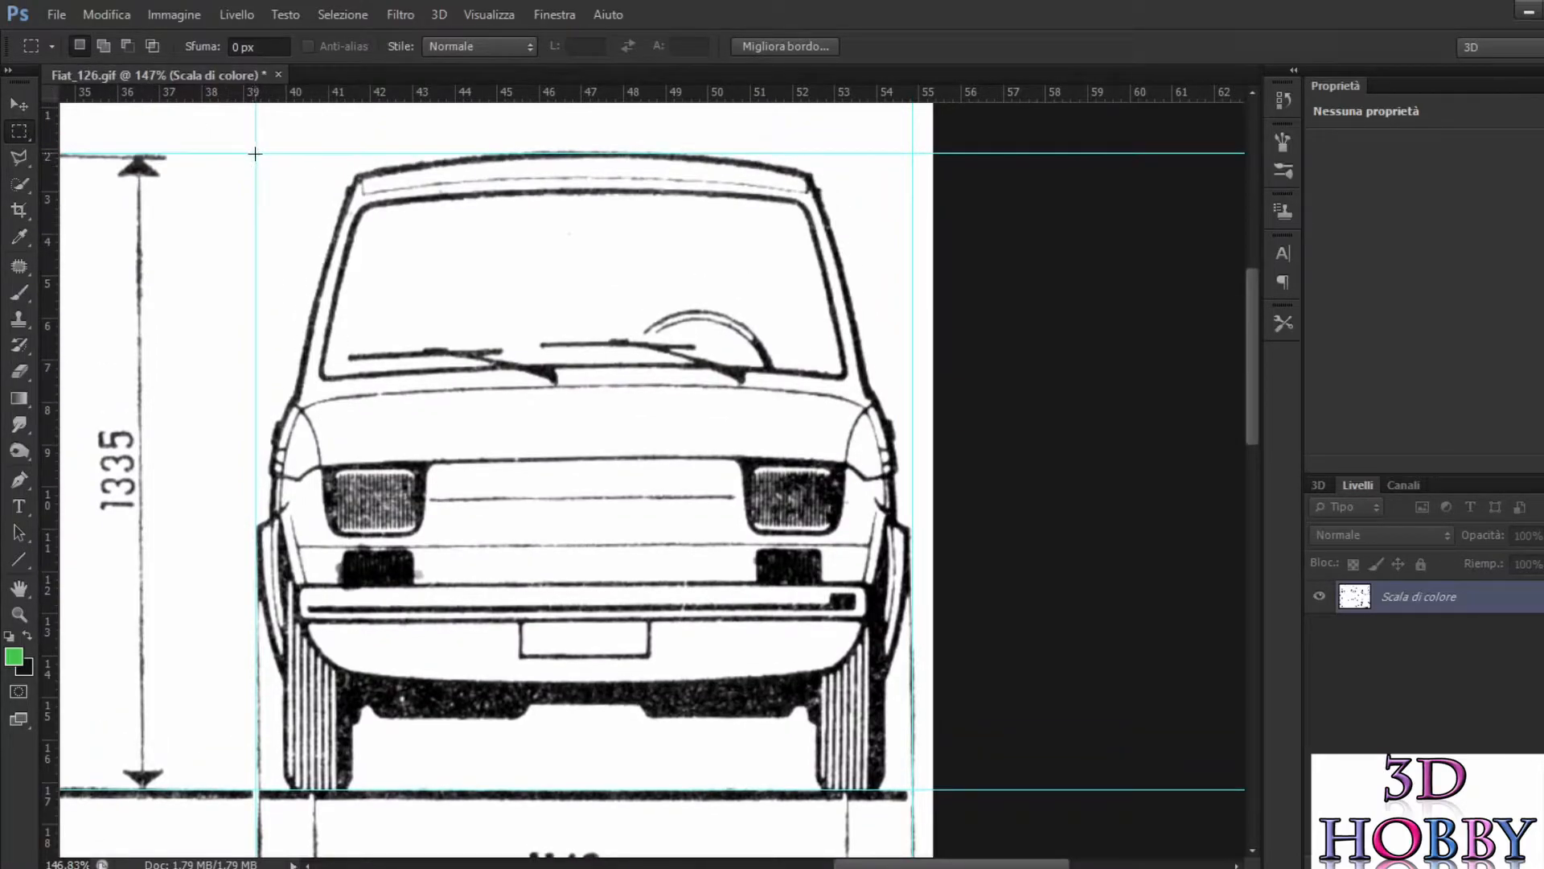
pyautogui.press('alt')
pyautogui.click(75, 43)
pyautogui.moveTo(255, 152); pyautogui.dragTo(913, 789)
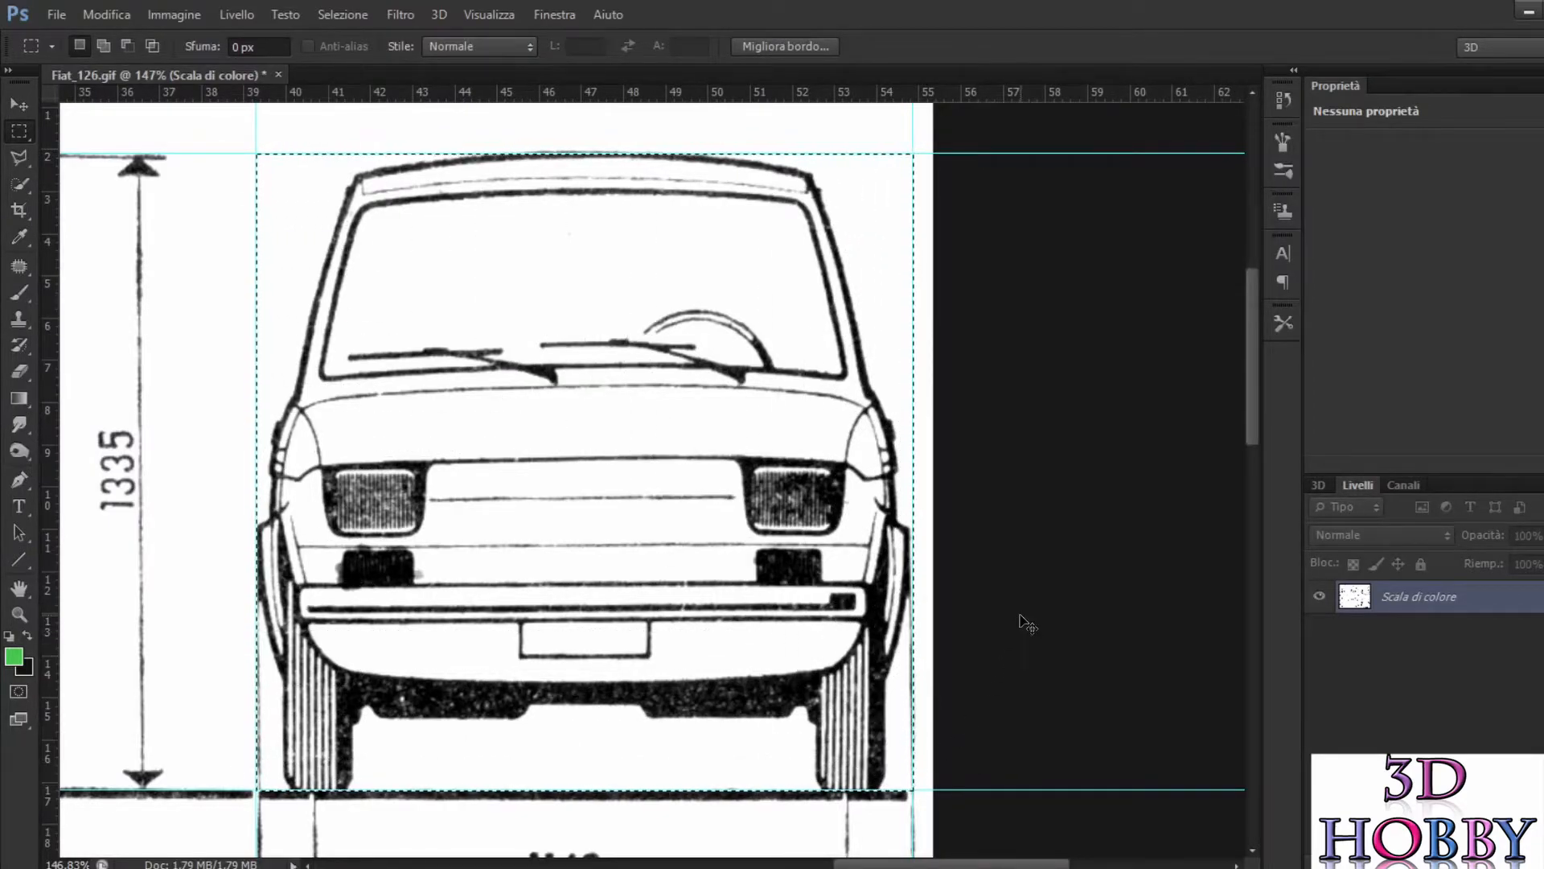
pyautogui.click(51, 11)
pyautogui.click(65, 45)
pyautogui.press('Return')
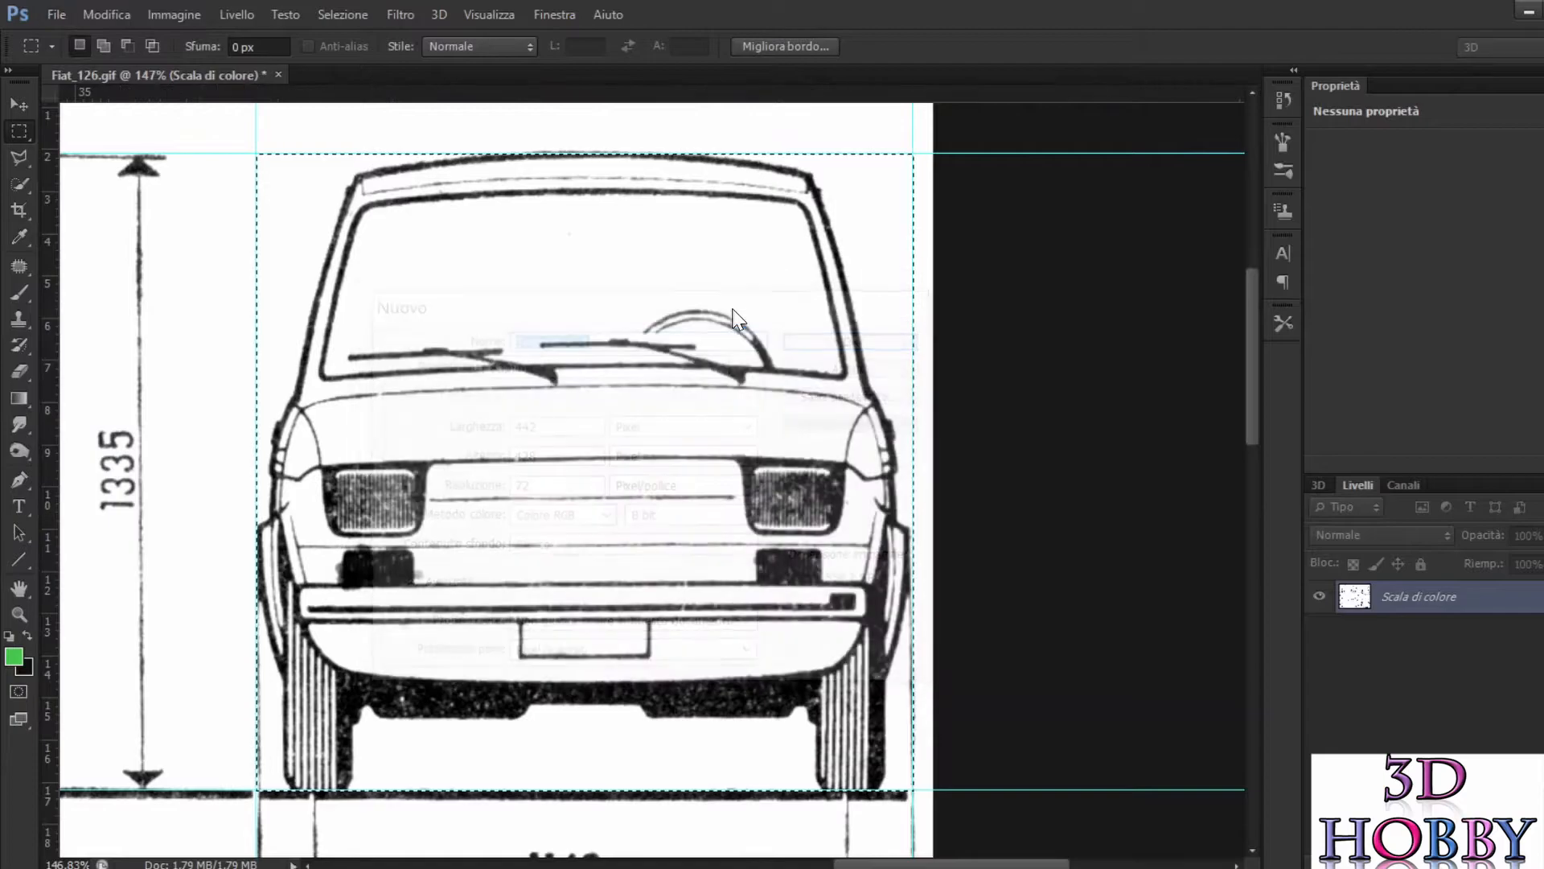
pyautogui.hotkey('ctrl', 'v')
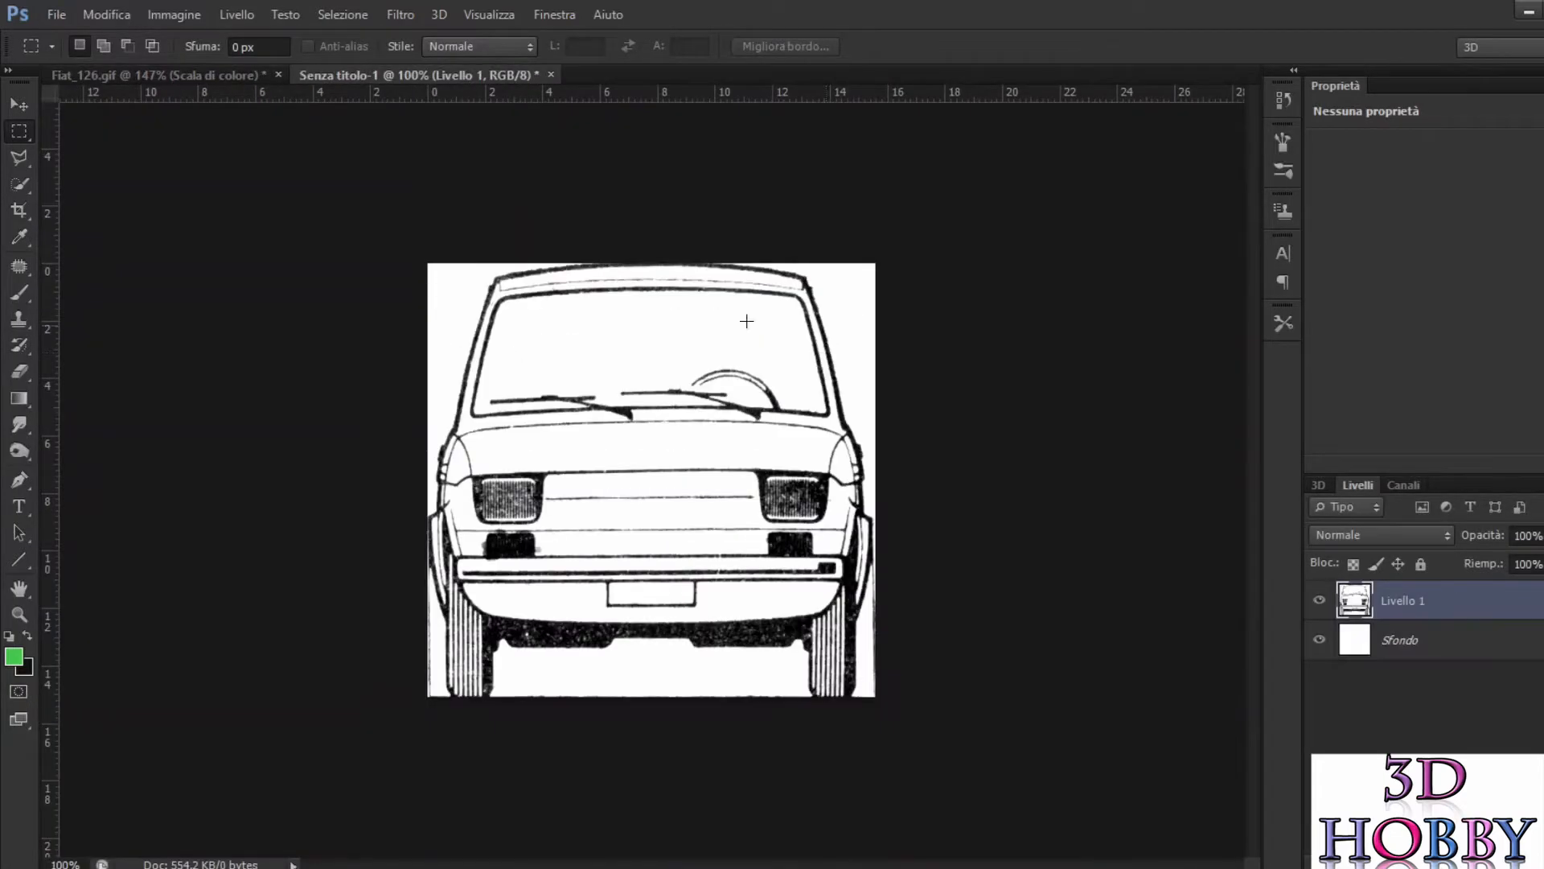
# Step: Open the web export for the front view, cancel it, and close the untitled document without saving
pyautogui.click(55, 20)
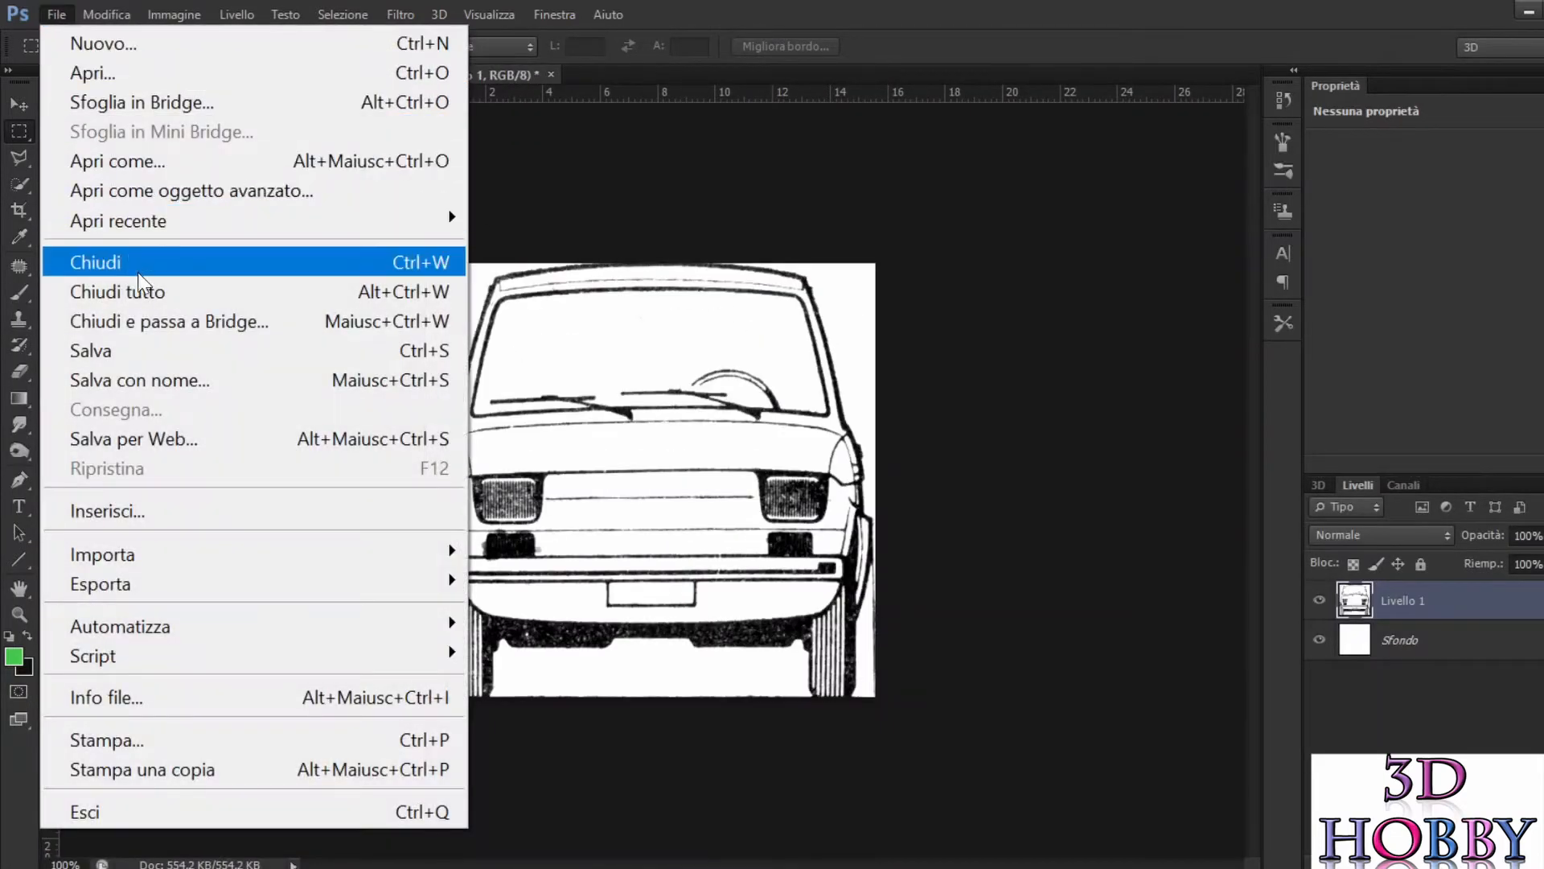
pyautogui.click(193, 439)
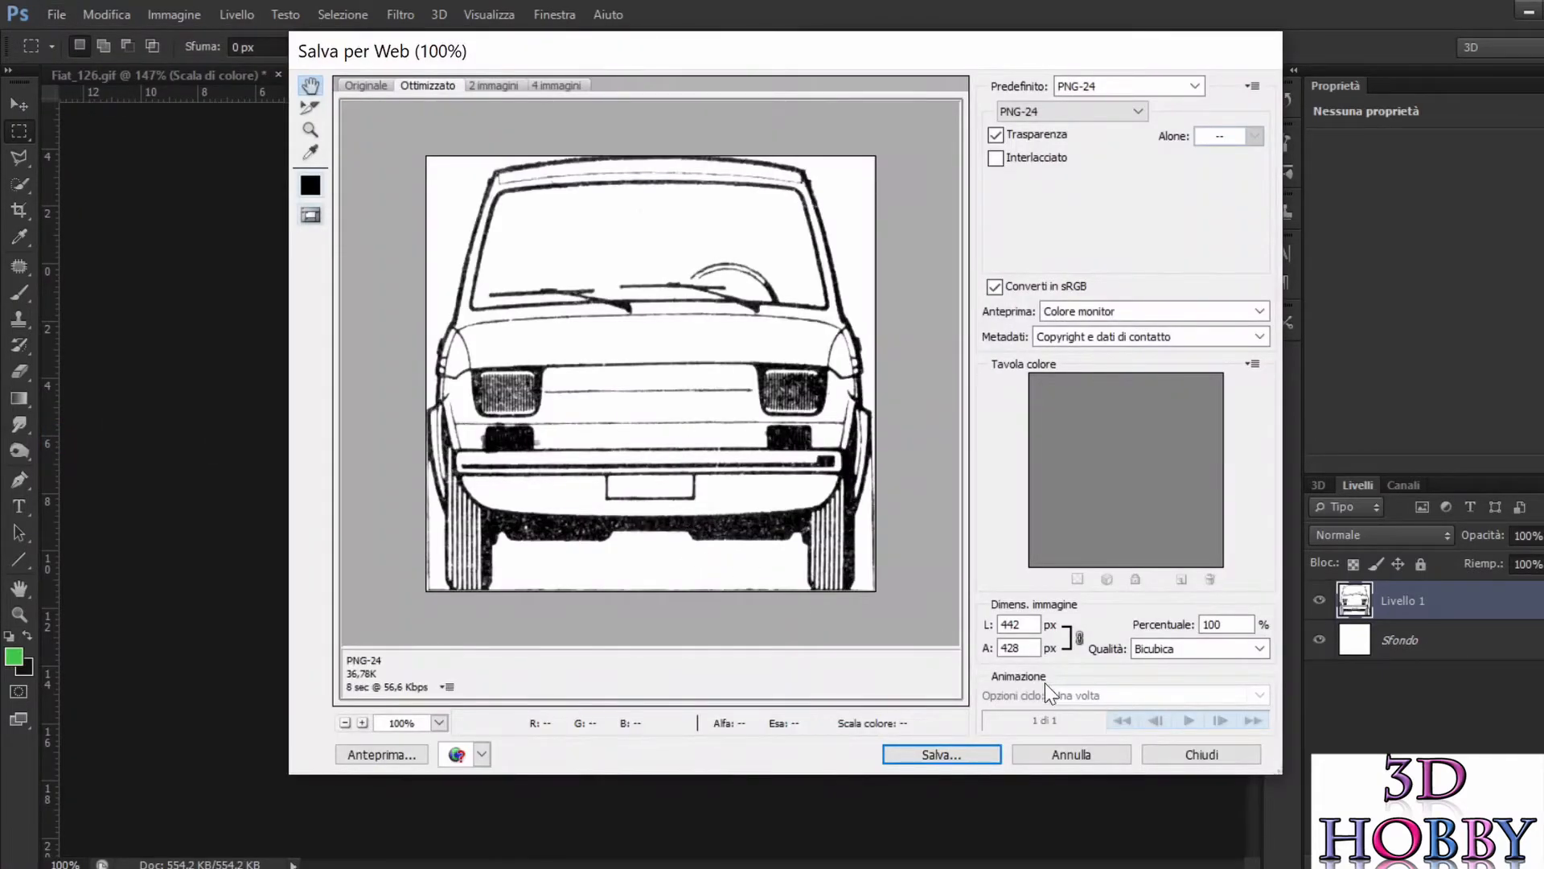
pyautogui.click(1105, 756)
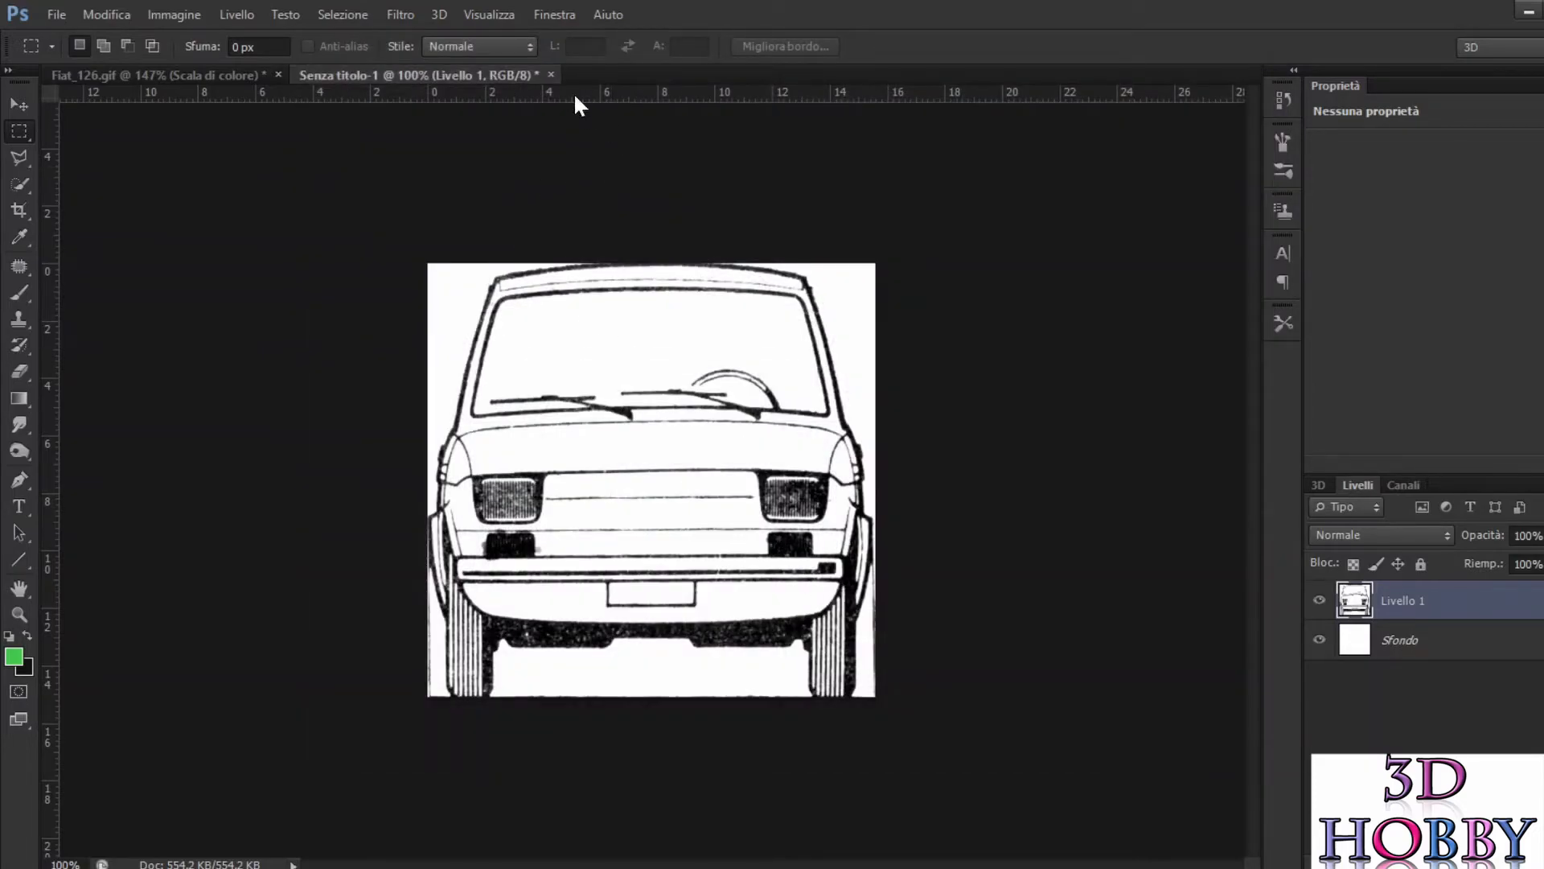
pyautogui.click(551, 75)
pyautogui.click(919, 349)
# Step: Move the vertical guide on the right of the front view inward to the outermost edge of the fender
pyautogui.scroll(5, 928, 536)
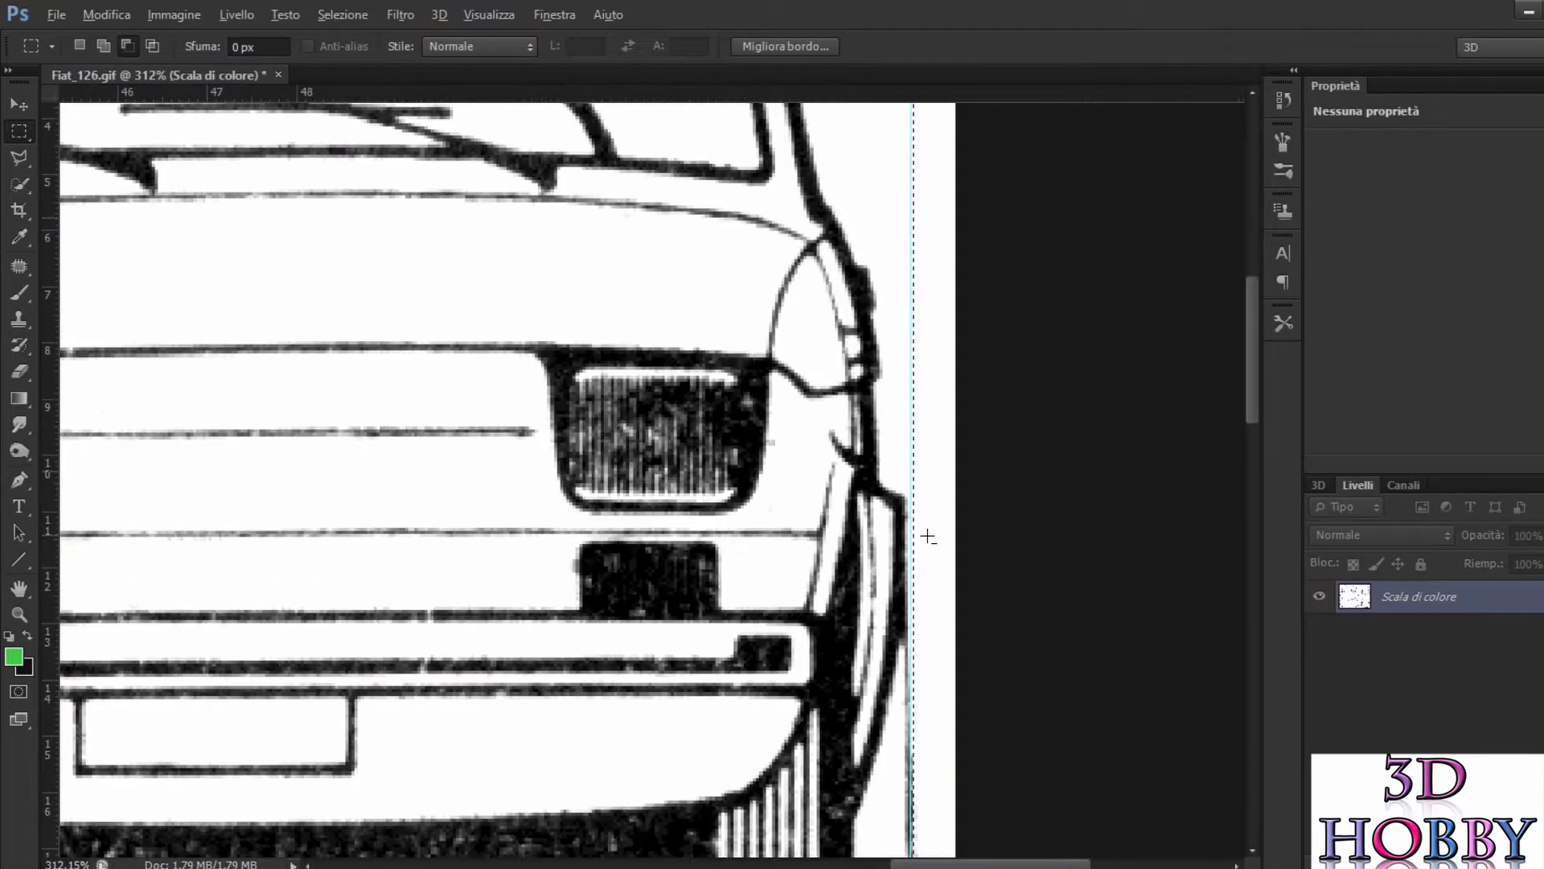
pyautogui.scroll(1, 928, 535)
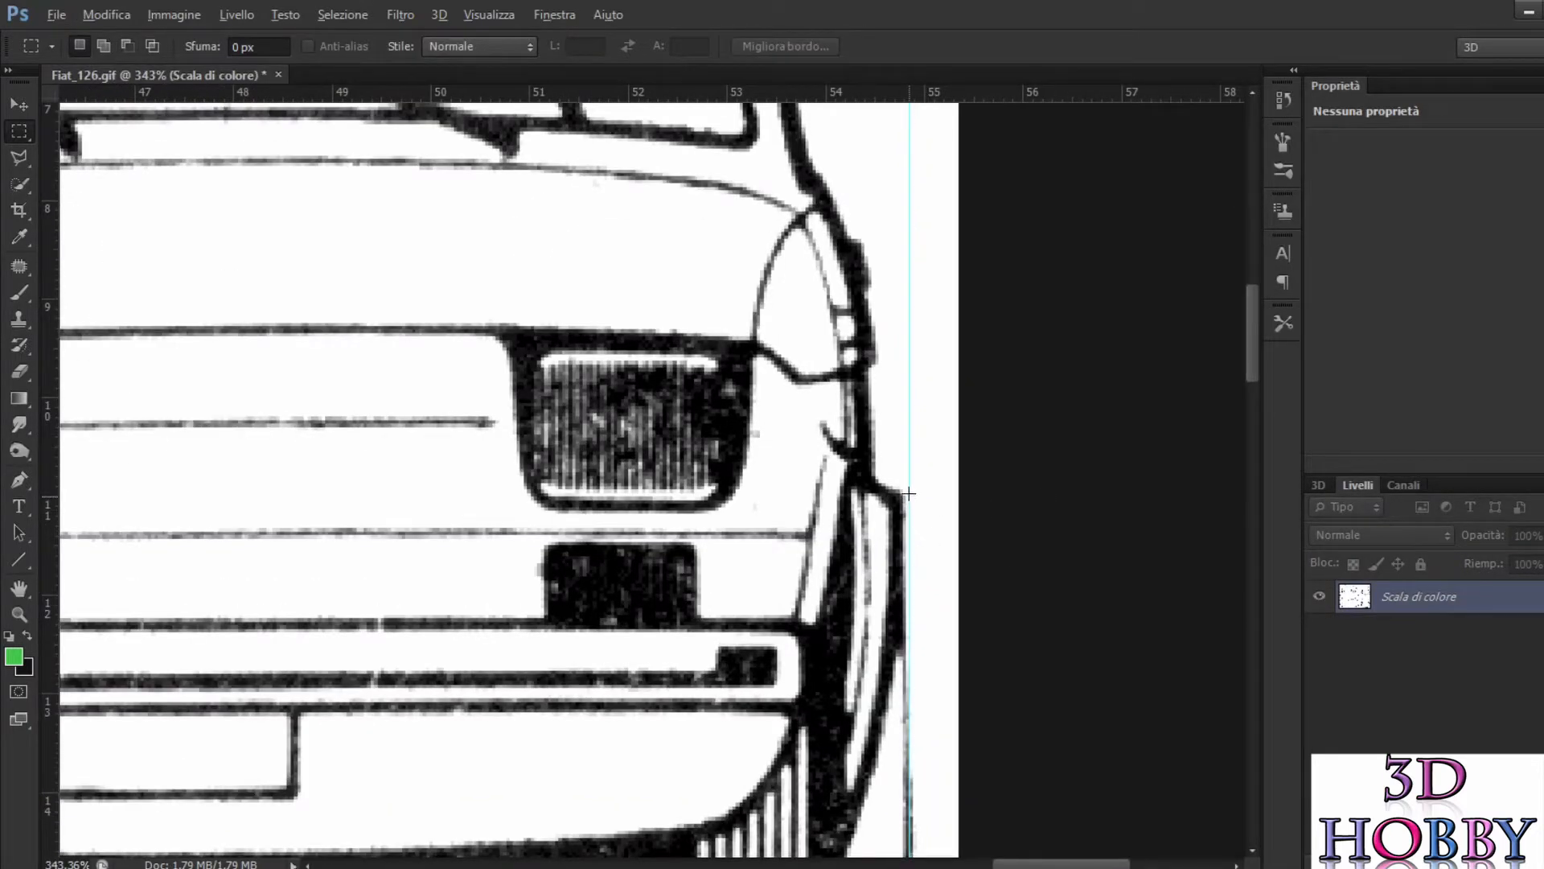
pyautogui.scroll(3, 911, 454)
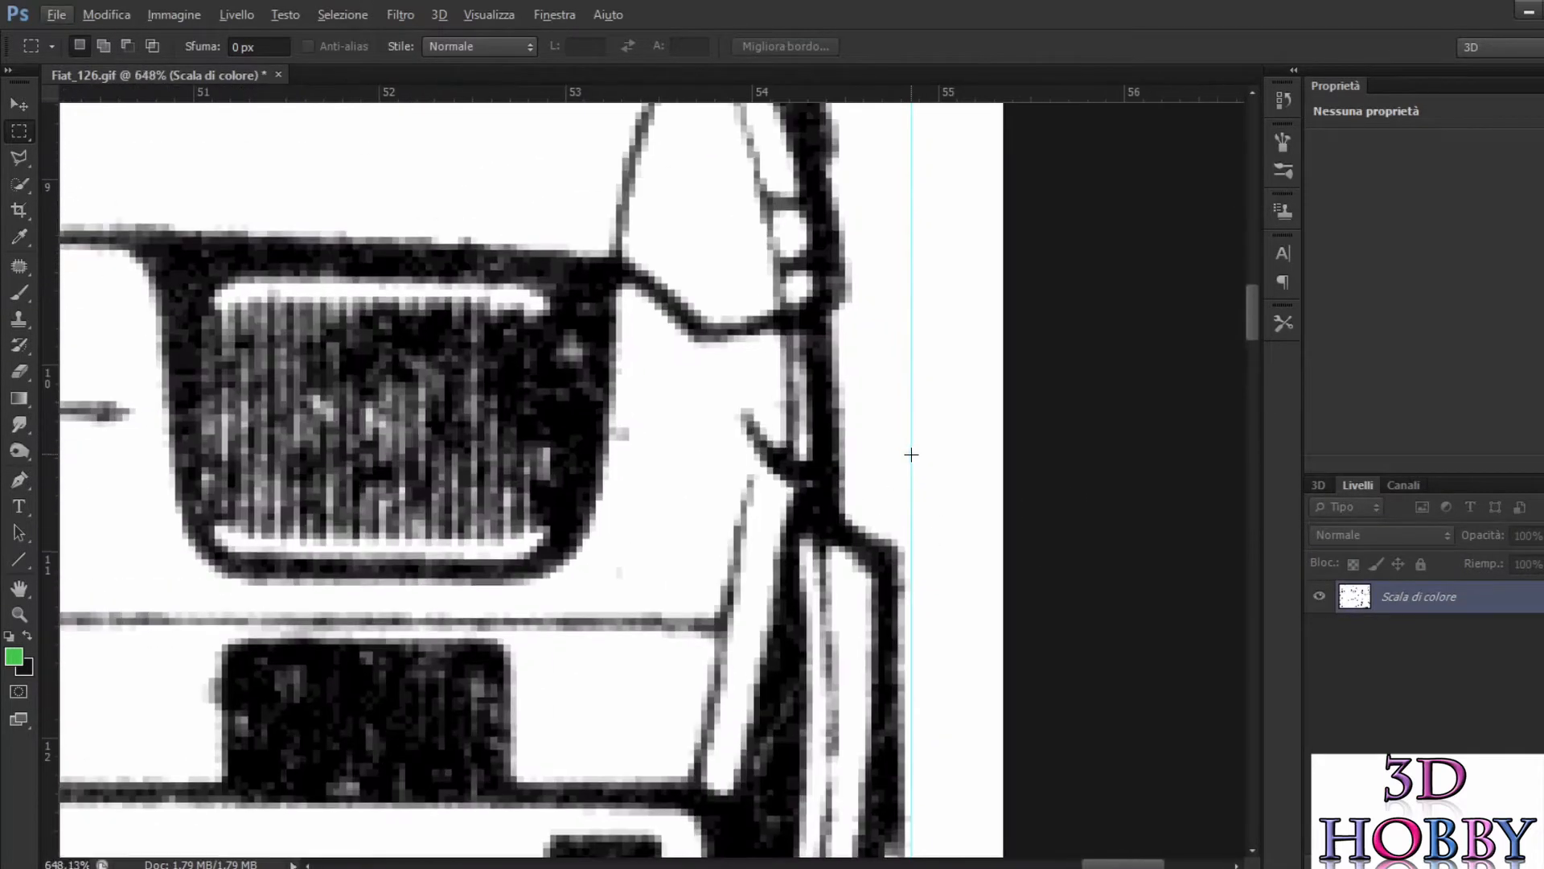
pyautogui.moveTo(910, 457); pyautogui.dragTo(904, 481)
# Step: Move the vertical guide on the left inward to the outermost left edge of the car in the rear view
pyautogui.scroll(-10, 913, 493)
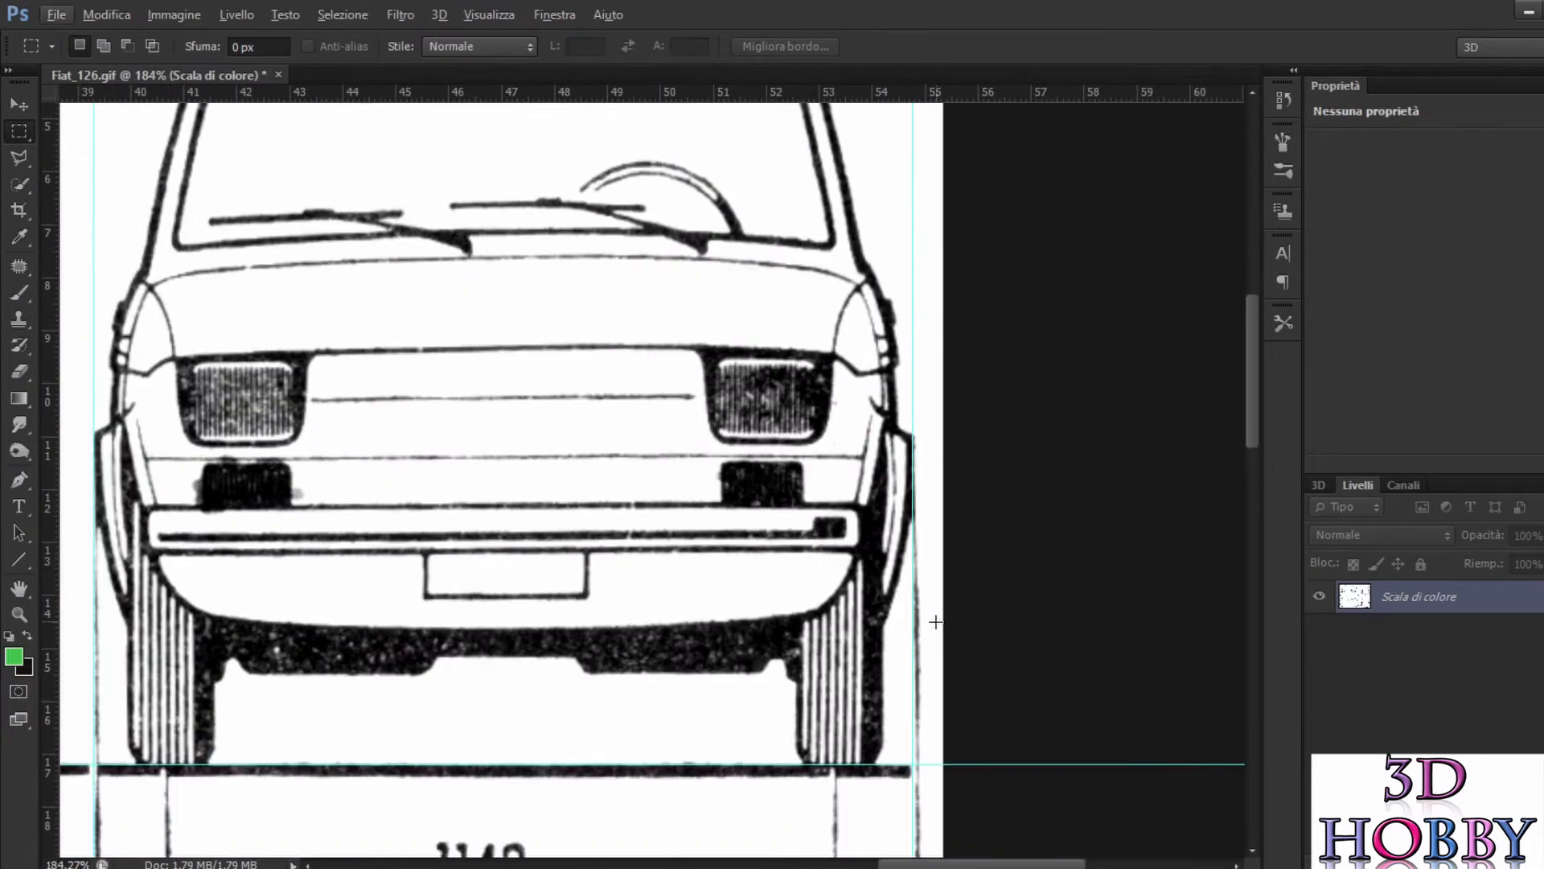
pyautogui.scroll(-10, 936, 620)
pyautogui.scroll(-5, 957, 625)
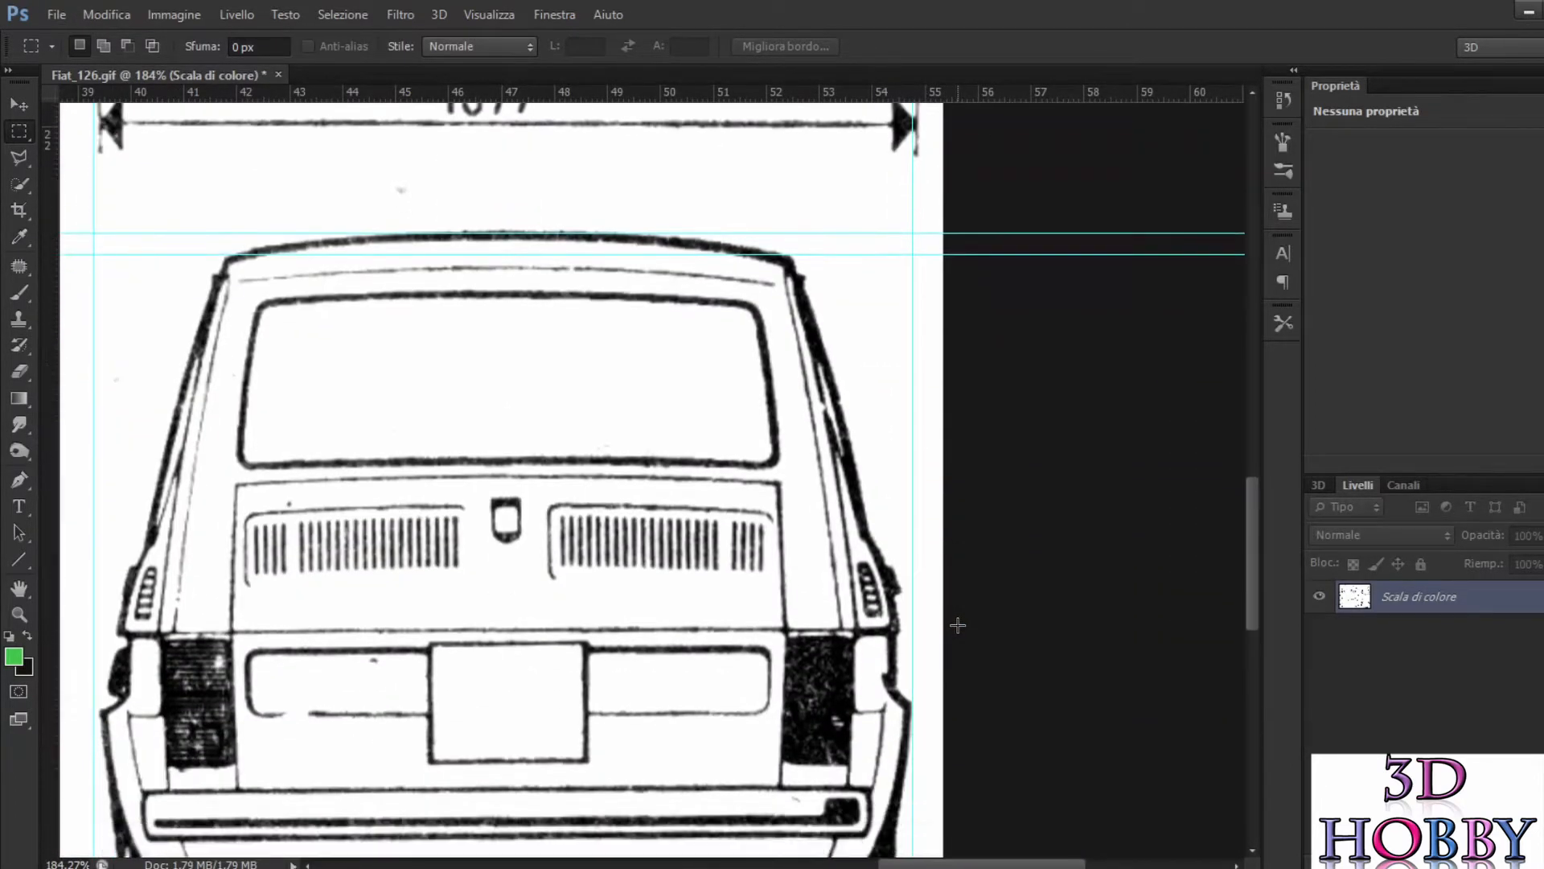
pyautogui.scroll(-1, 955, 620)
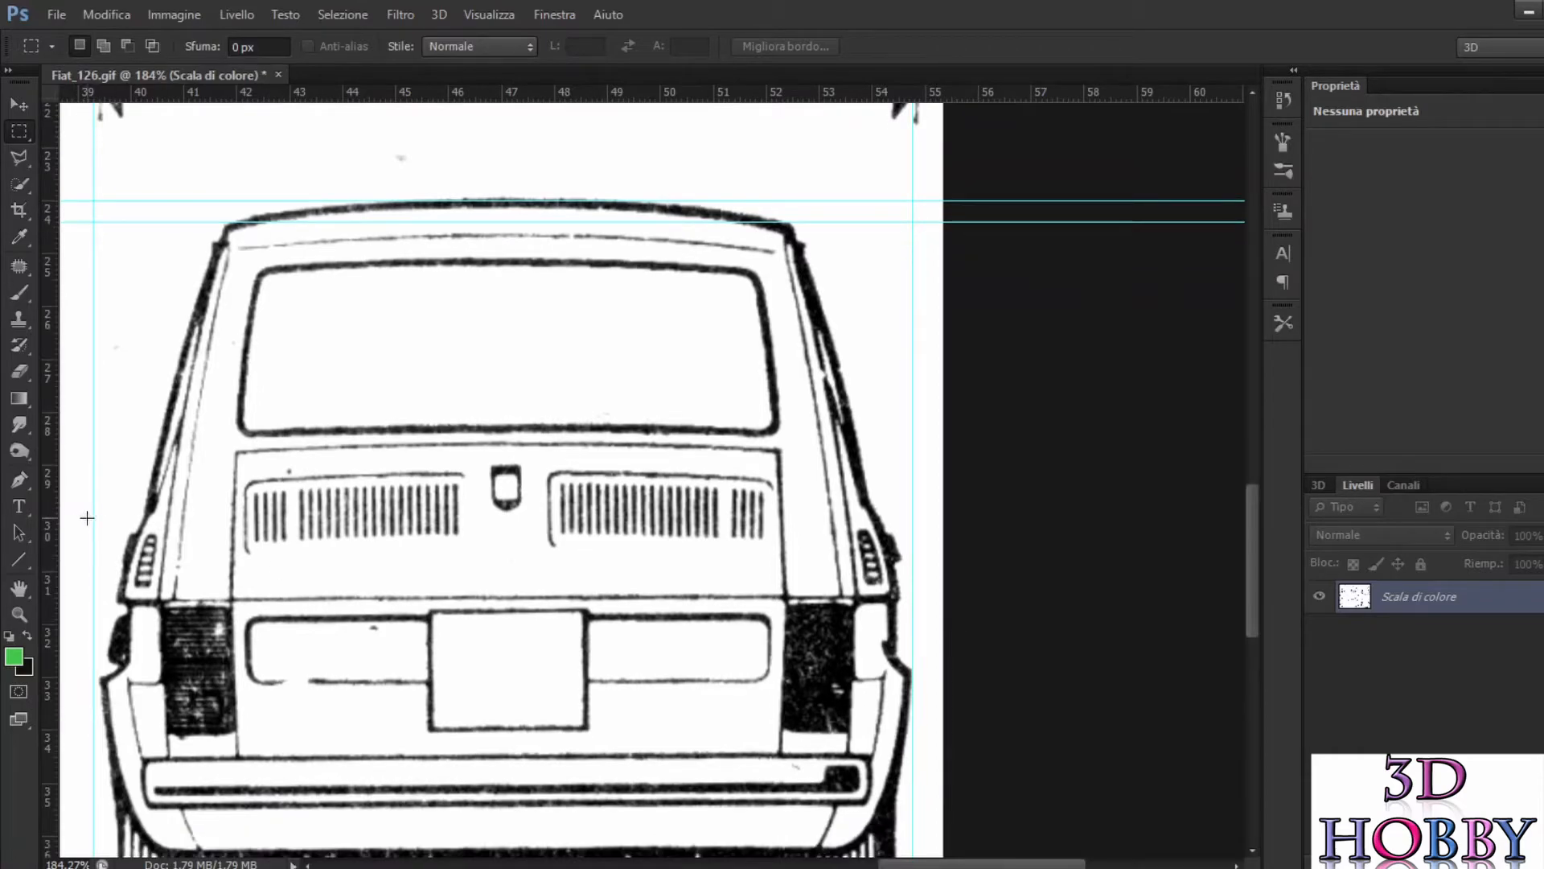
pyautogui.press('alt')
pyautogui.moveTo(94, 517); pyautogui.dragTo(101, 518)
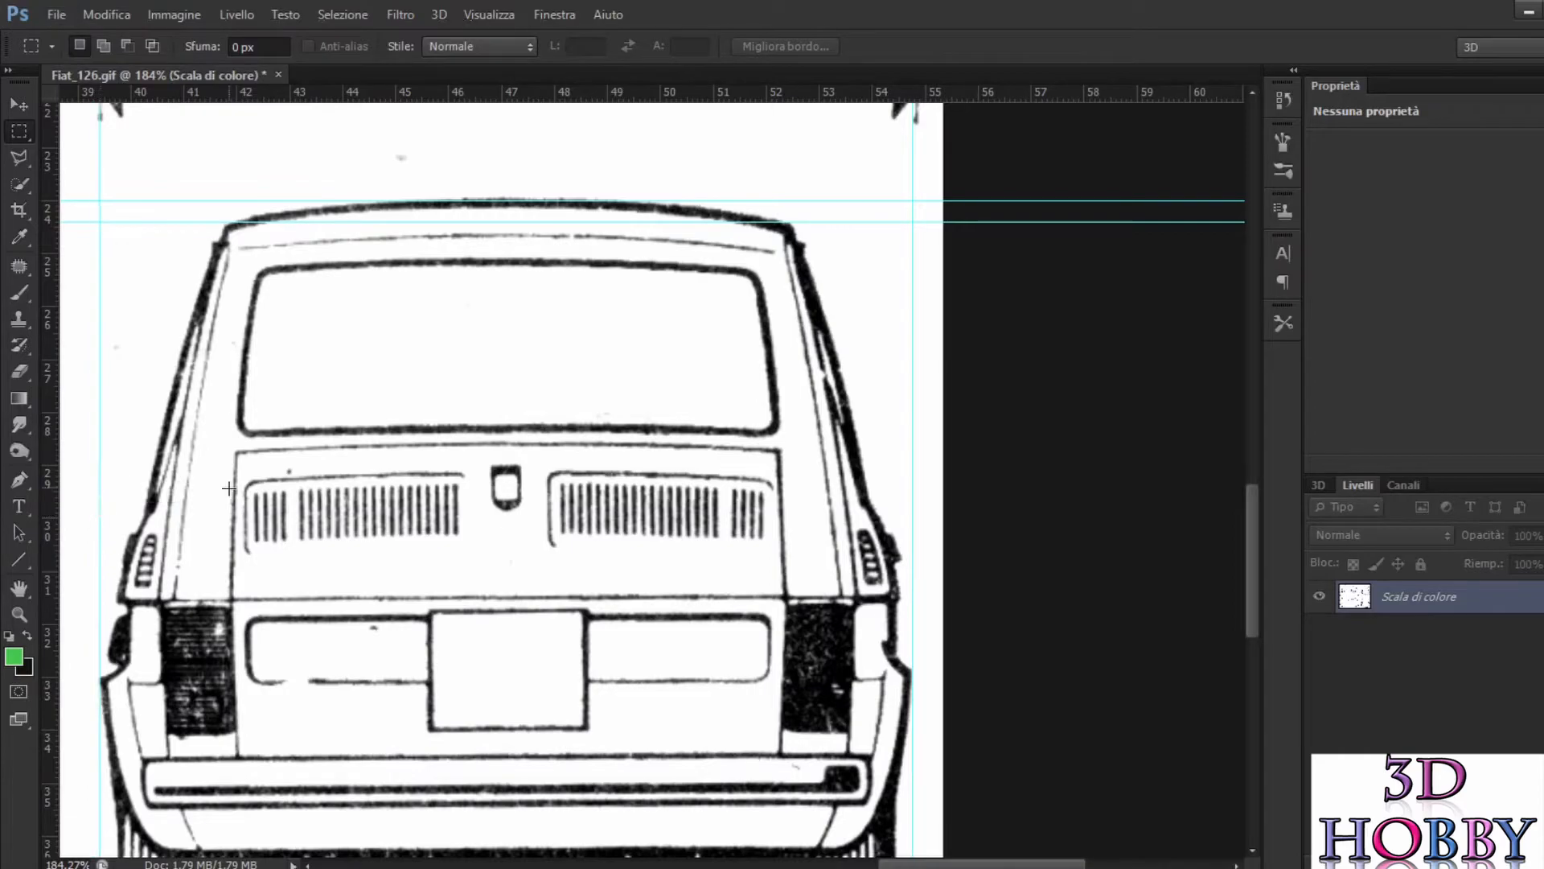
# Step: Select the whole front view with the rectangular marquee, from its upper-left to its lower-right guide intersection
pyautogui.scroll(12, 230, 488)
pyautogui.scroll(8, 322, 407)
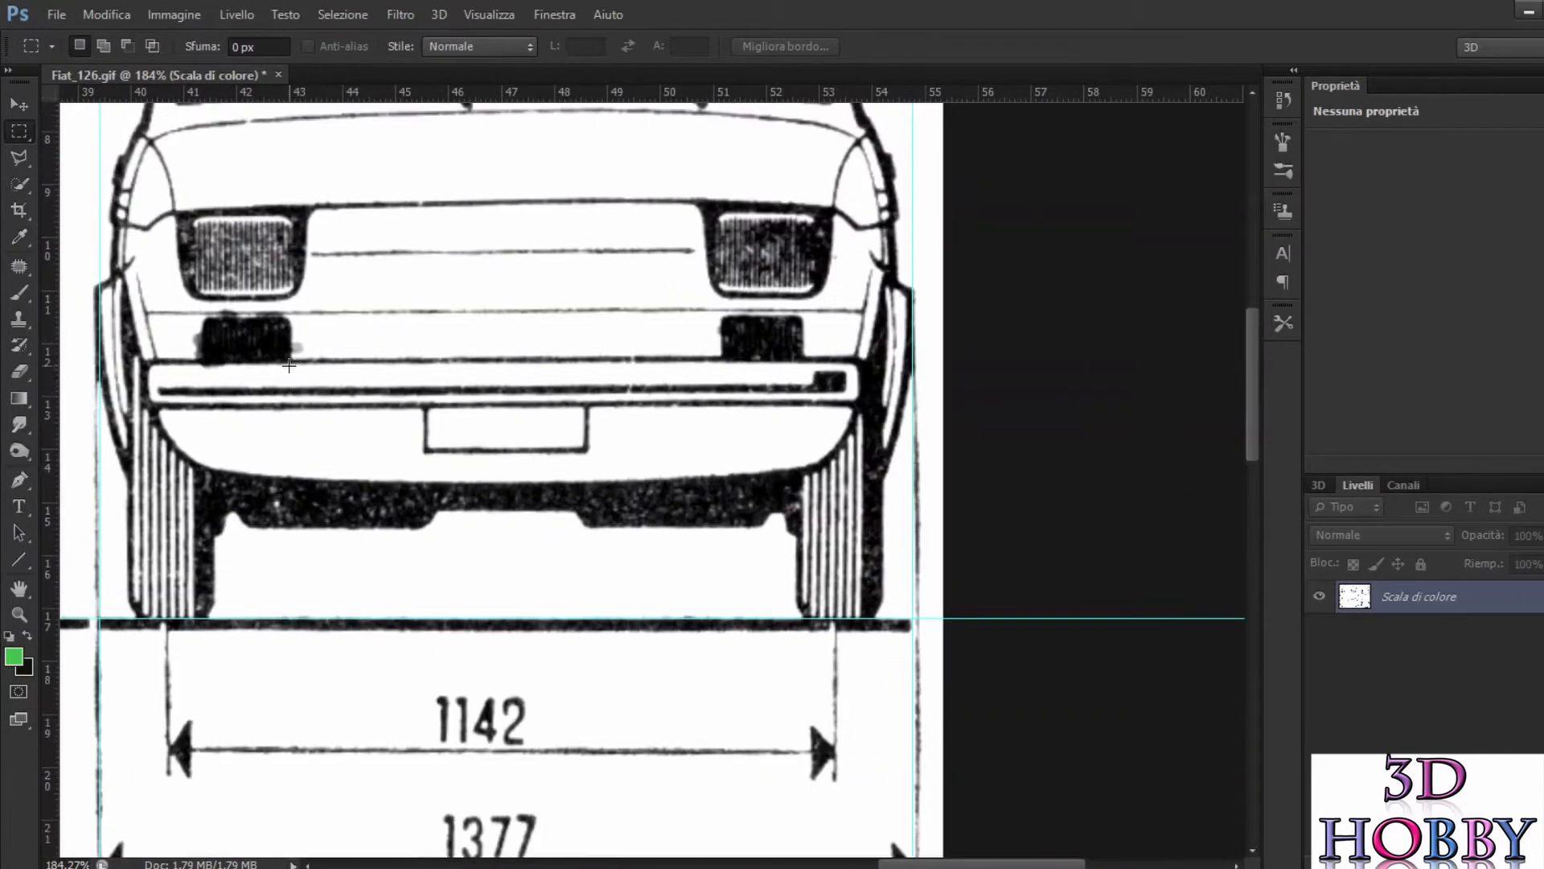
pyautogui.scroll(6, 281, 354)
pyautogui.scroll(-1, 278, 347)
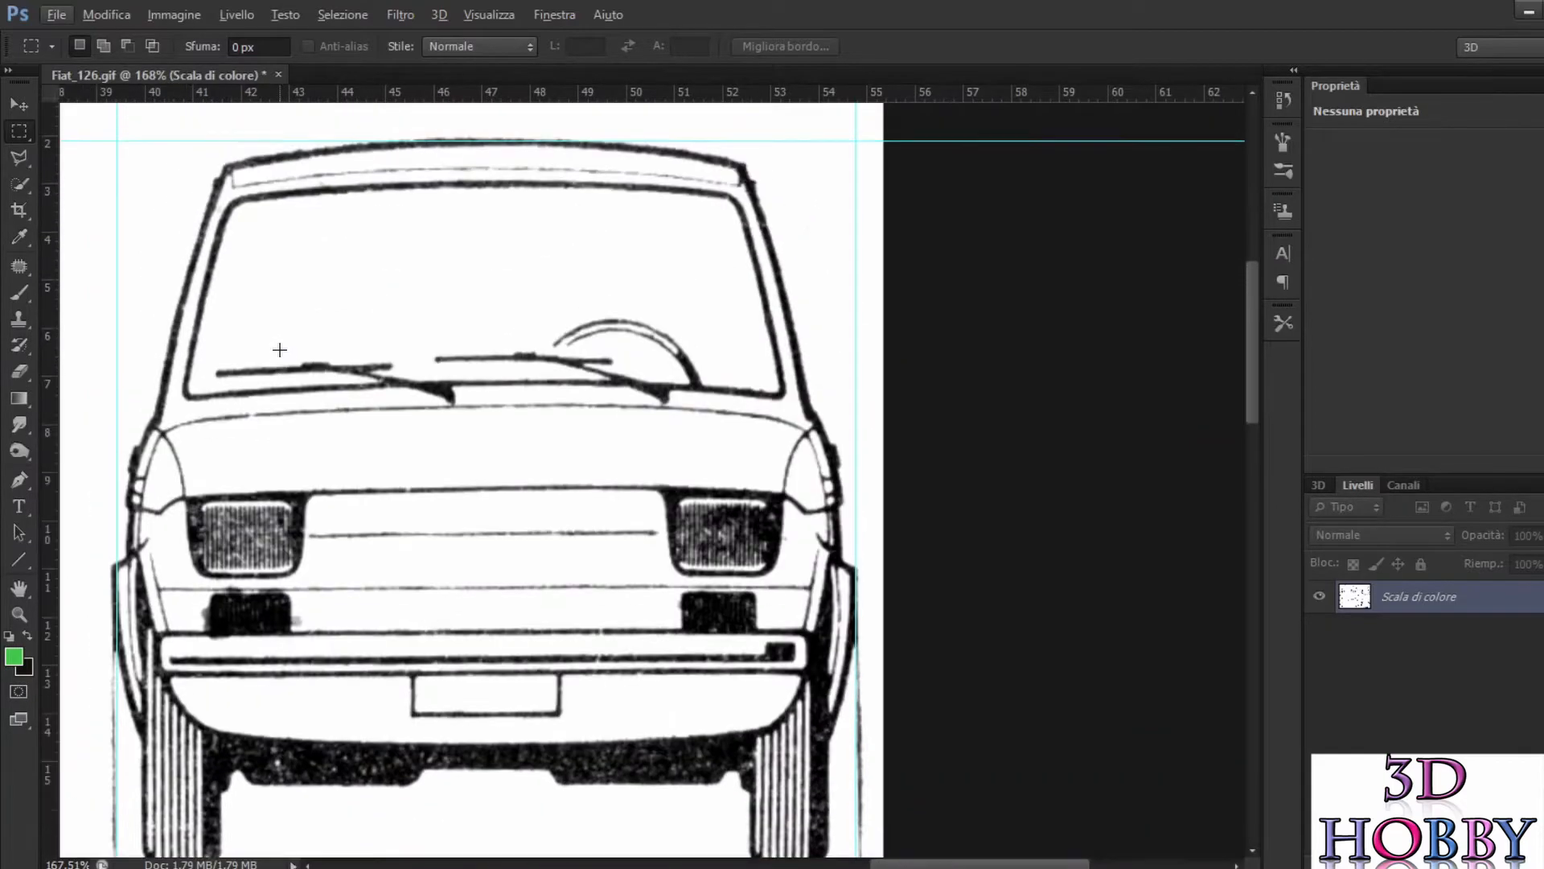
pyautogui.hscroll(-4, 279, 350)
pyautogui.scroll(-1, 202, 260)
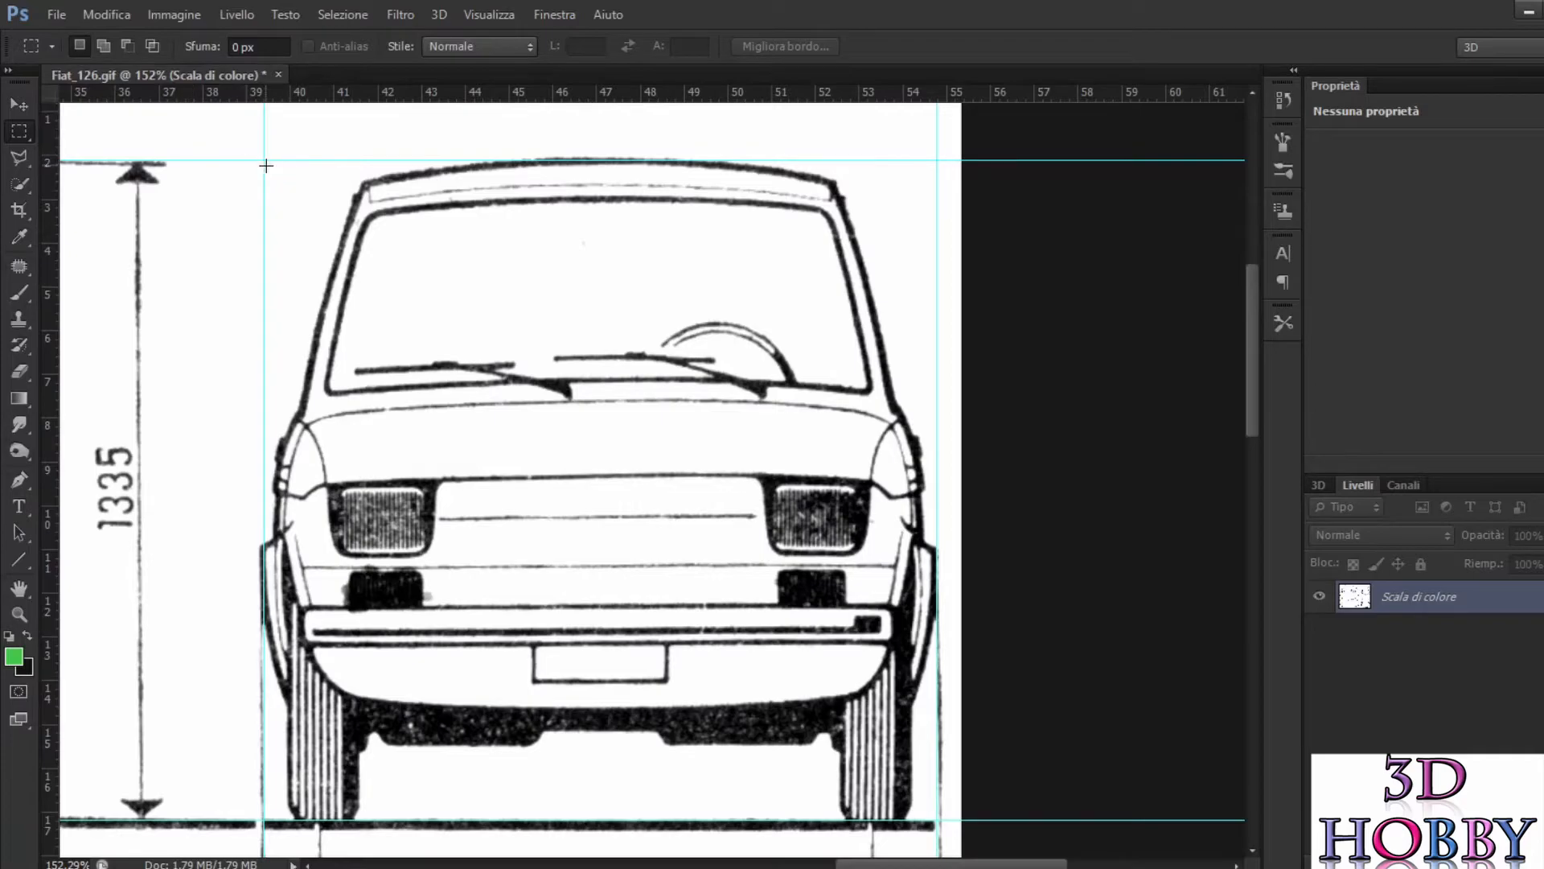
pyautogui.moveTo(265, 160); pyautogui.dragTo(937, 820)
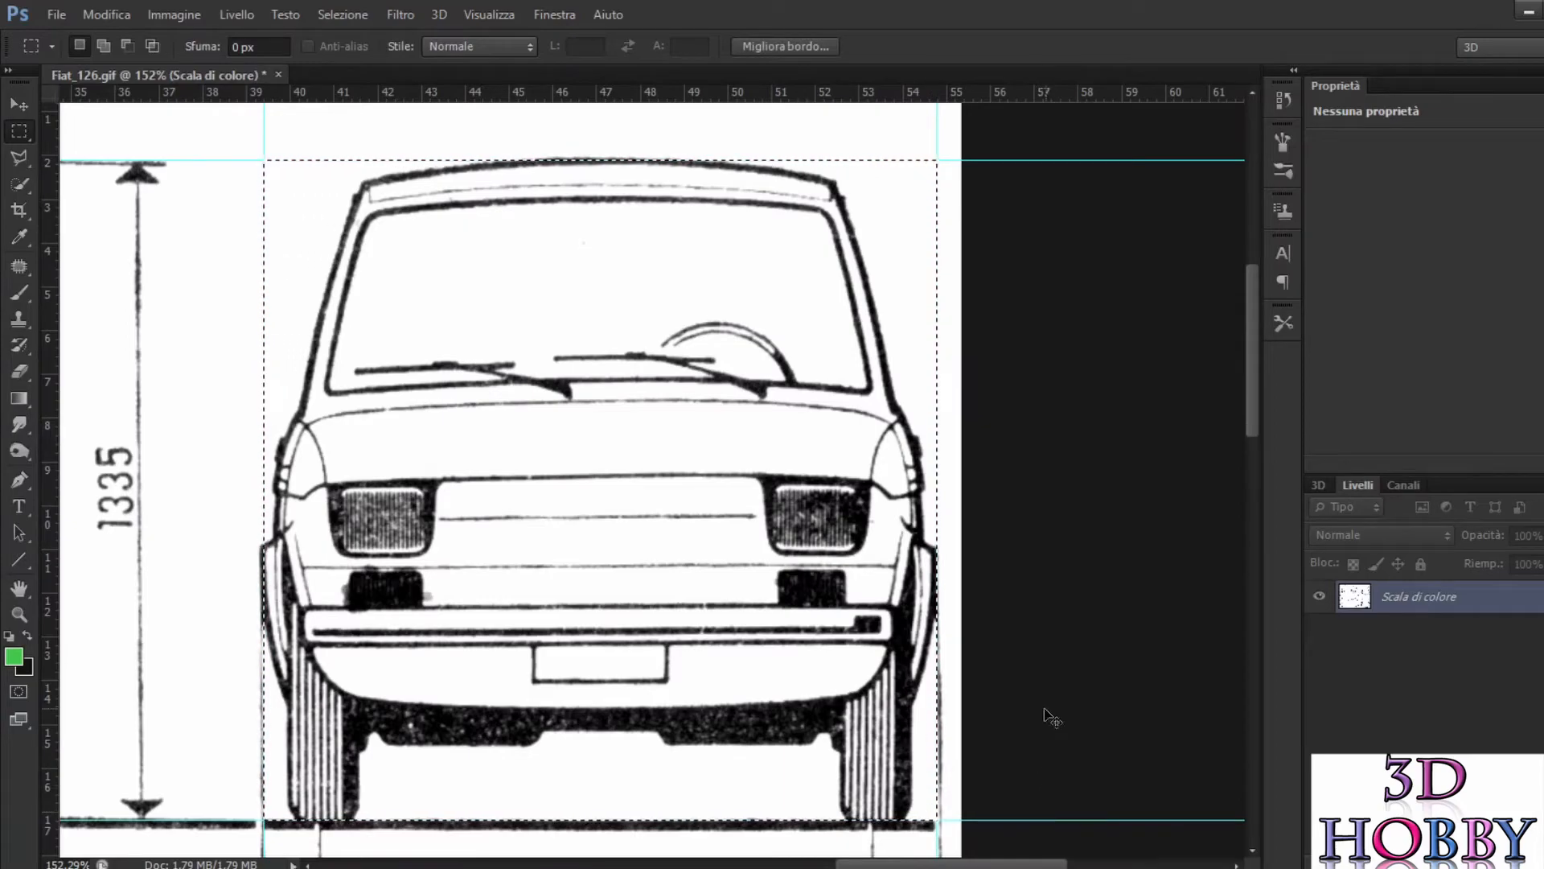
# Step: Copy the selected front view and paste it into a new 436 × 428 pixel document sized from the clipboard
pyautogui.click(54, 12)
pyautogui.click(66, 45)
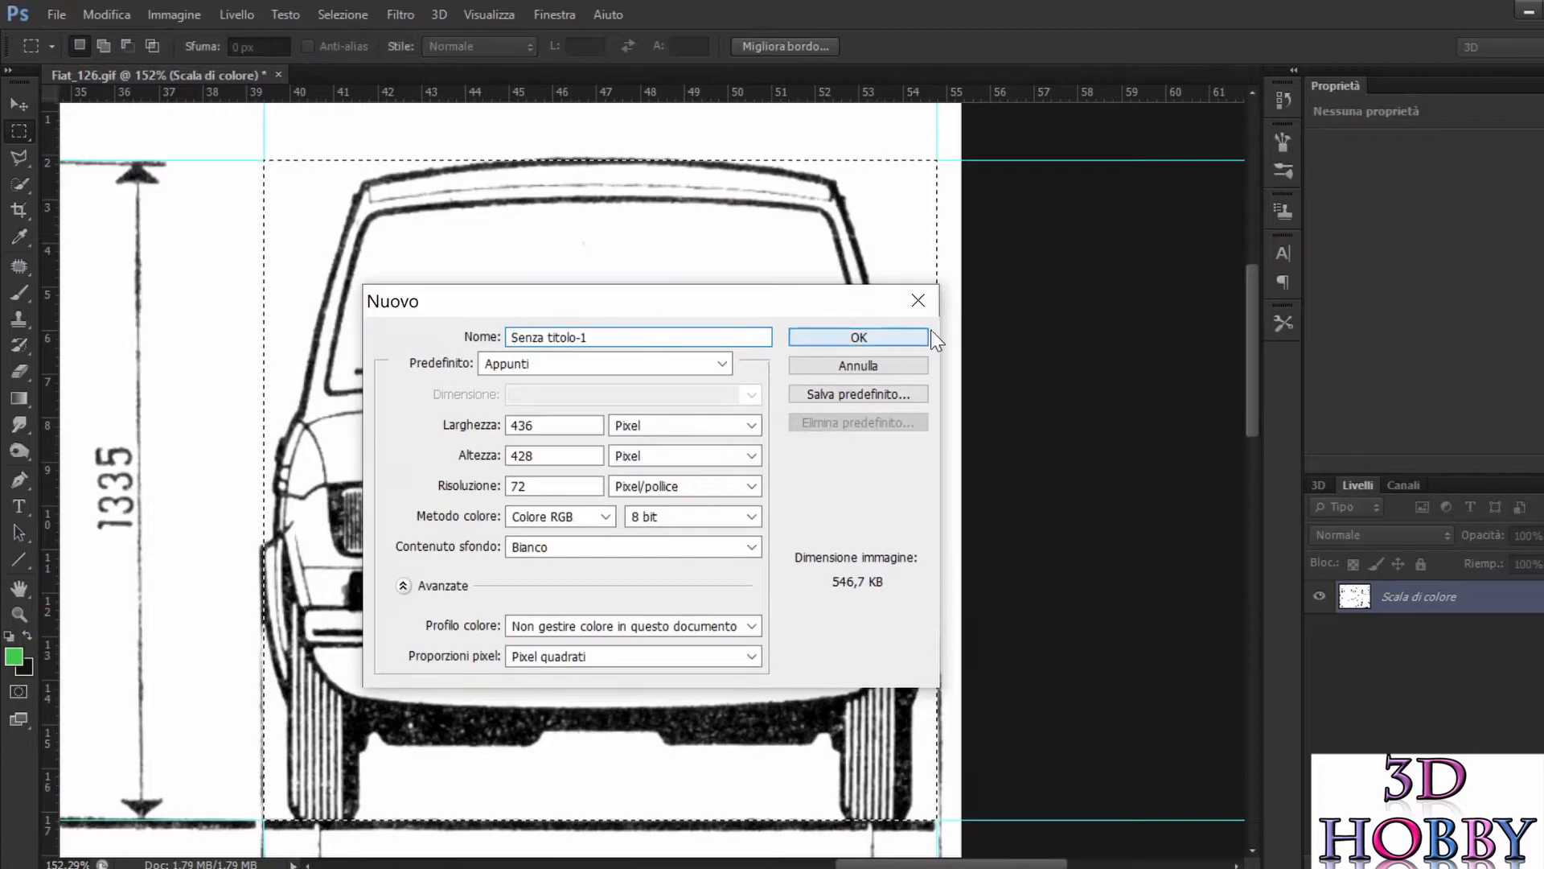
pyautogui.click(925, 337)
pyautogui.hotkey('ctrl', 'v')
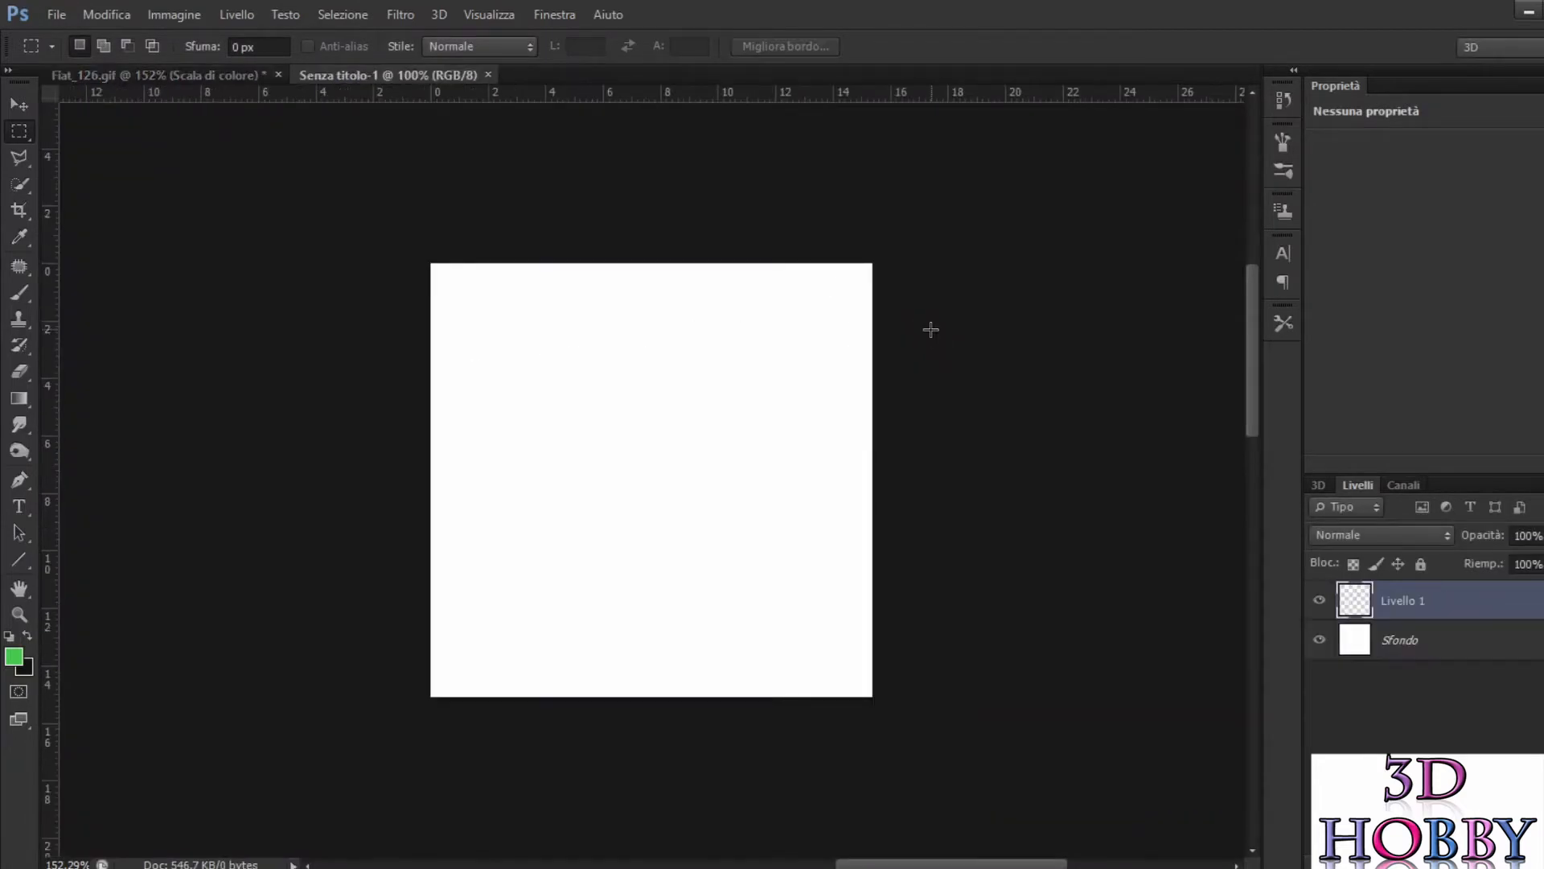
# Step: Export the front view for web as a PNG-24 named front in the 126 folder, and close its temporary document without saving
pyautogui.click(57, 16)
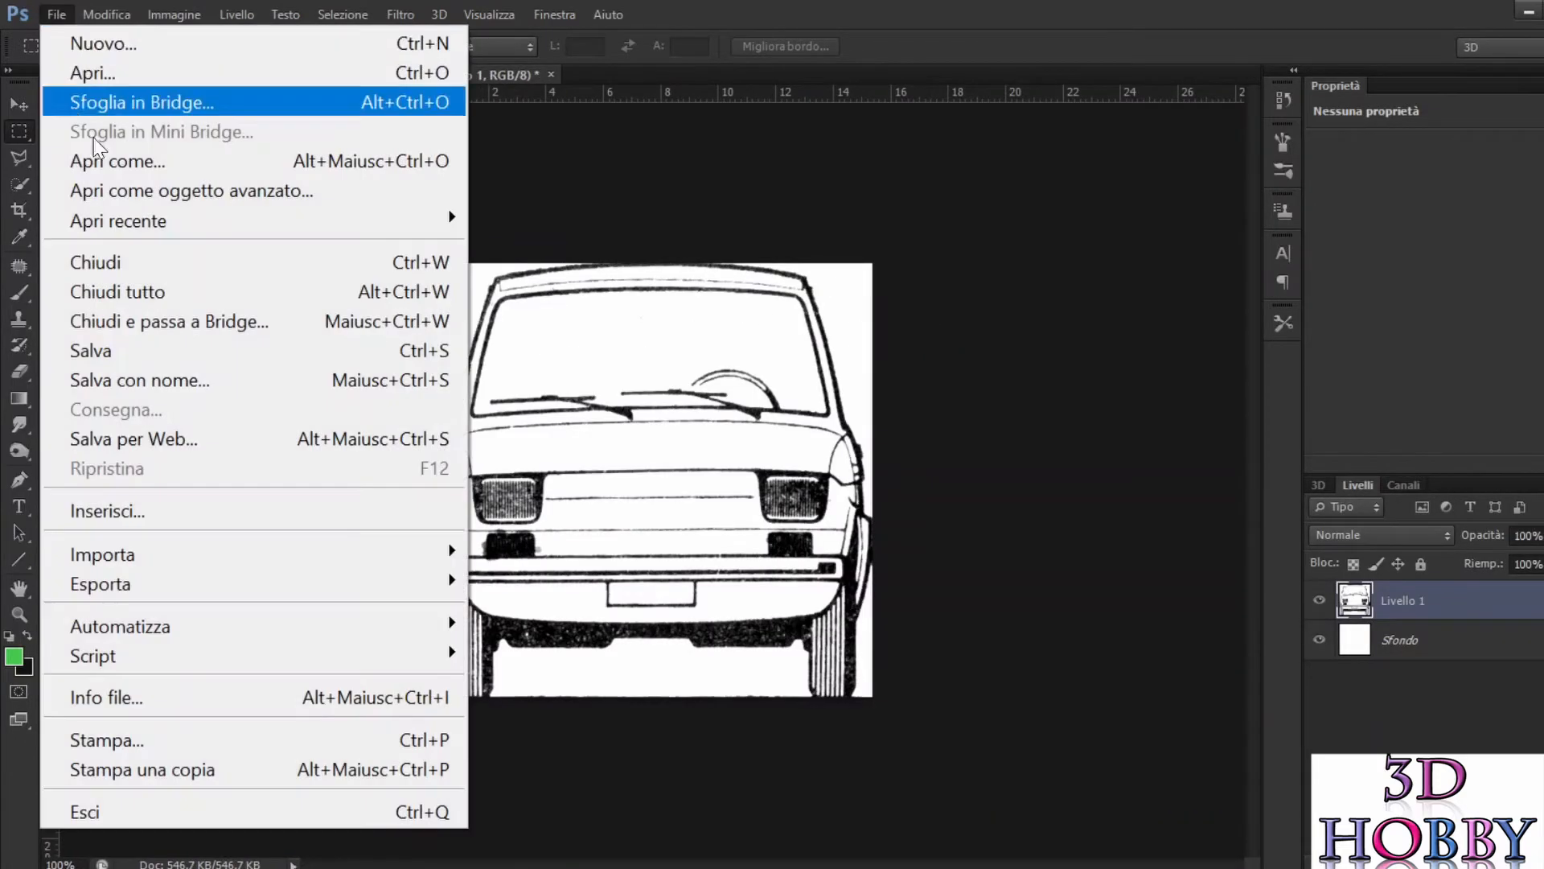
pyautogui.click(201, 438)
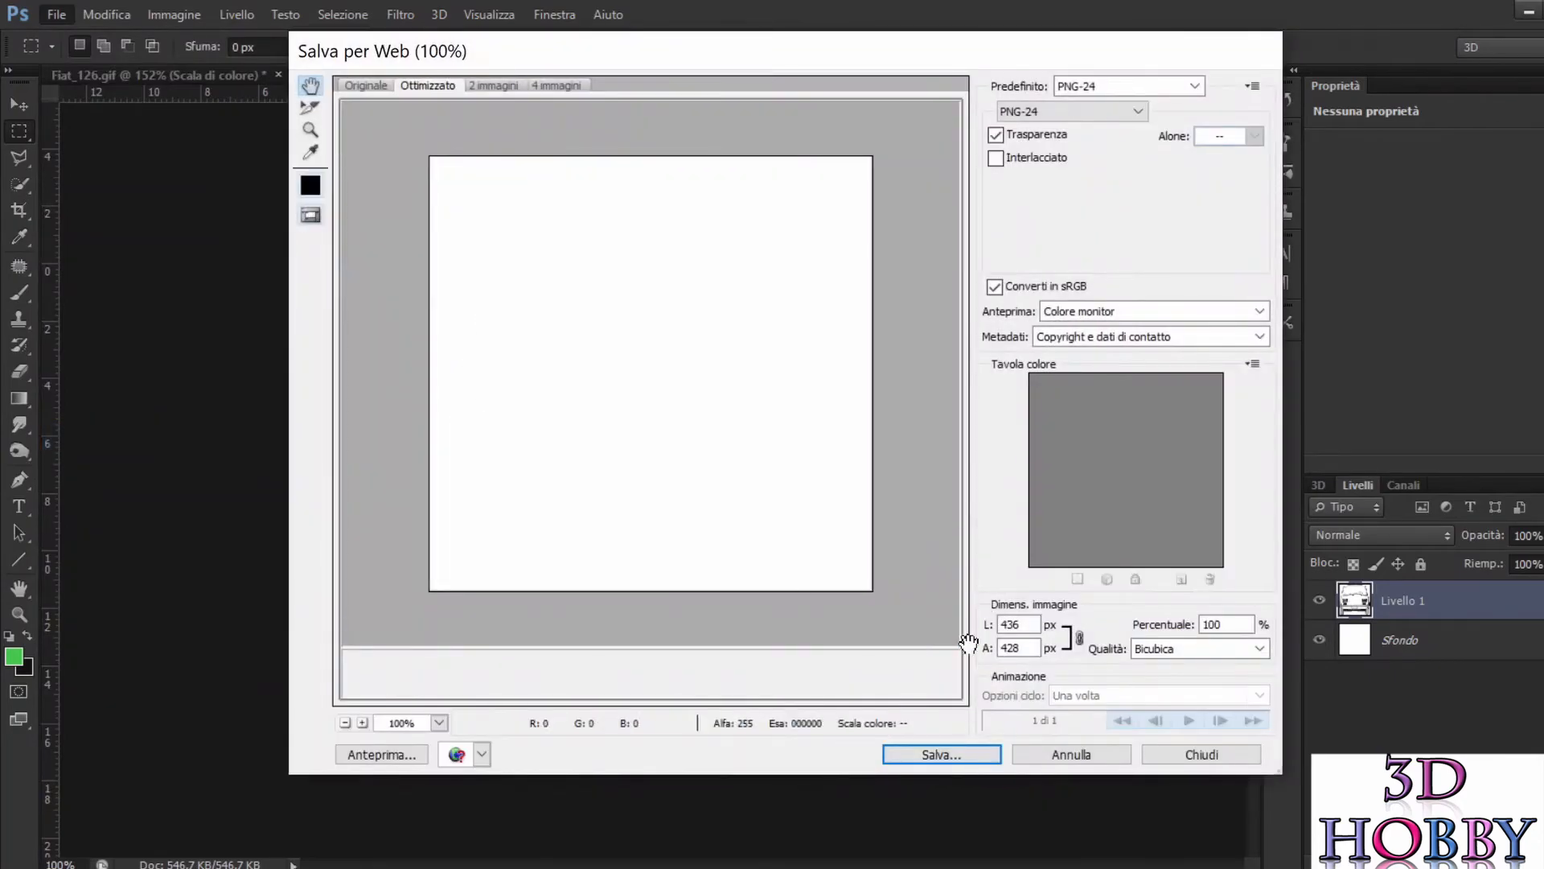
pyautogui.click(942, 753)
pyautogui.write('f')
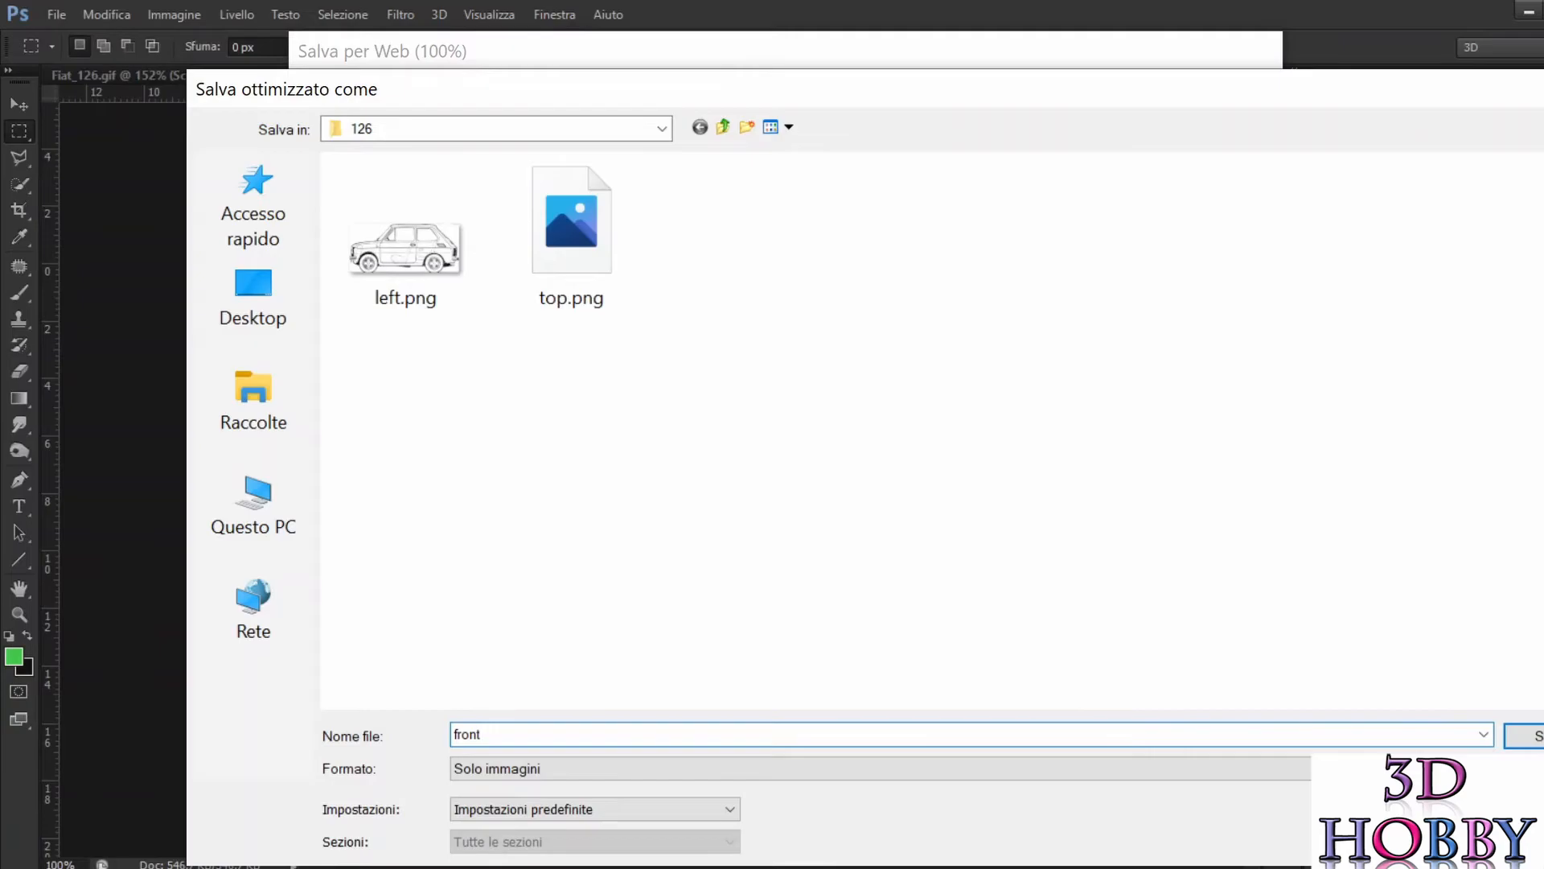
pyautogui.write('ront')
pyautogui.click(1532, 736)
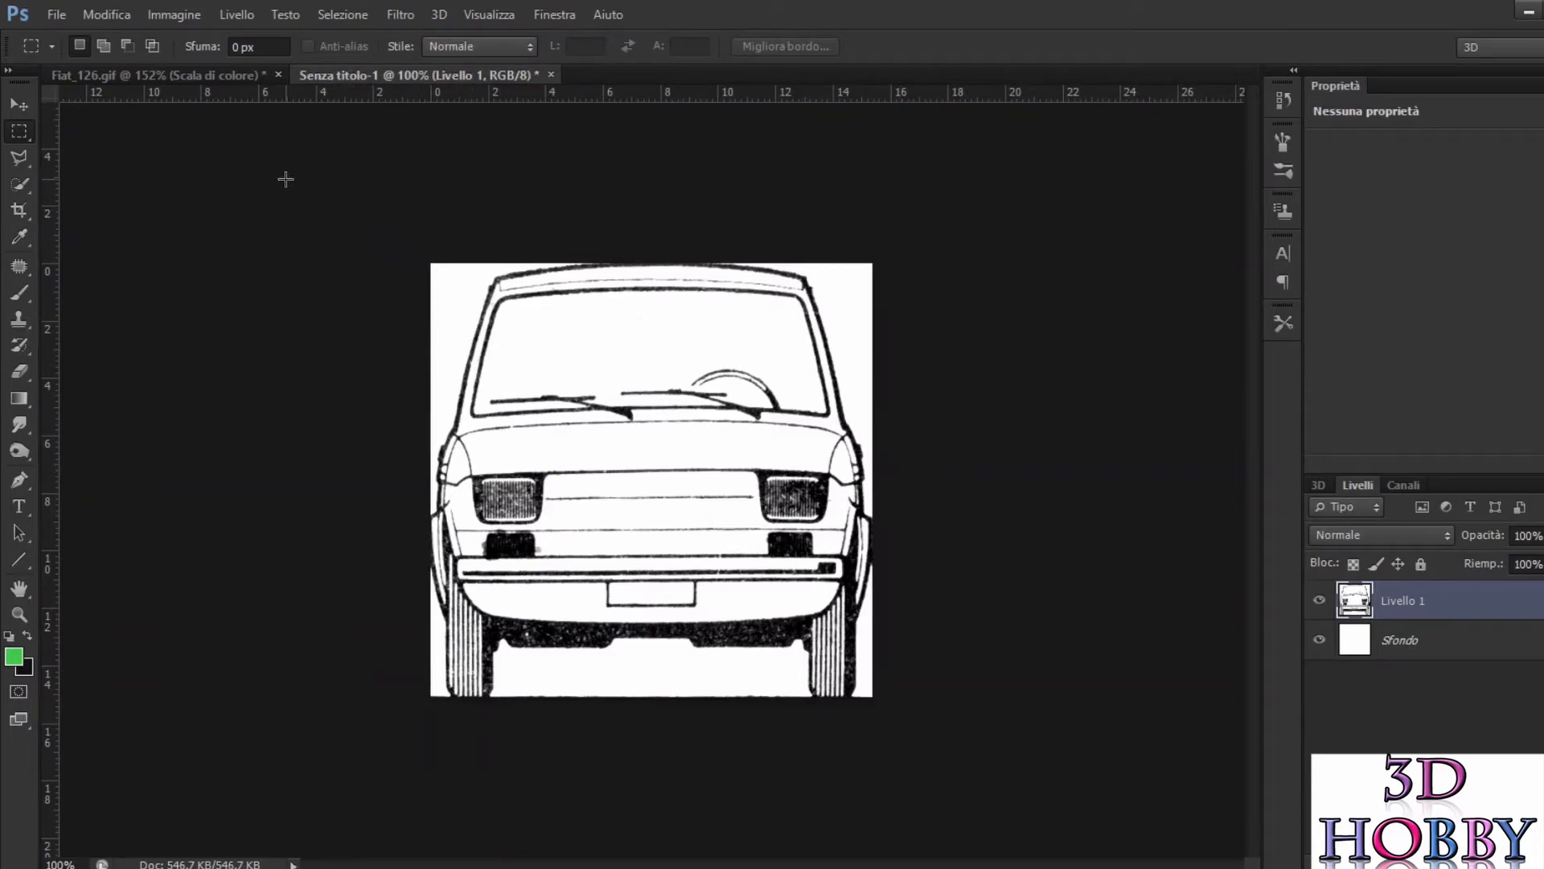
pyautogui.click(550, 74)
pyautogui.click(822, 348)
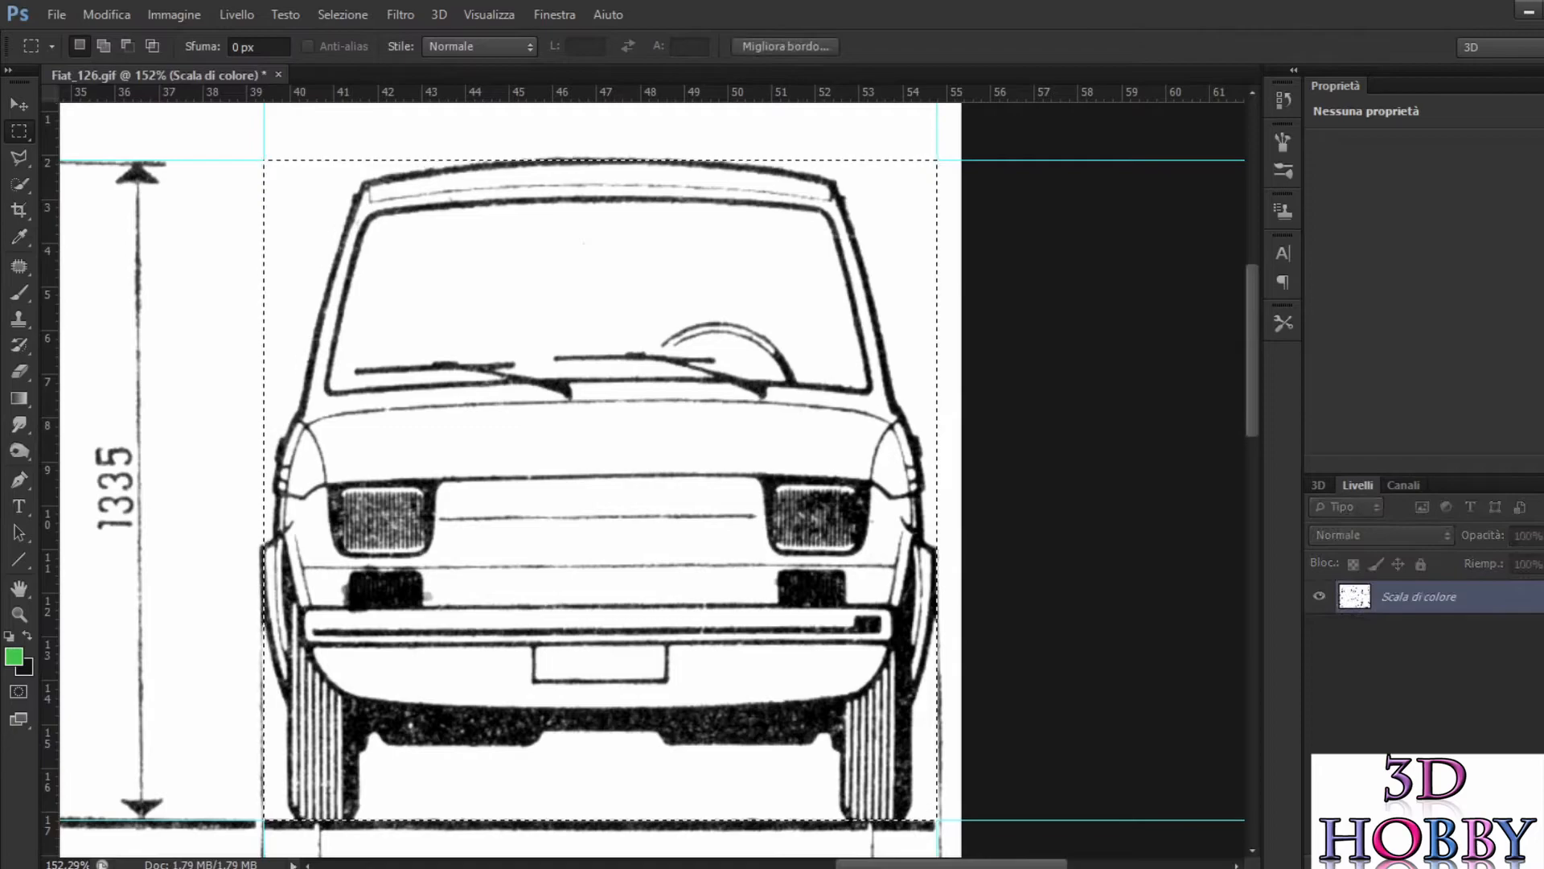
# Step: Replace the front-view selection with a rectangular marquee around the whole rear view, from its upper-left to its lower-right guide intersection
pyautogui.hotkey('ctrl', 'd')
pyautogui.scroll(-1, 942, 523)
pyautogui.scroll(-5, 842, 437)
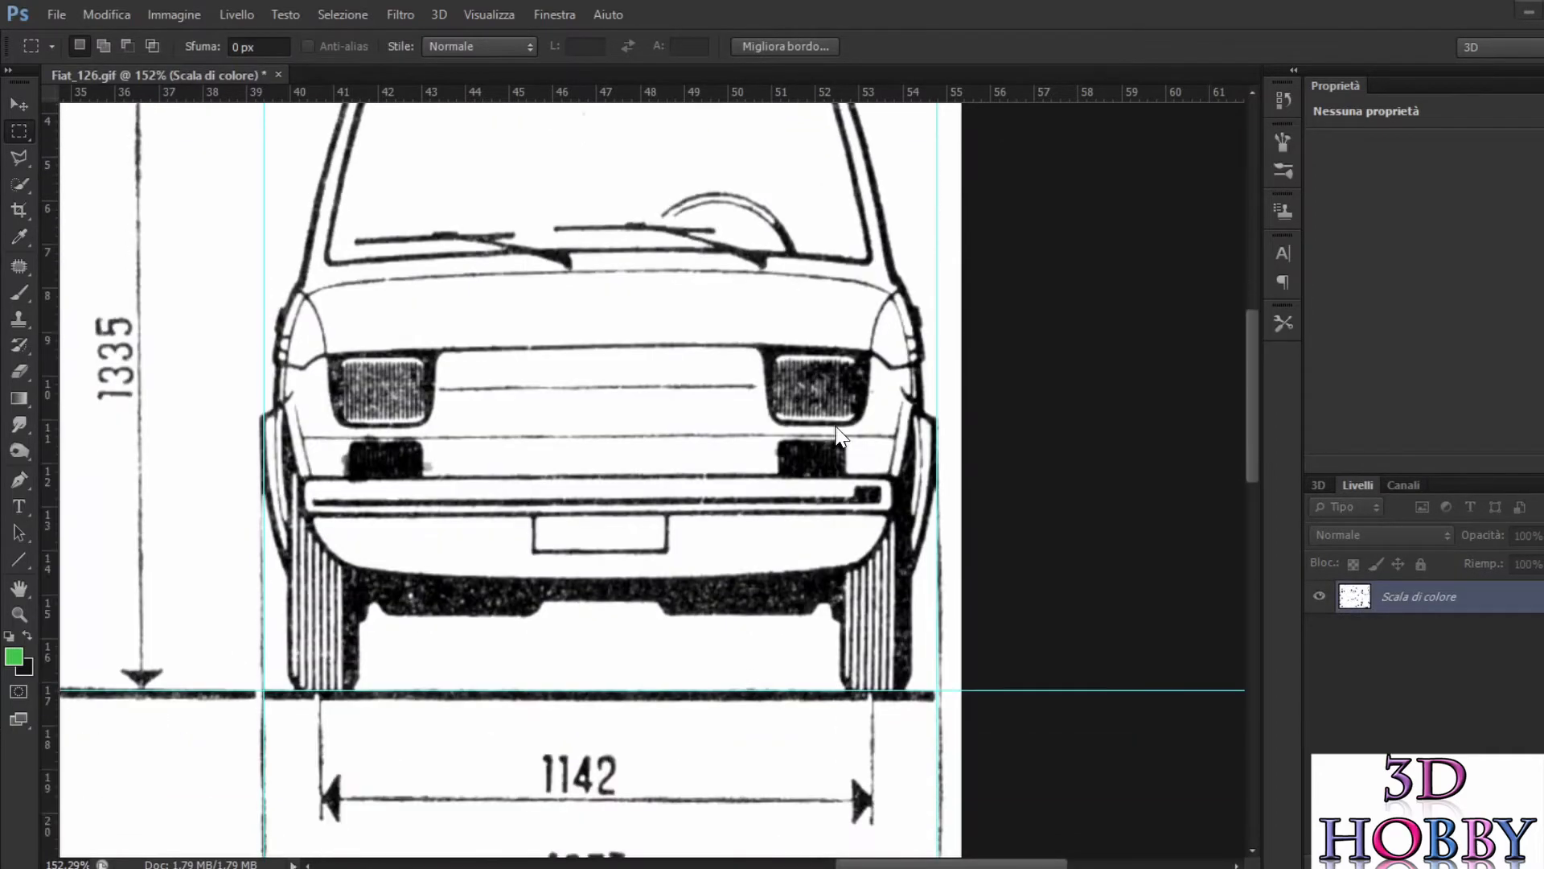
pyautogui.hotkey('ctrl', 'shift', 'd')
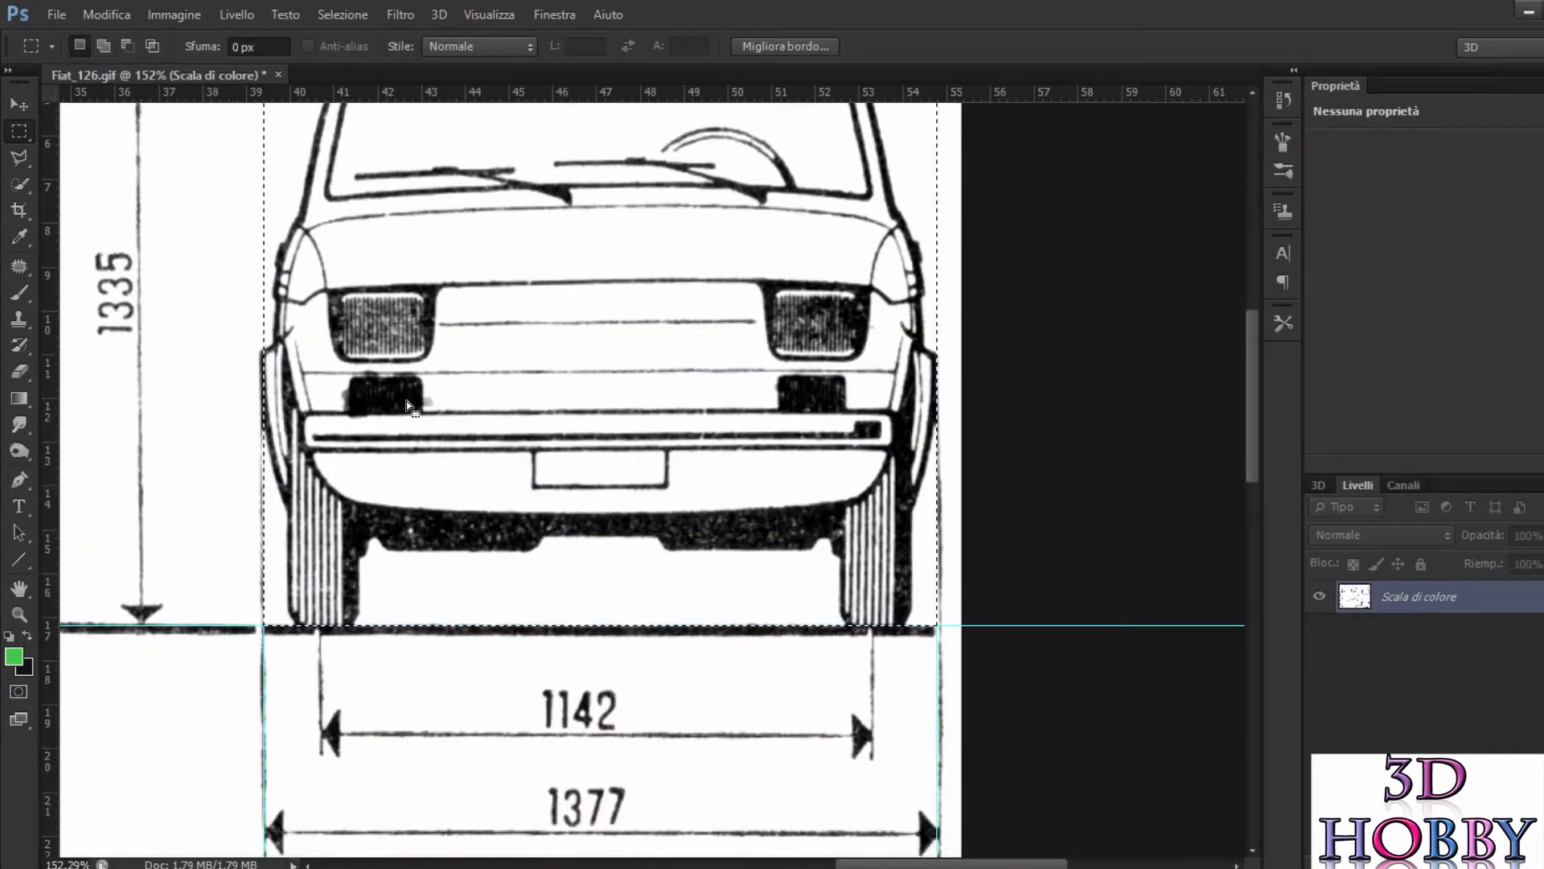
pyautogui.scroll(-4, 476, 518)
pyautogui.scroll(-12, 476, 519)
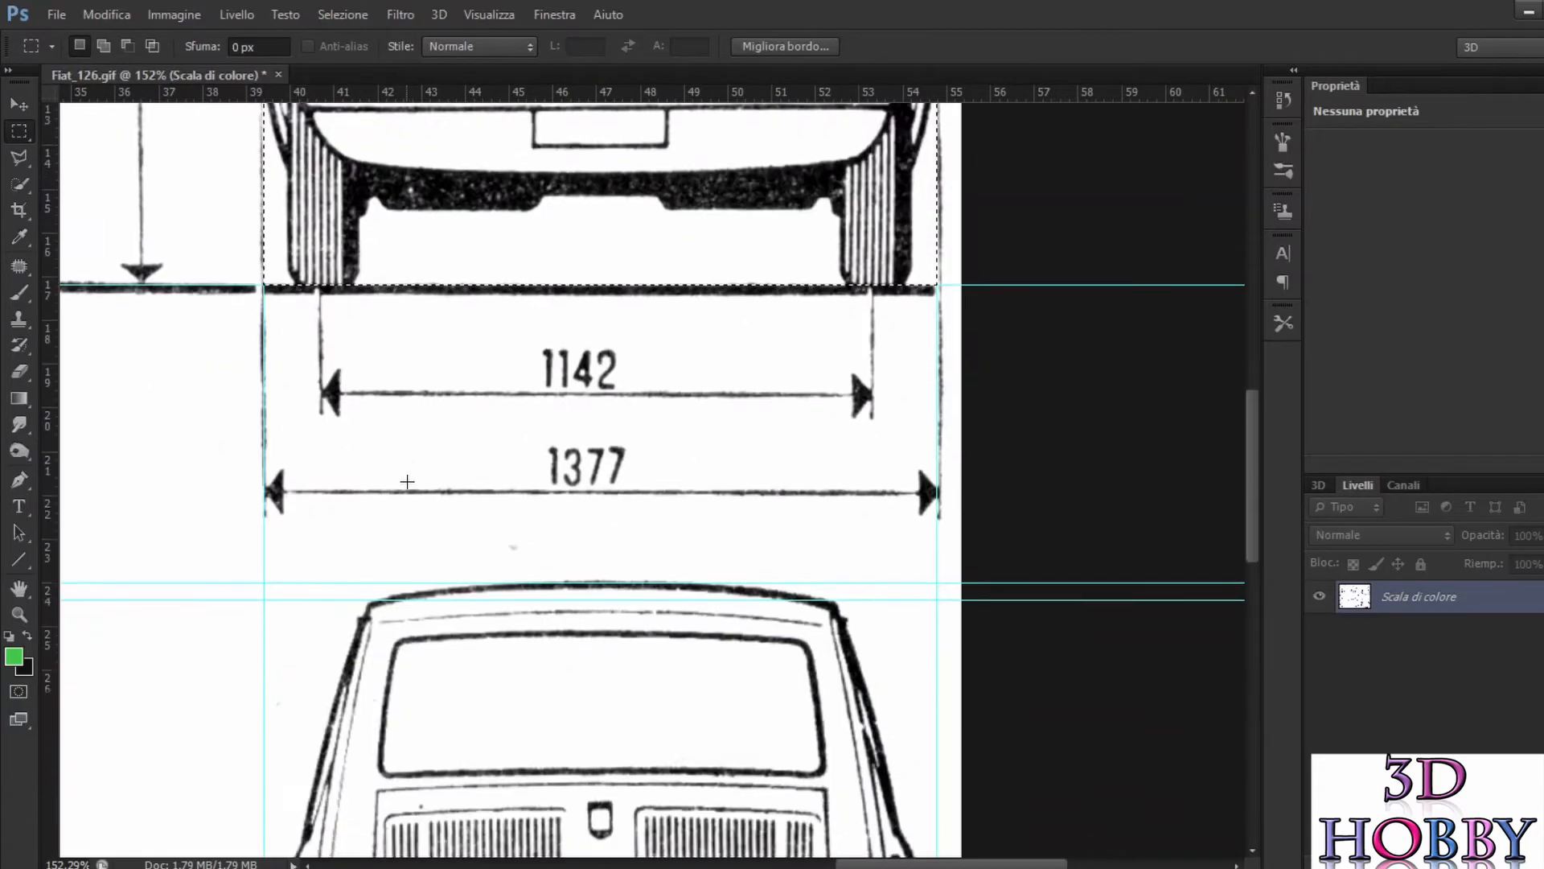
pyautogui.scroll(-4, 397, 480)
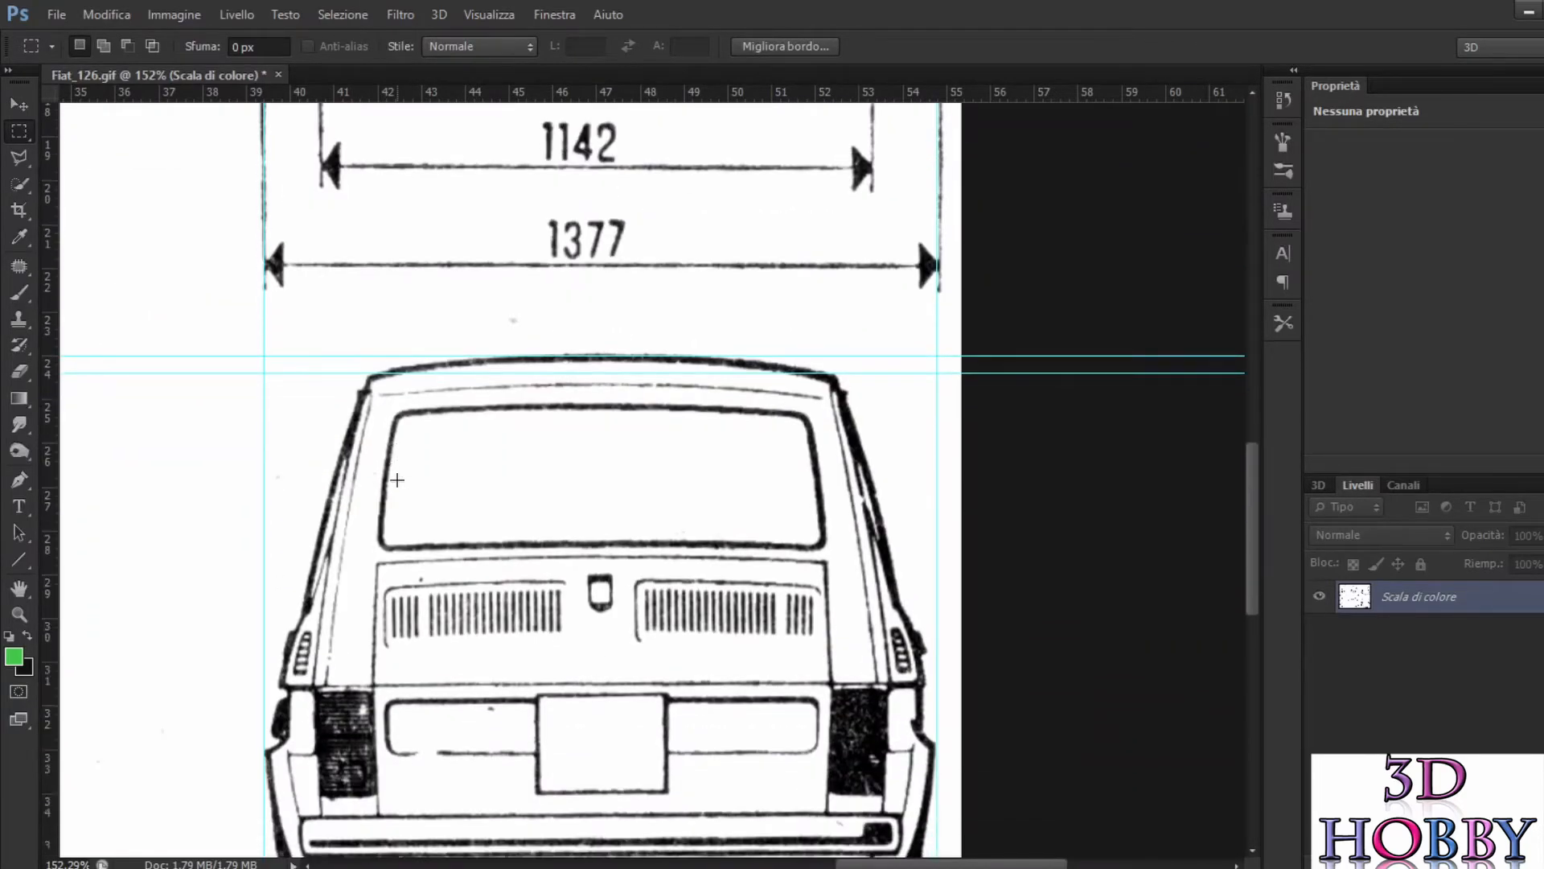
pyautogui.scroll(-2, 396, 479)
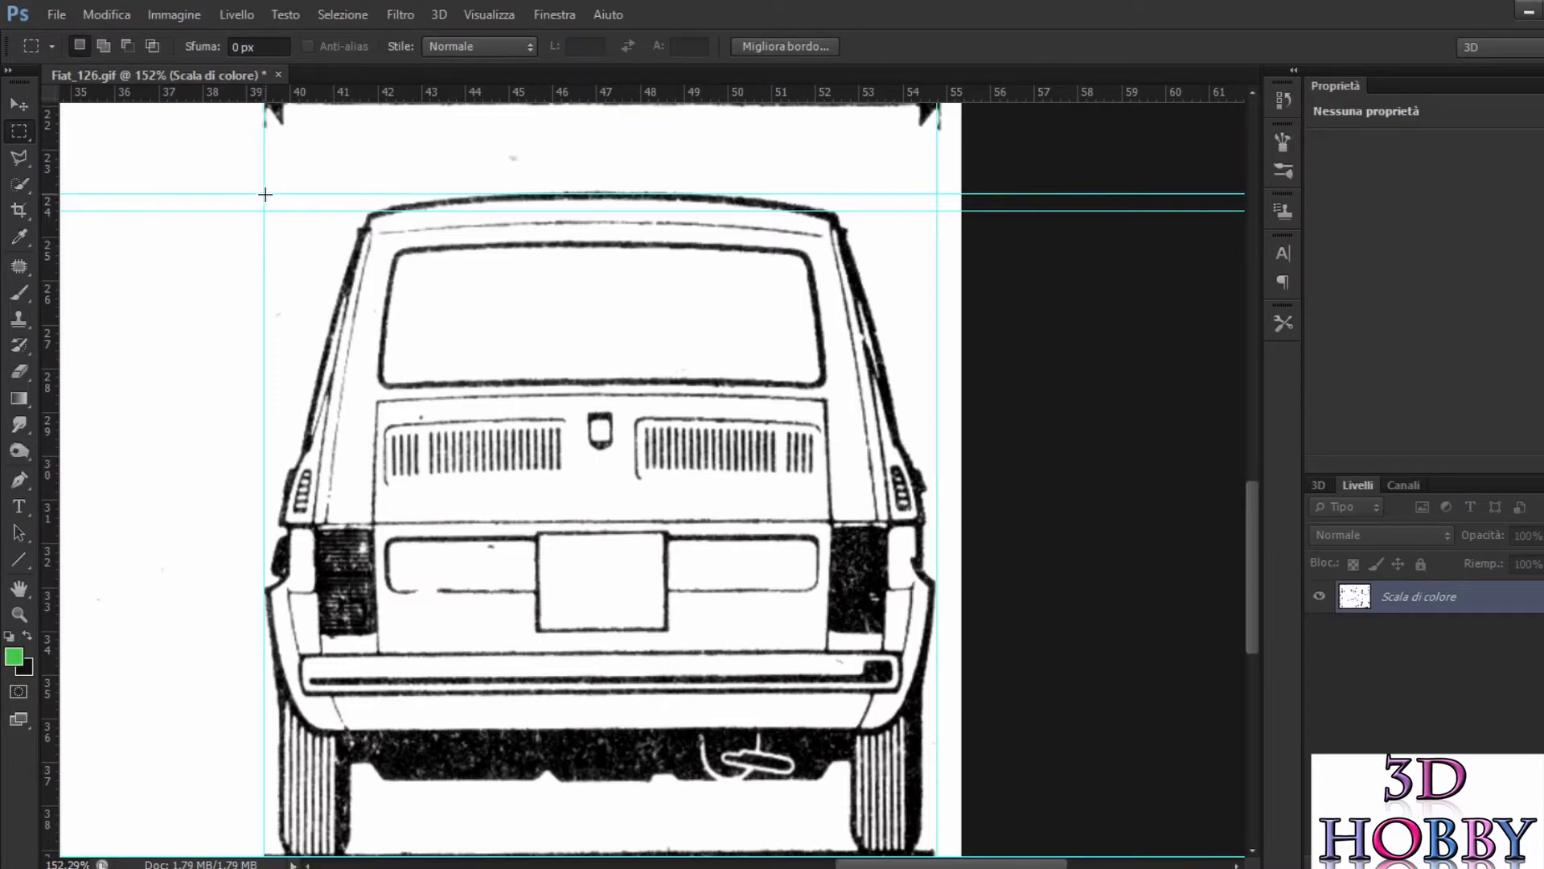
pyautogui.moveTo(543, 499); pyautogui.dragTo(937, 852)
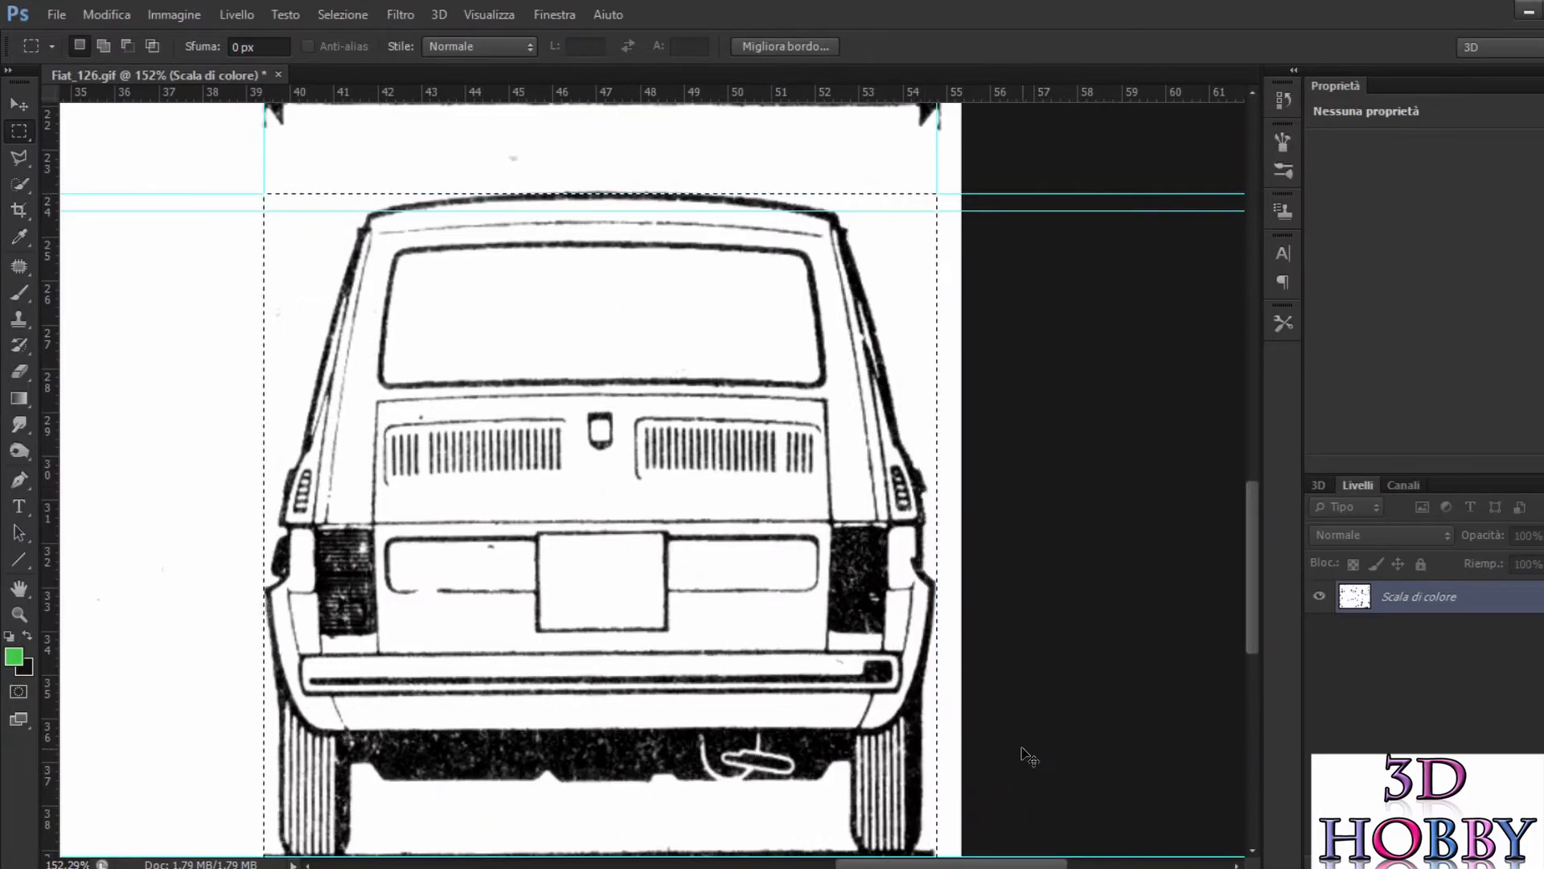
# Step: Copy the selected rear view and paste it into a new 436 × 431 pixel document sized from the clipboard
pyautogui.click(67, 22)
pyautogui.click(68, 42)
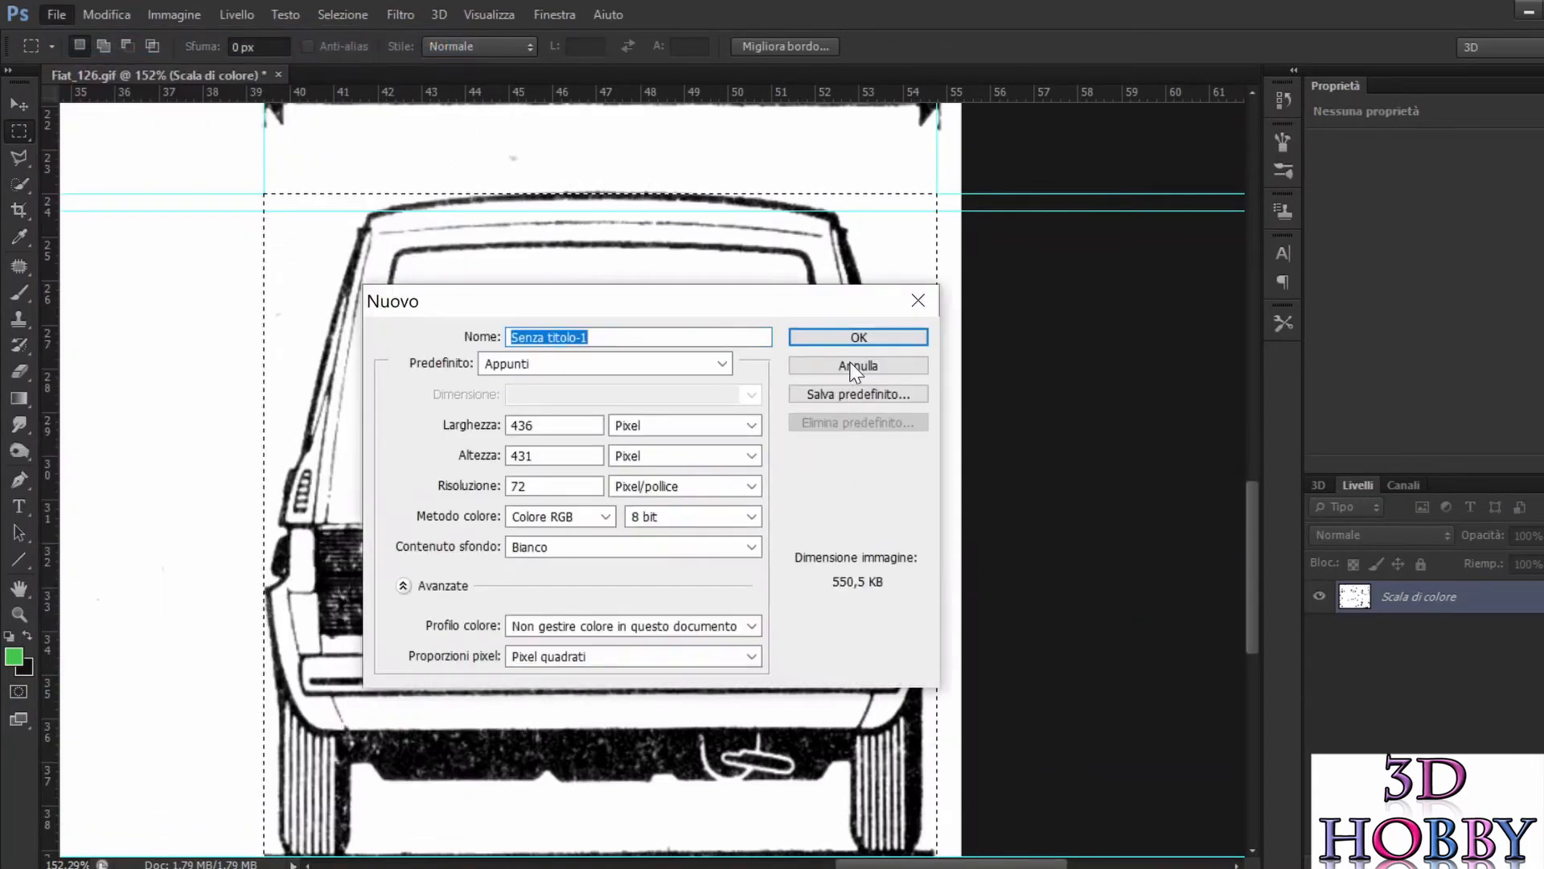
pyautogui.click(897, 338)
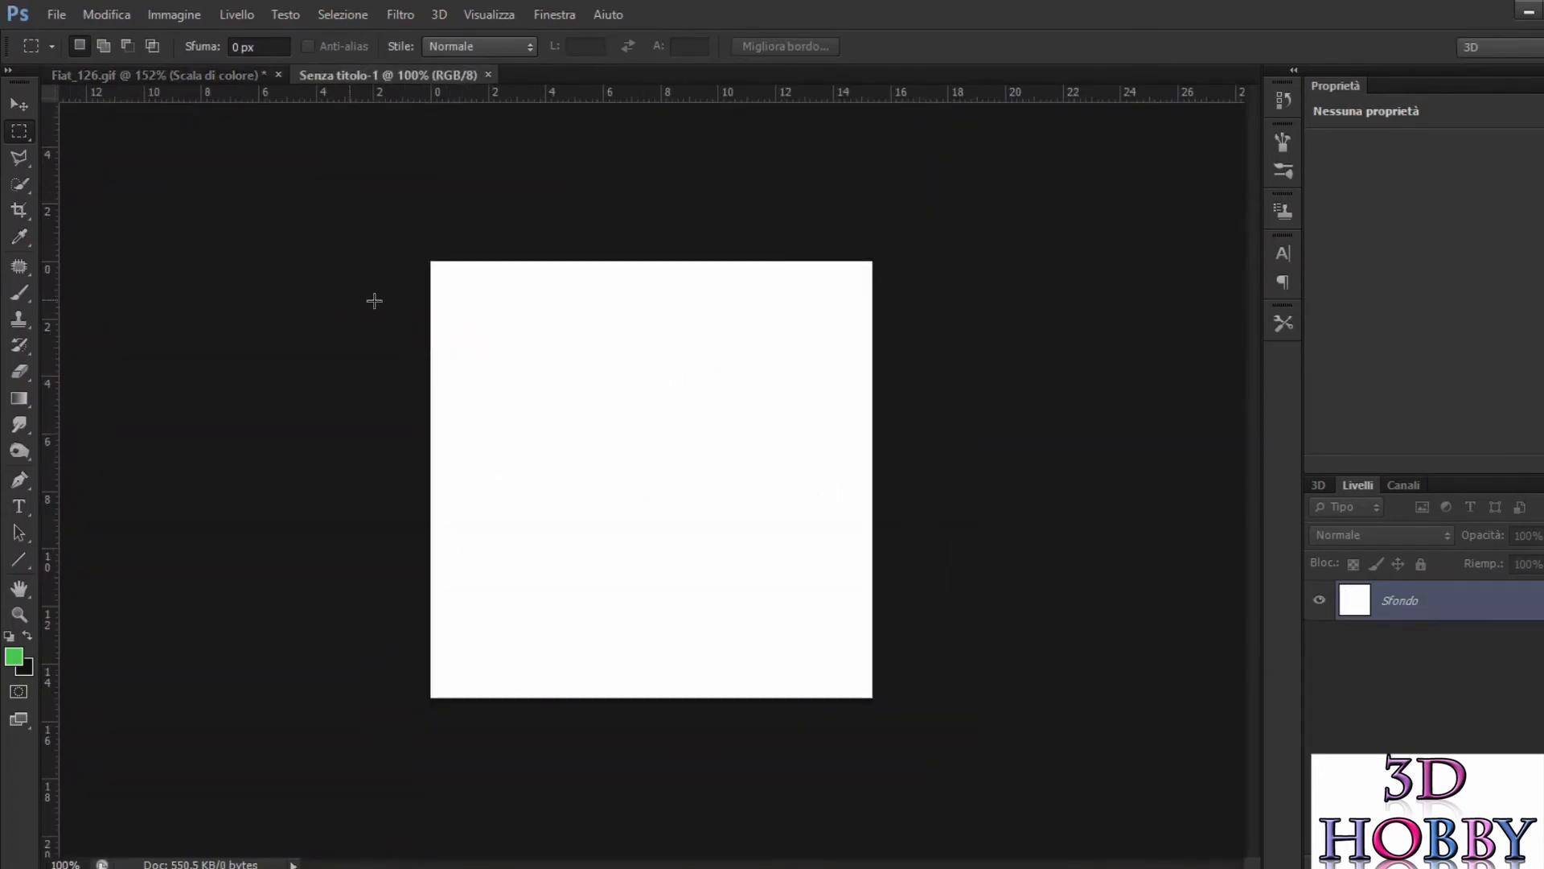
pyautogui.hotkey('ctrl', 'v')
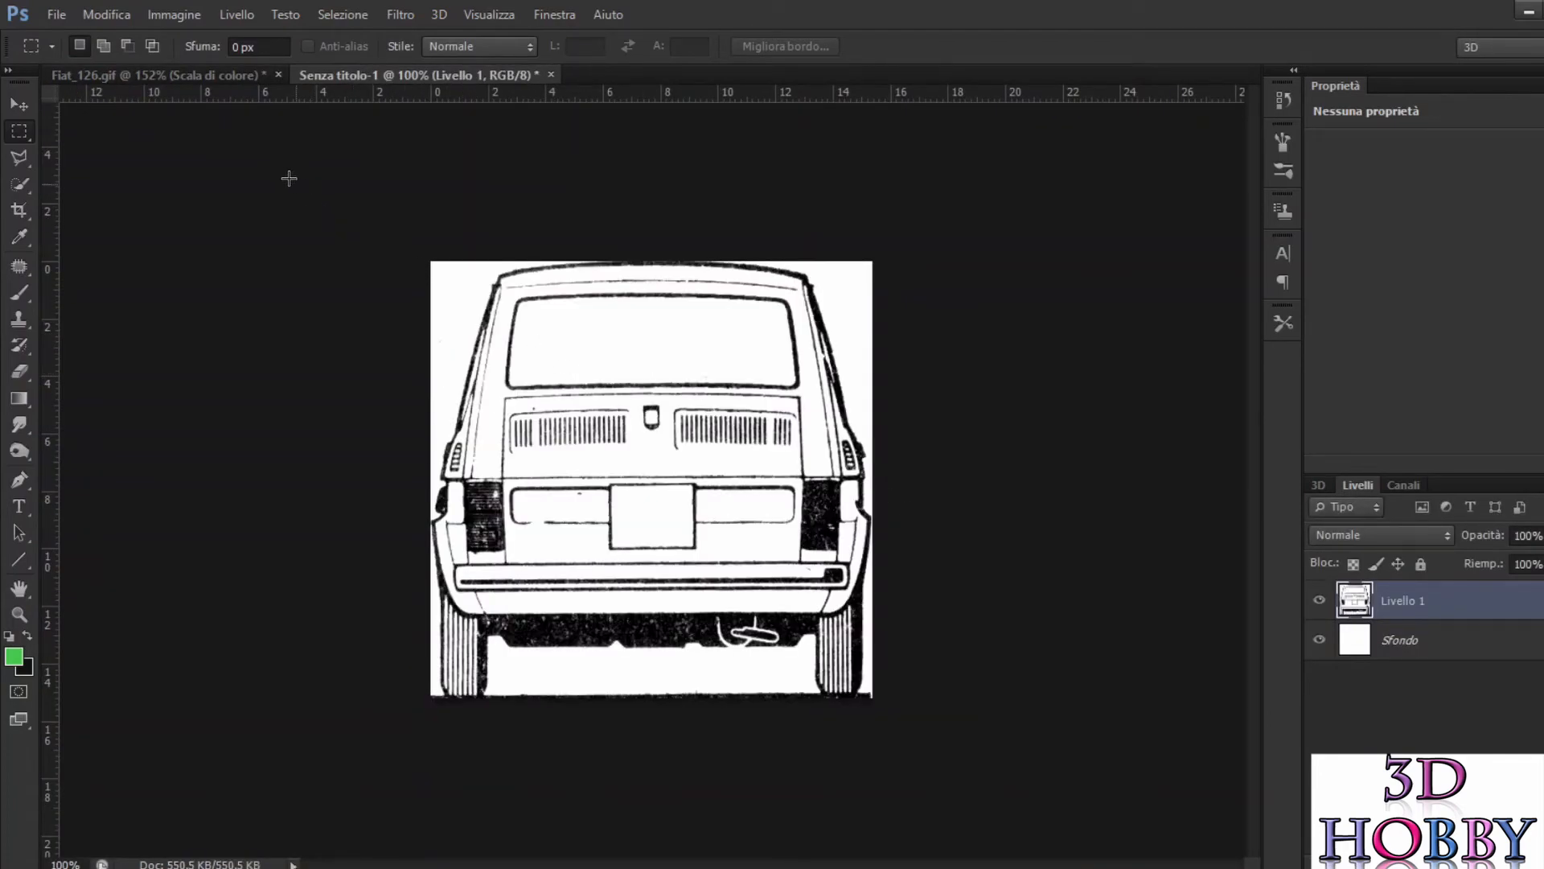
# Step: Export the rear view for web as a PNG-24 named back in the 126 folder, and close its temporary document without saving
pyautogui.click(95, 16)
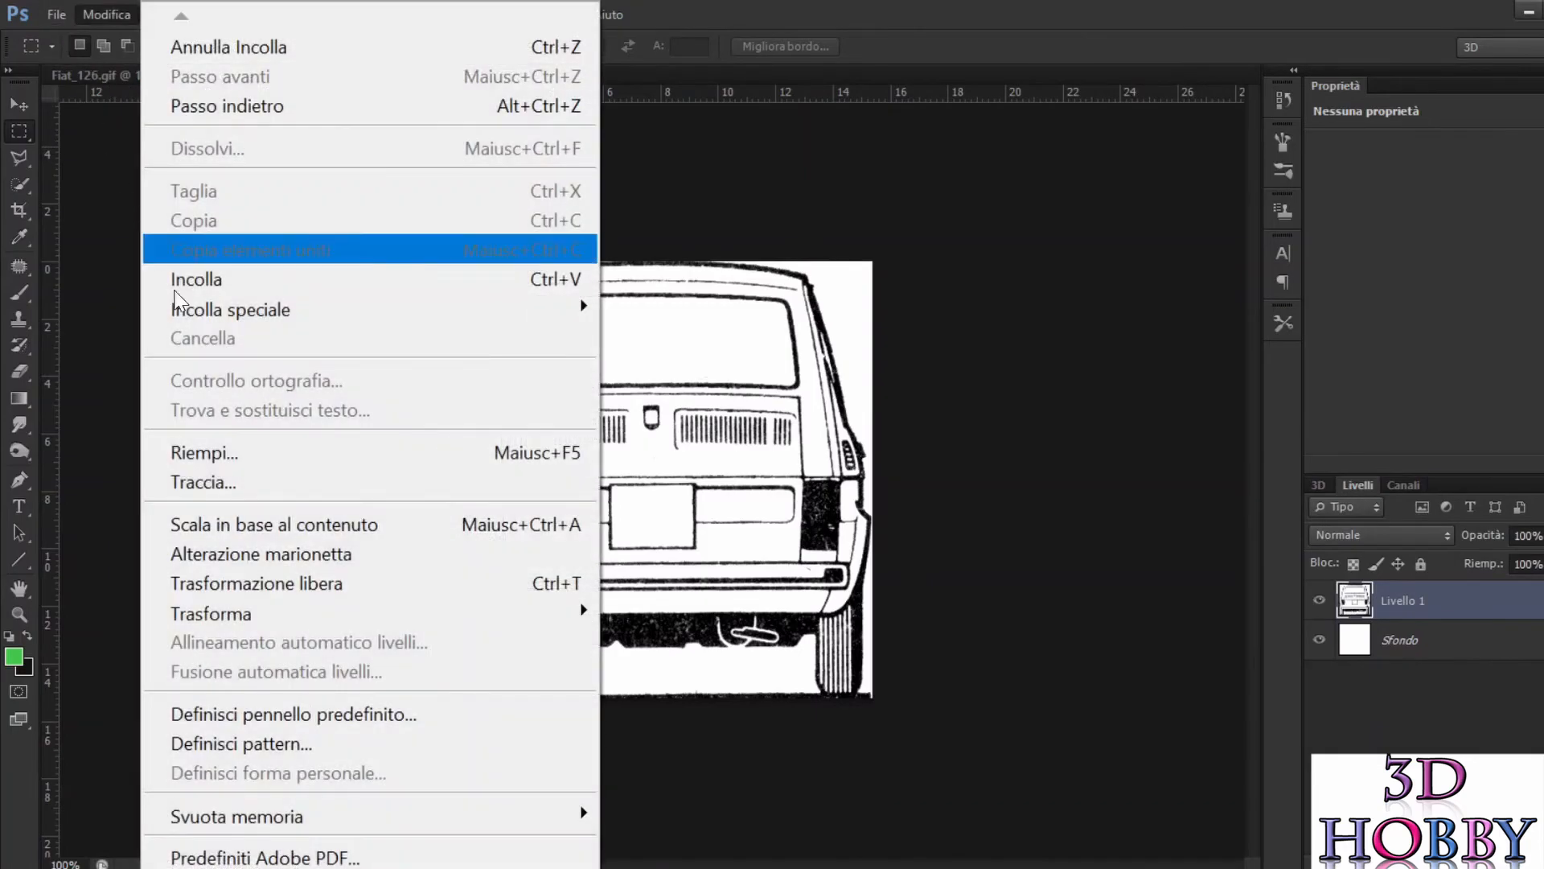
pyautogui.click(90, 16)
pyautogui.click(88, 16)
pyautogui.moveTo(43, 22)
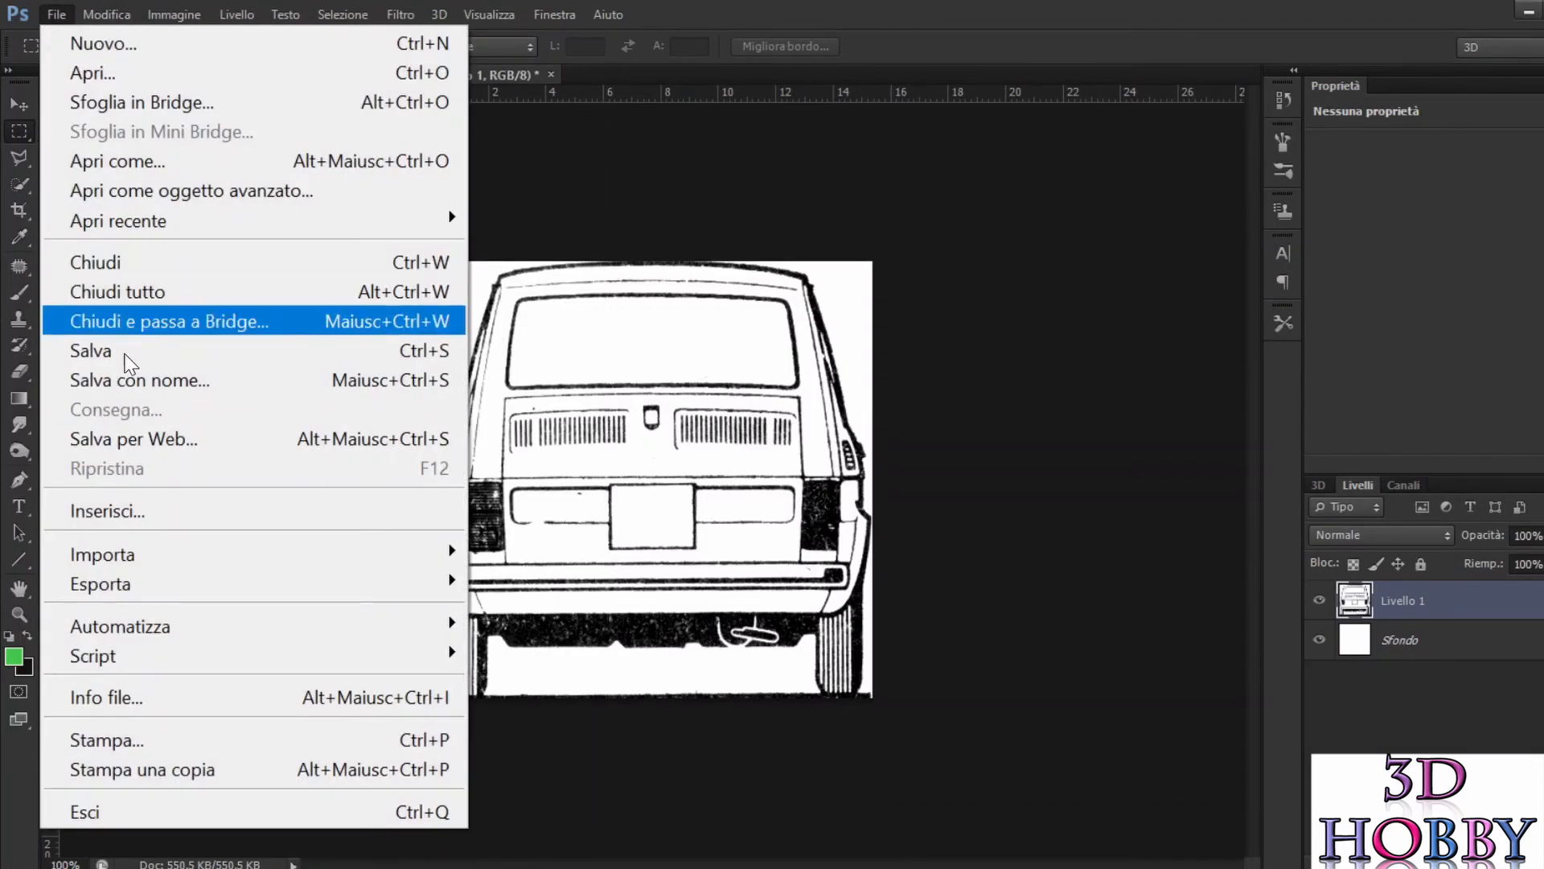
pyautogui.click(162, 434)
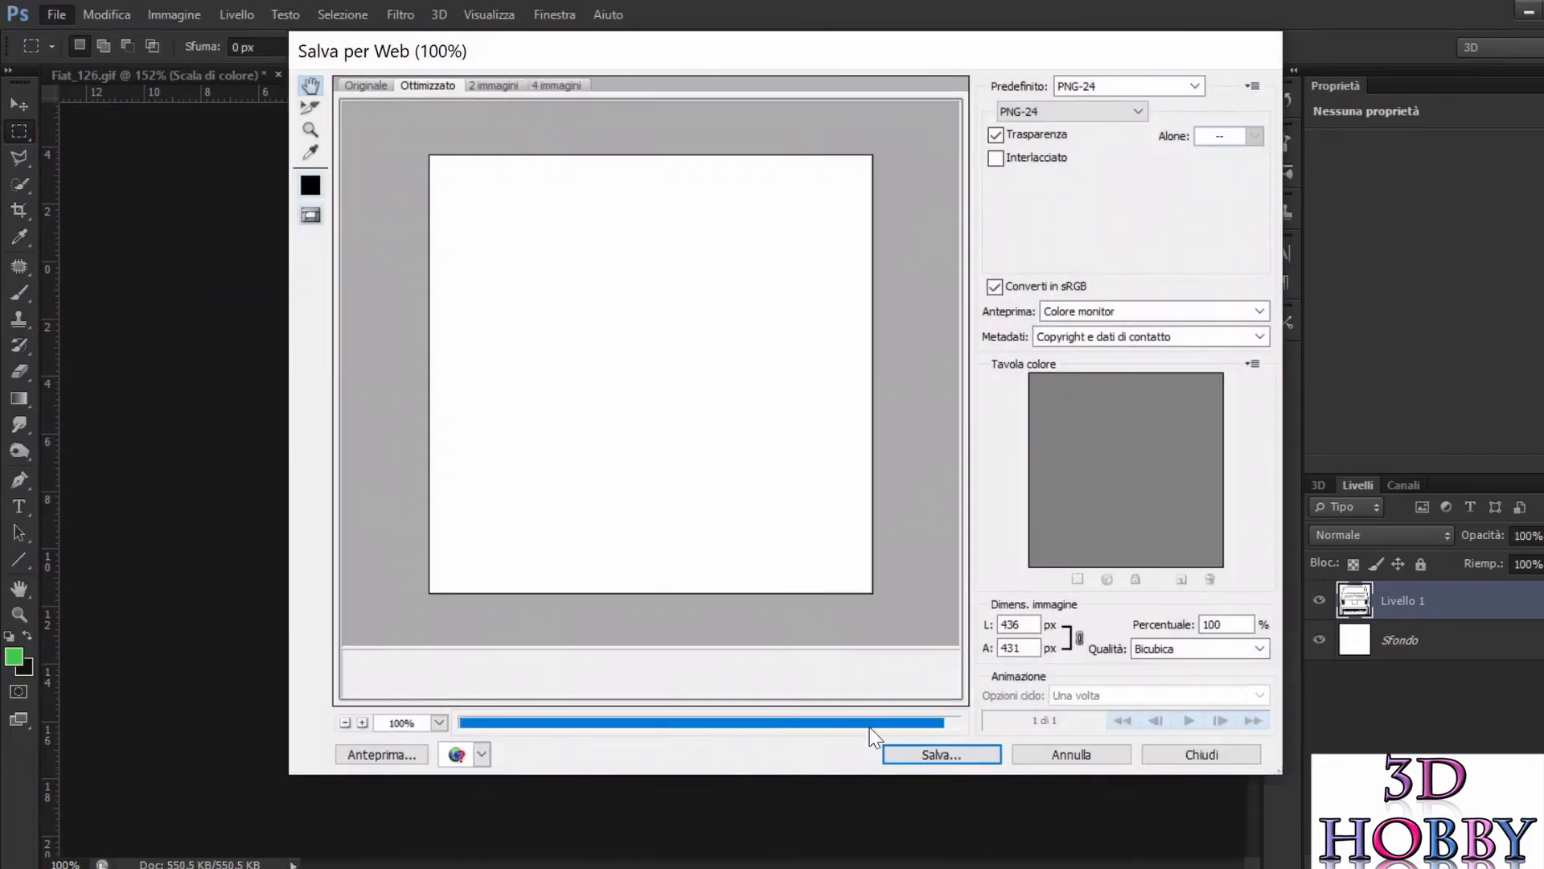
pyautogui.press('Return')
pyautogui.press('BackSpace')
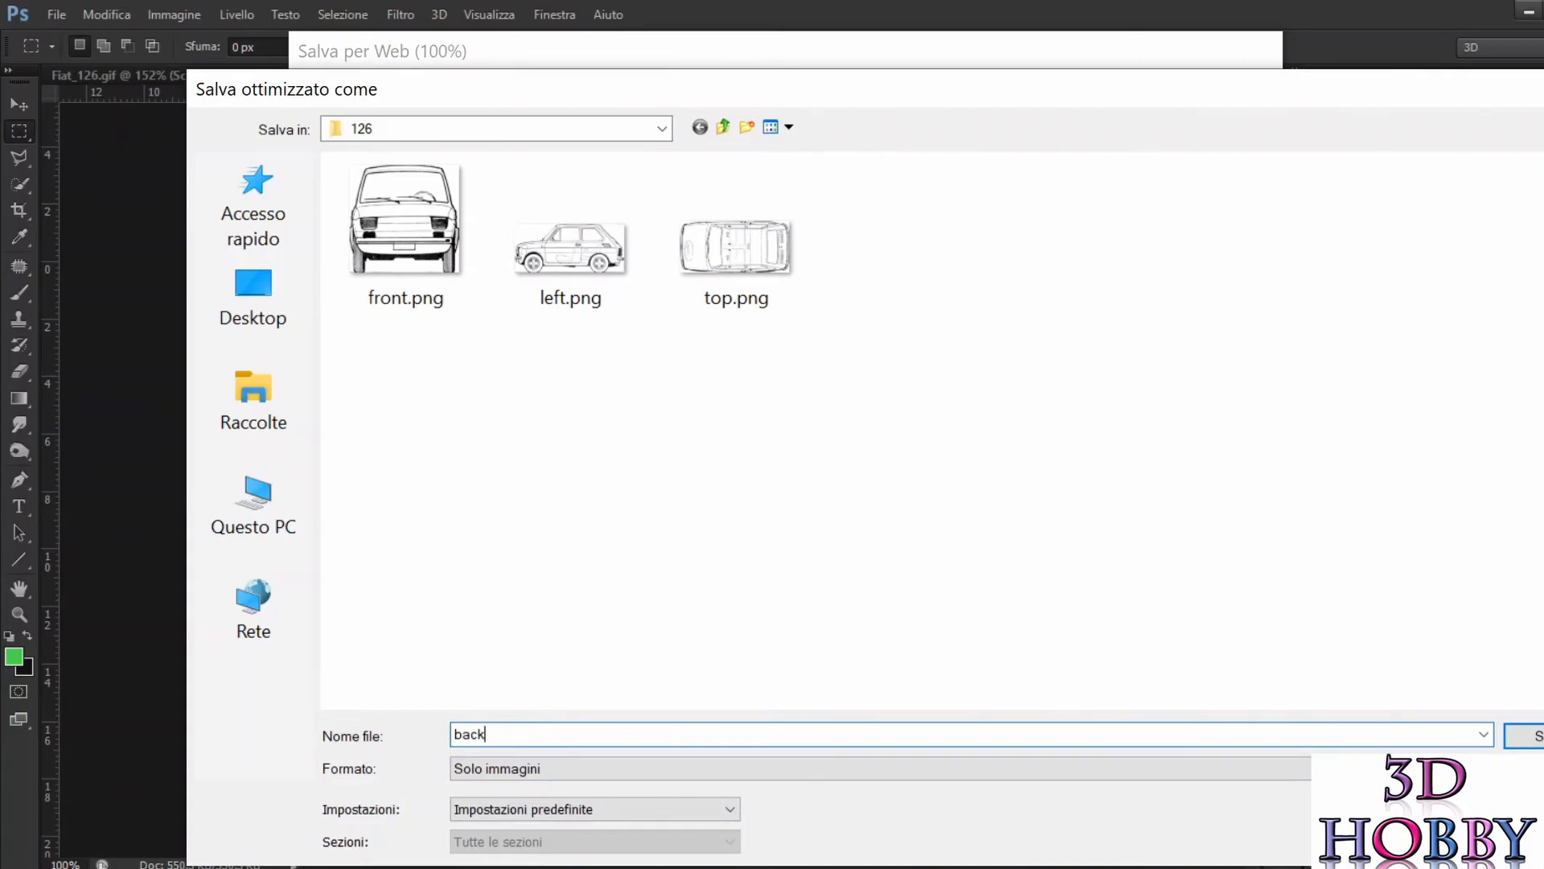
pyautogui.press('Return')
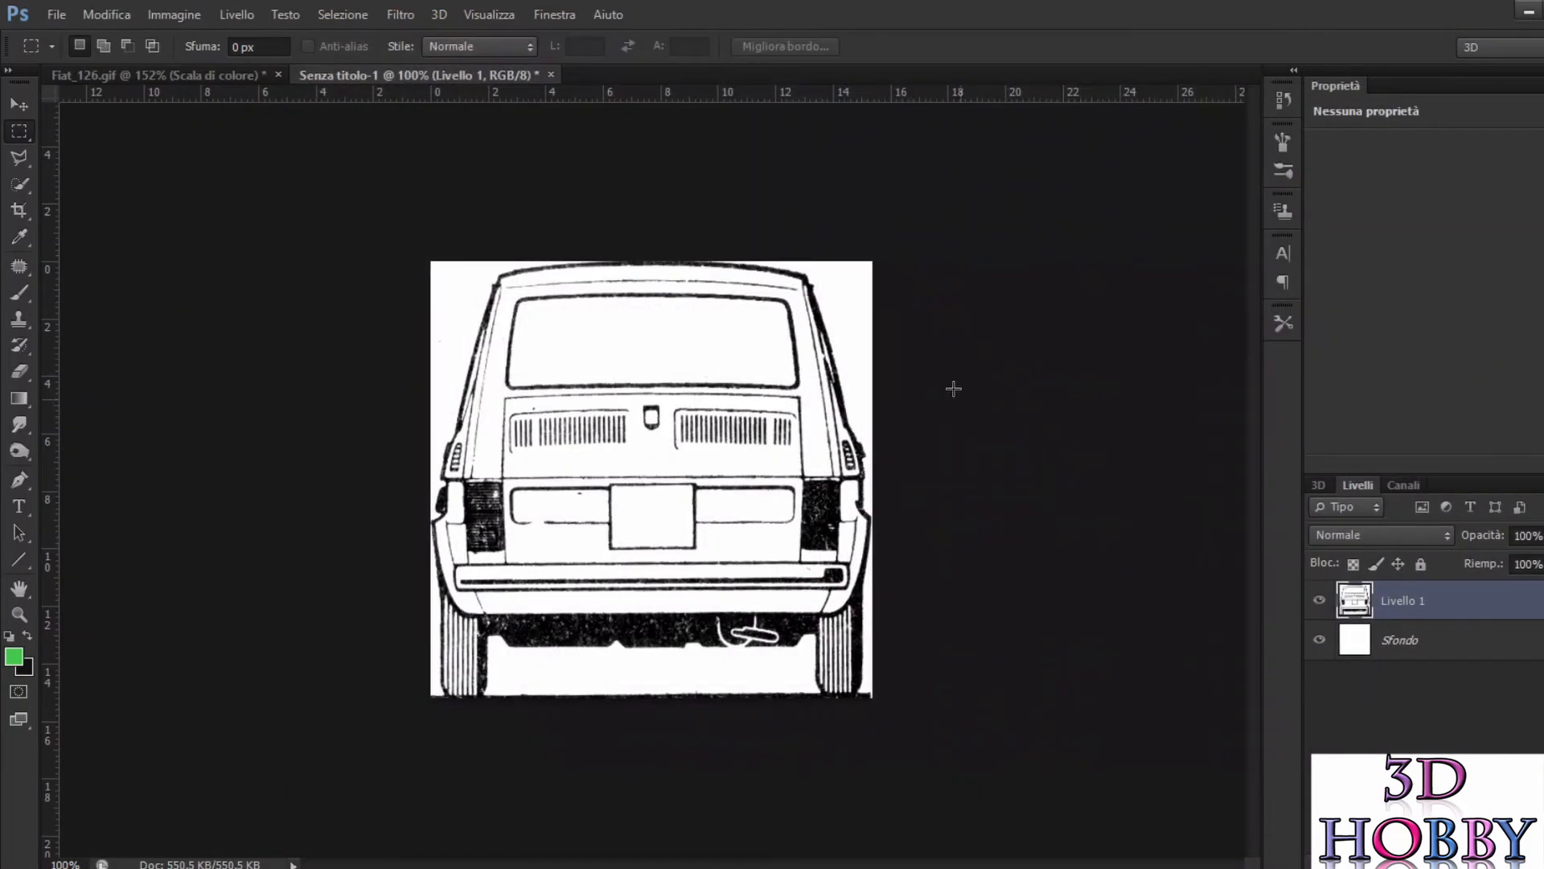
pyautogui.click(551, 74)
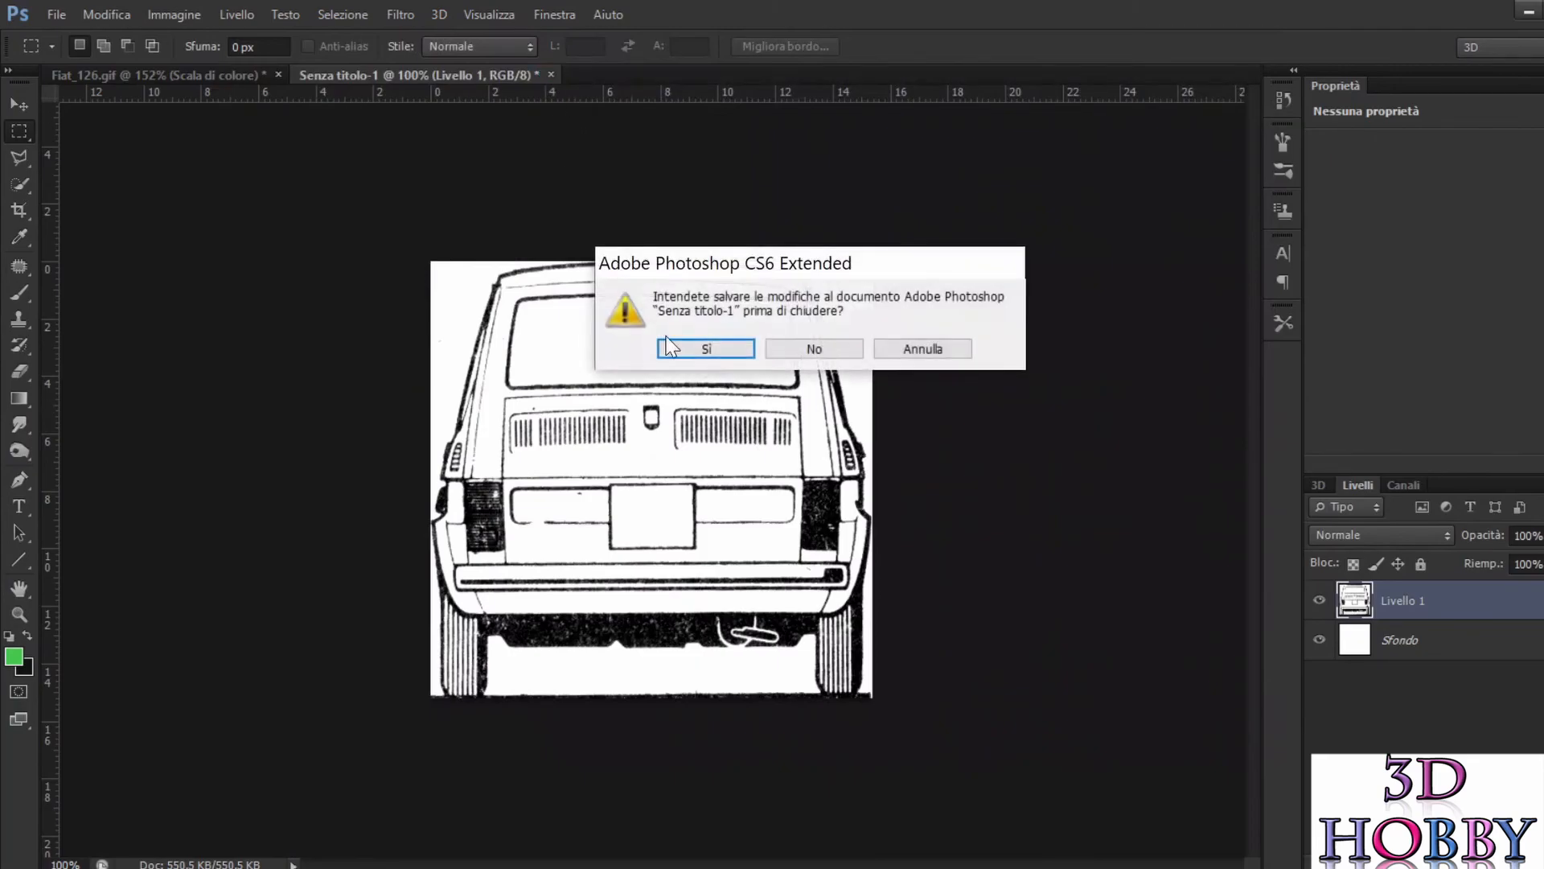
pyautogui.click(809, 354)
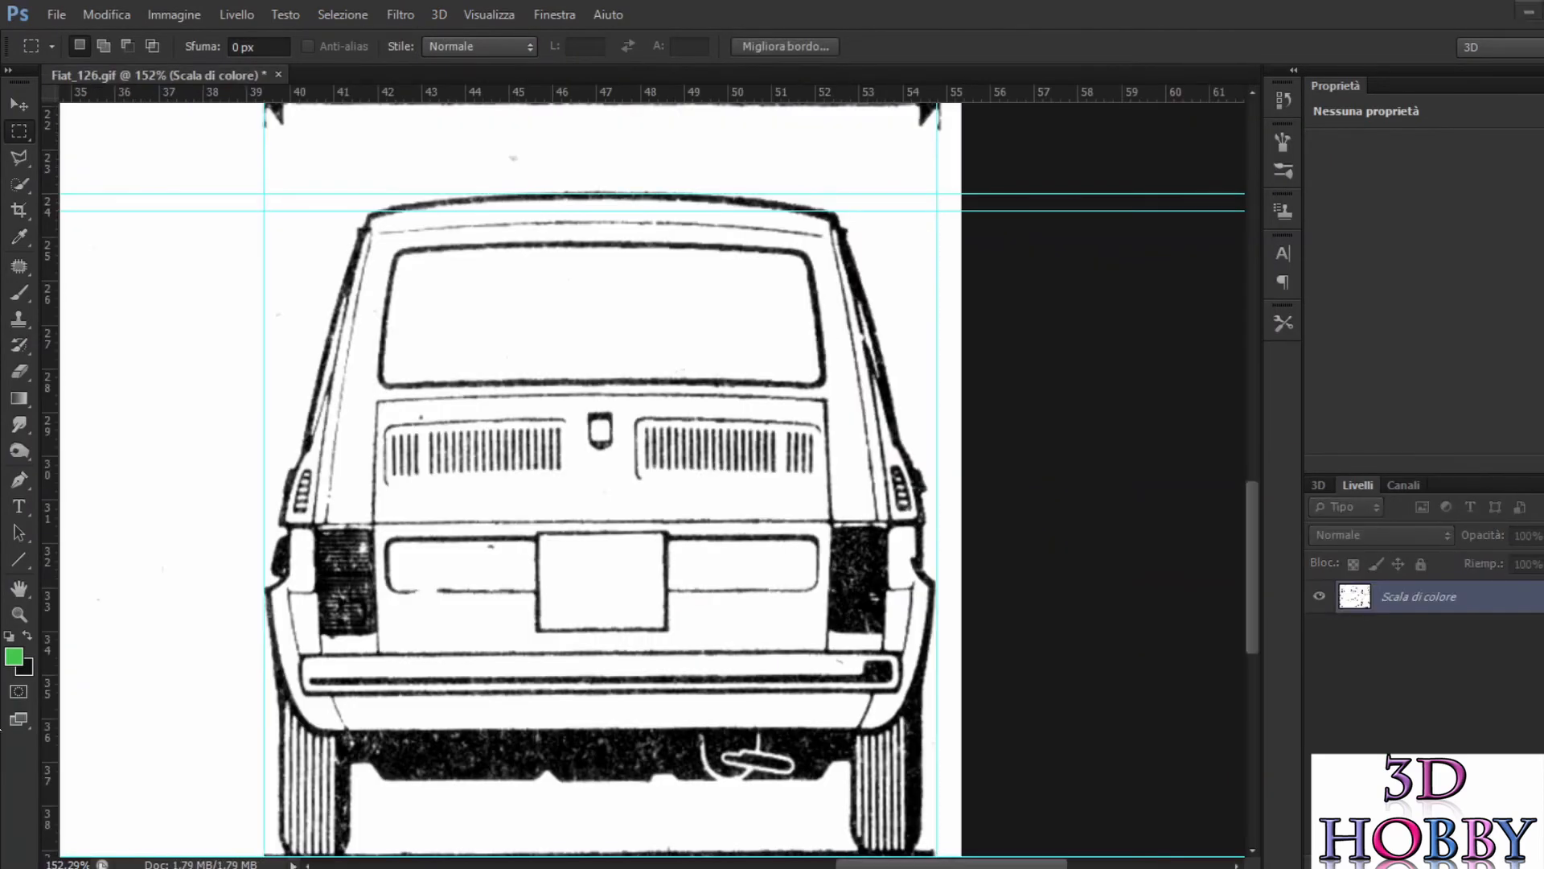
# Step: Switch to File Explorer, open back.png from the 126 folder in the Photos viewer and browse through the exported views to check them
pyautogui.click(704, 868)
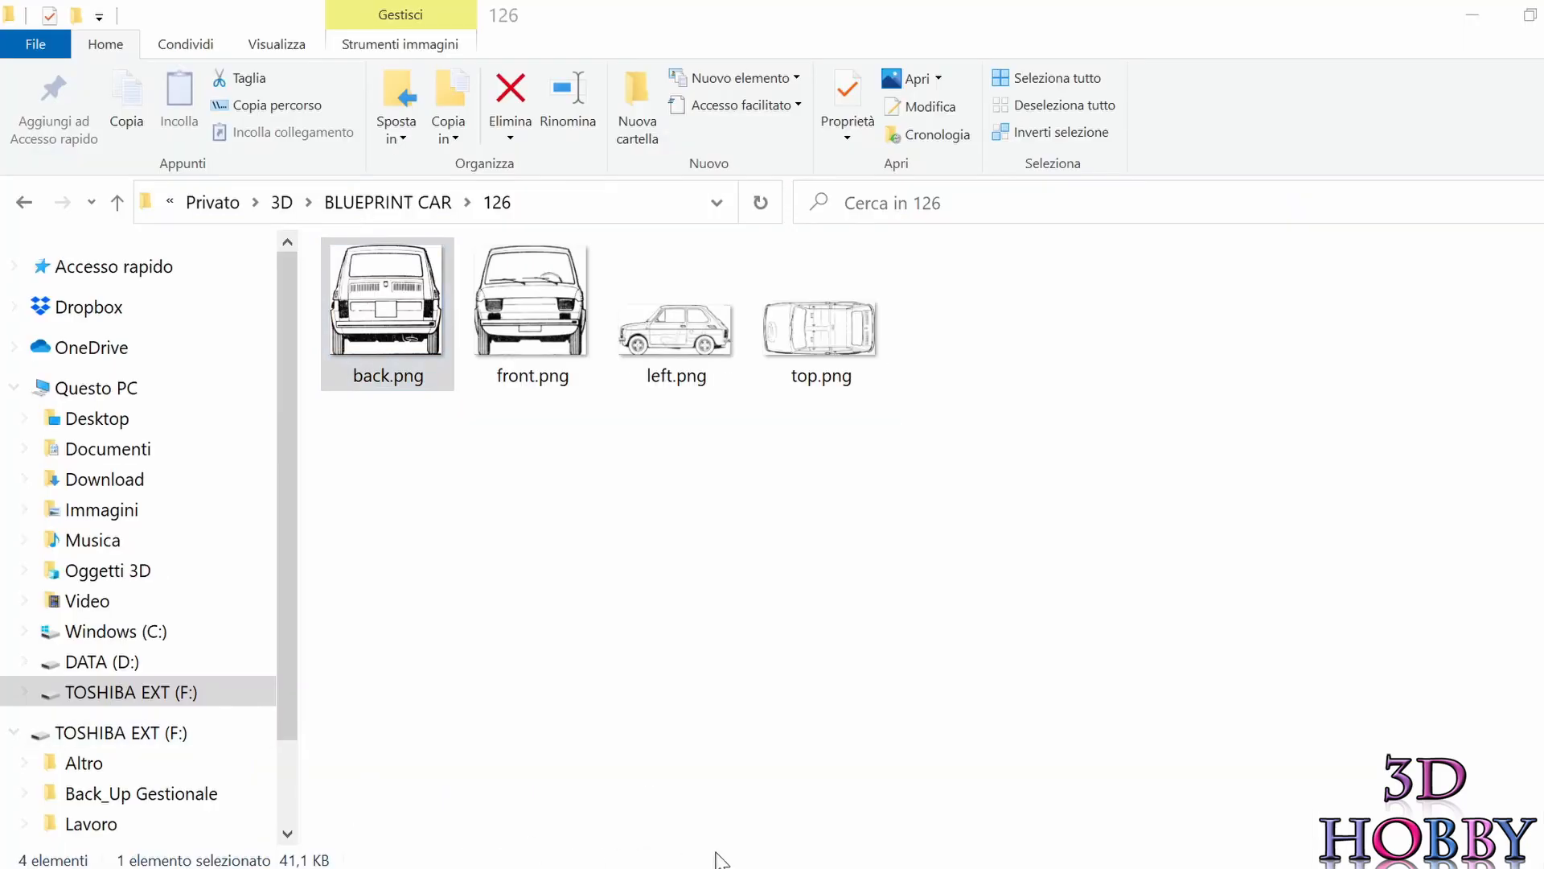
pyautogui.doubleClick(404, 373)
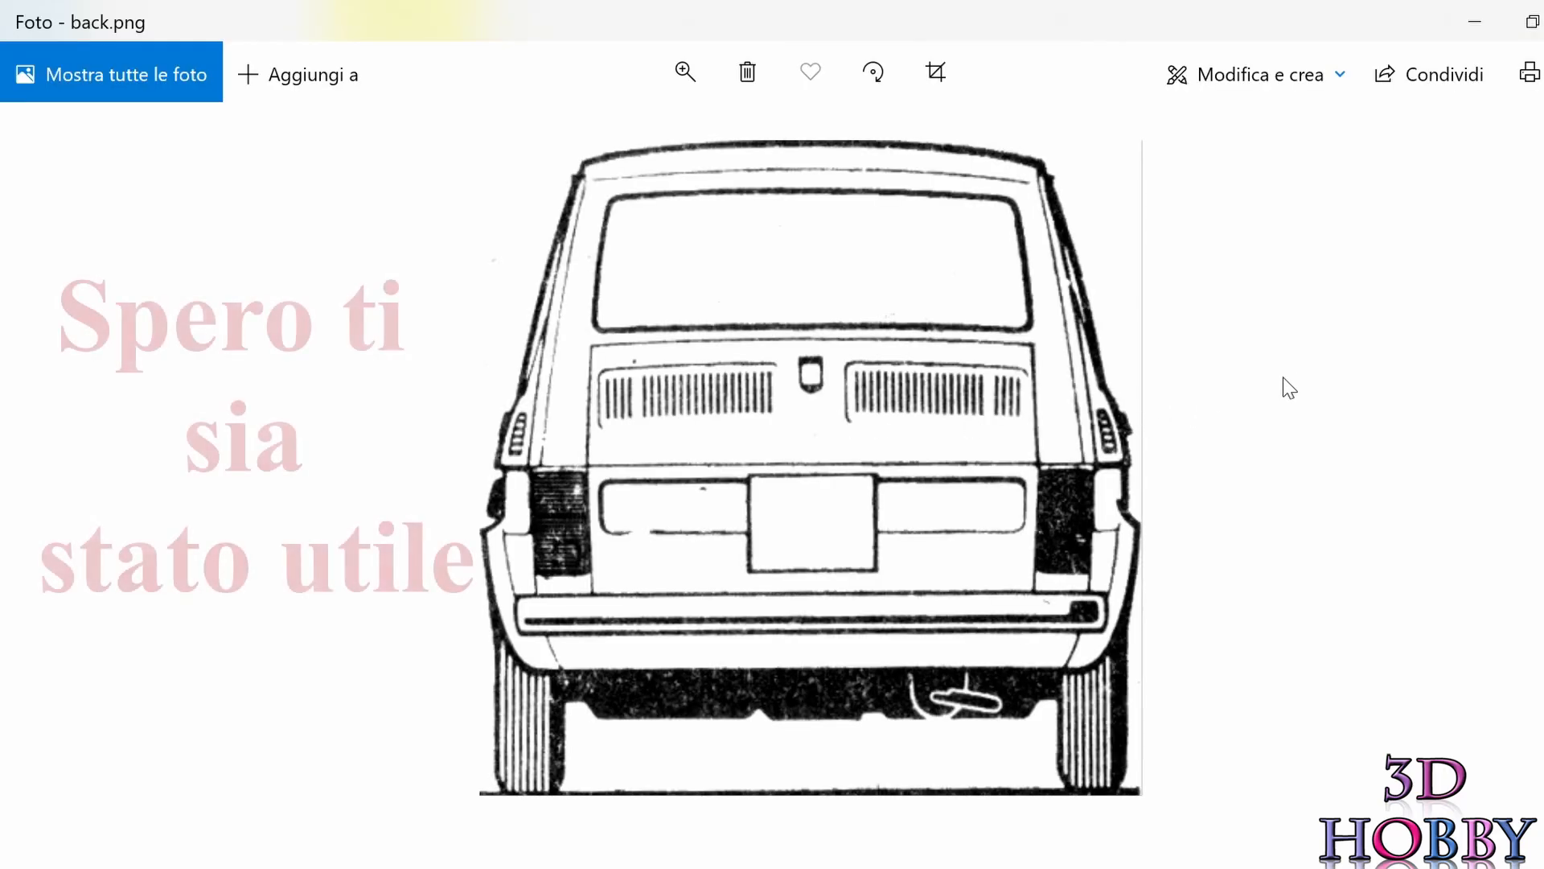
pyautogui.press('Right')
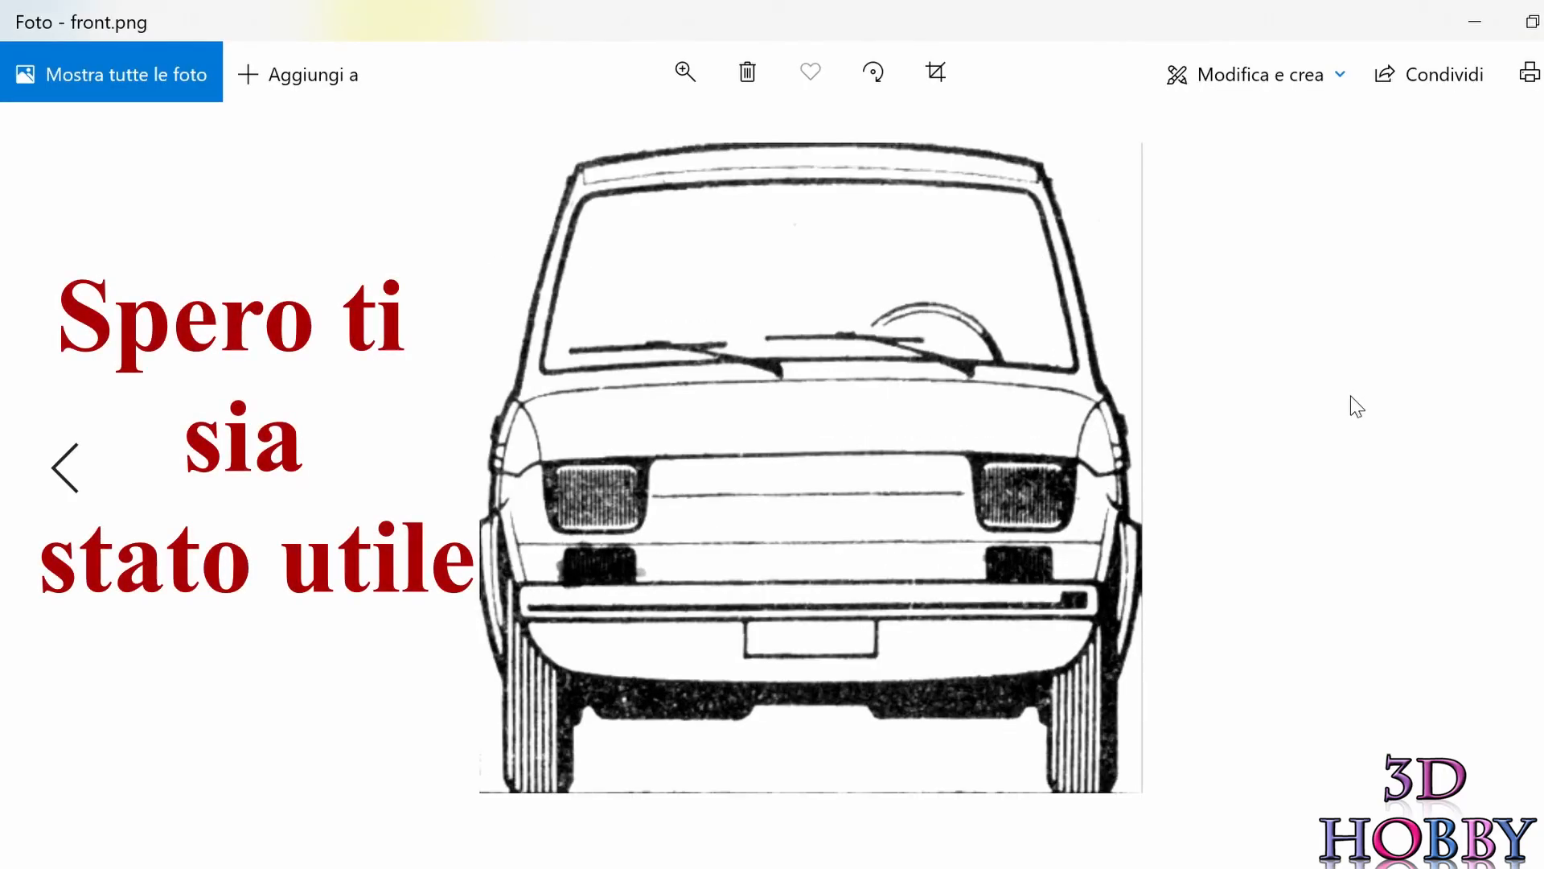
pyautogui.press('Right')
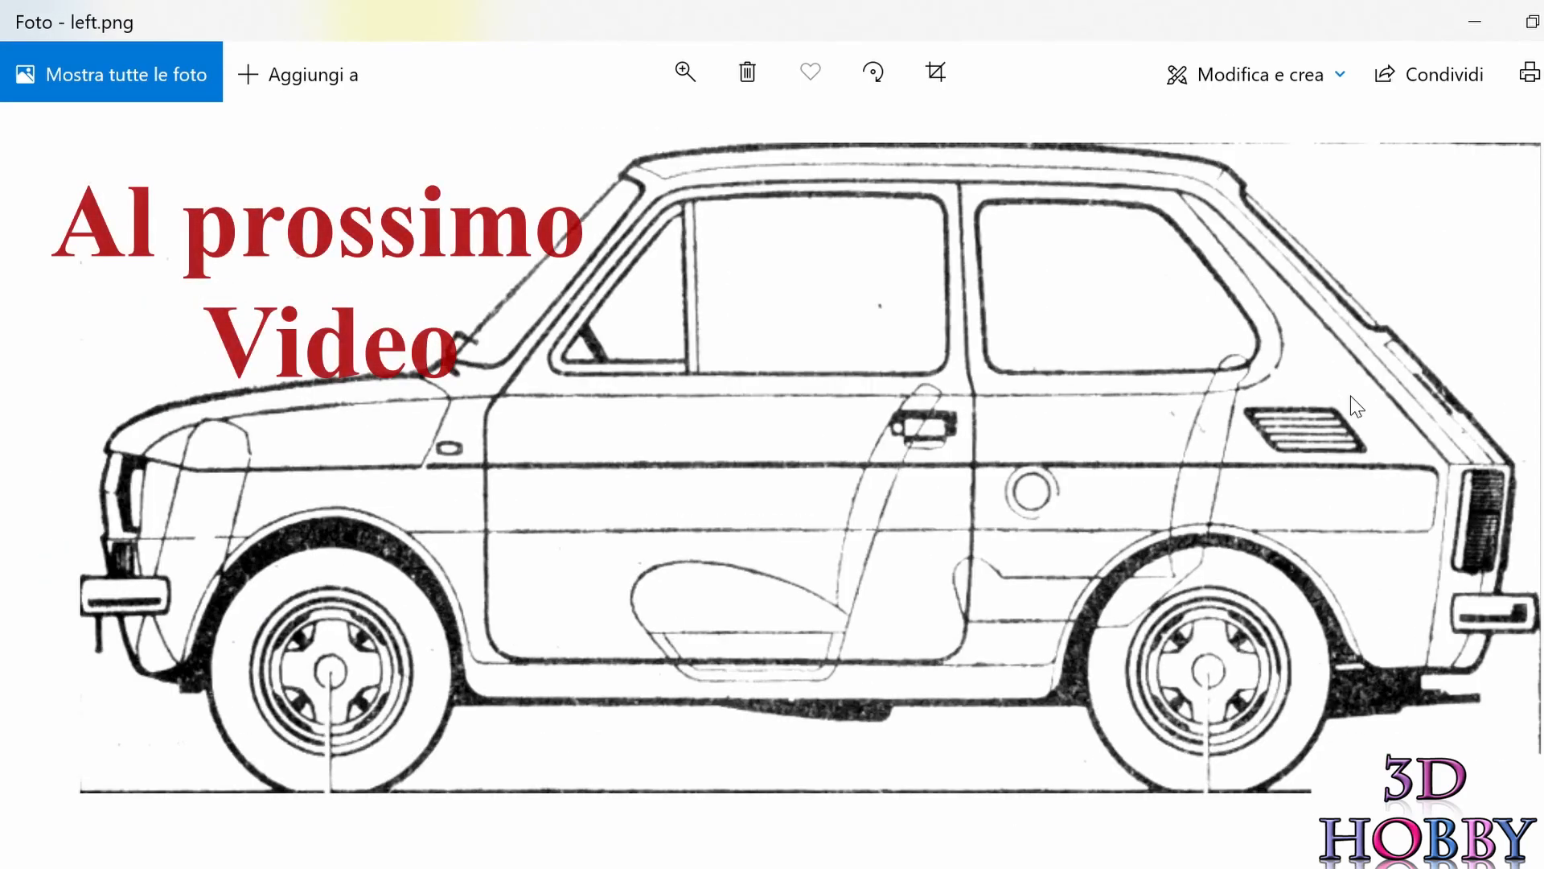
pyautogui.press('Left')
pyautogui.press('Left')
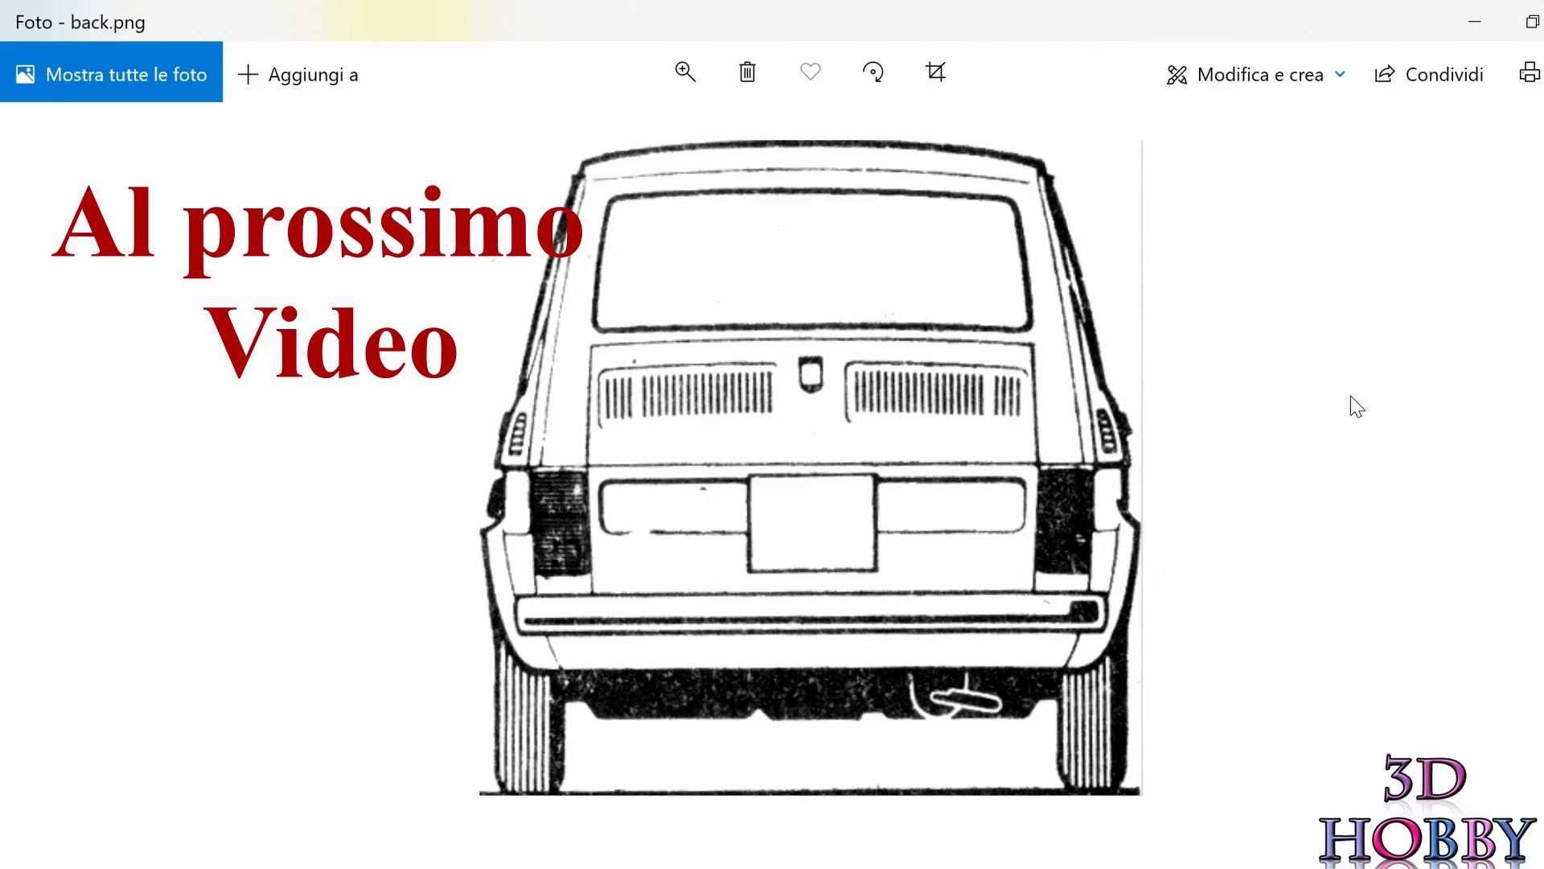
pyautogui.press('Right')
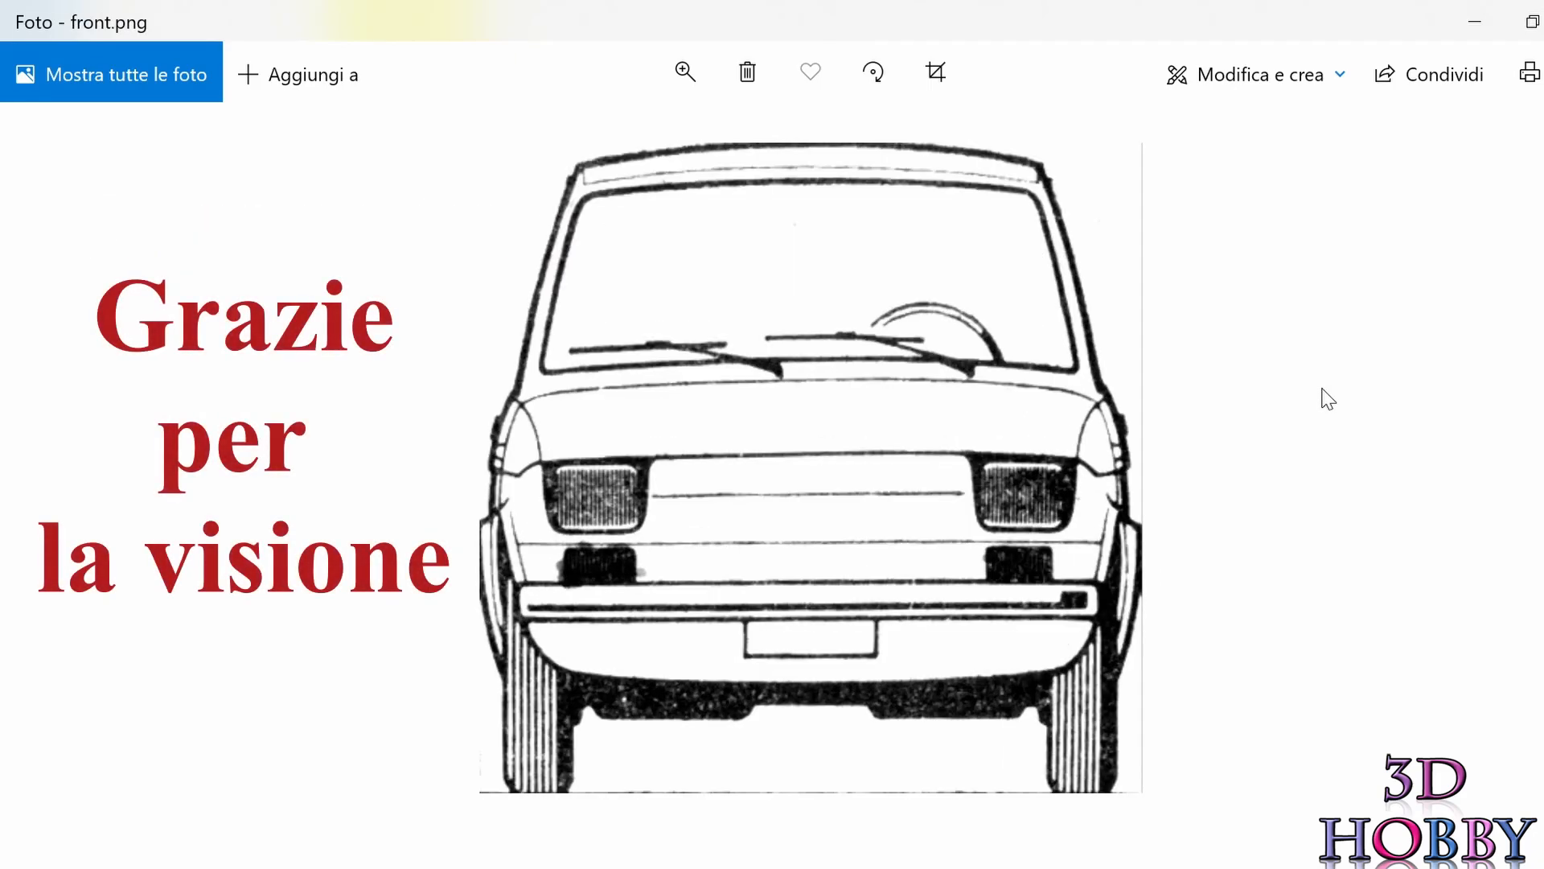
pyautogui.press('Right')
pyautogui.press('Right')
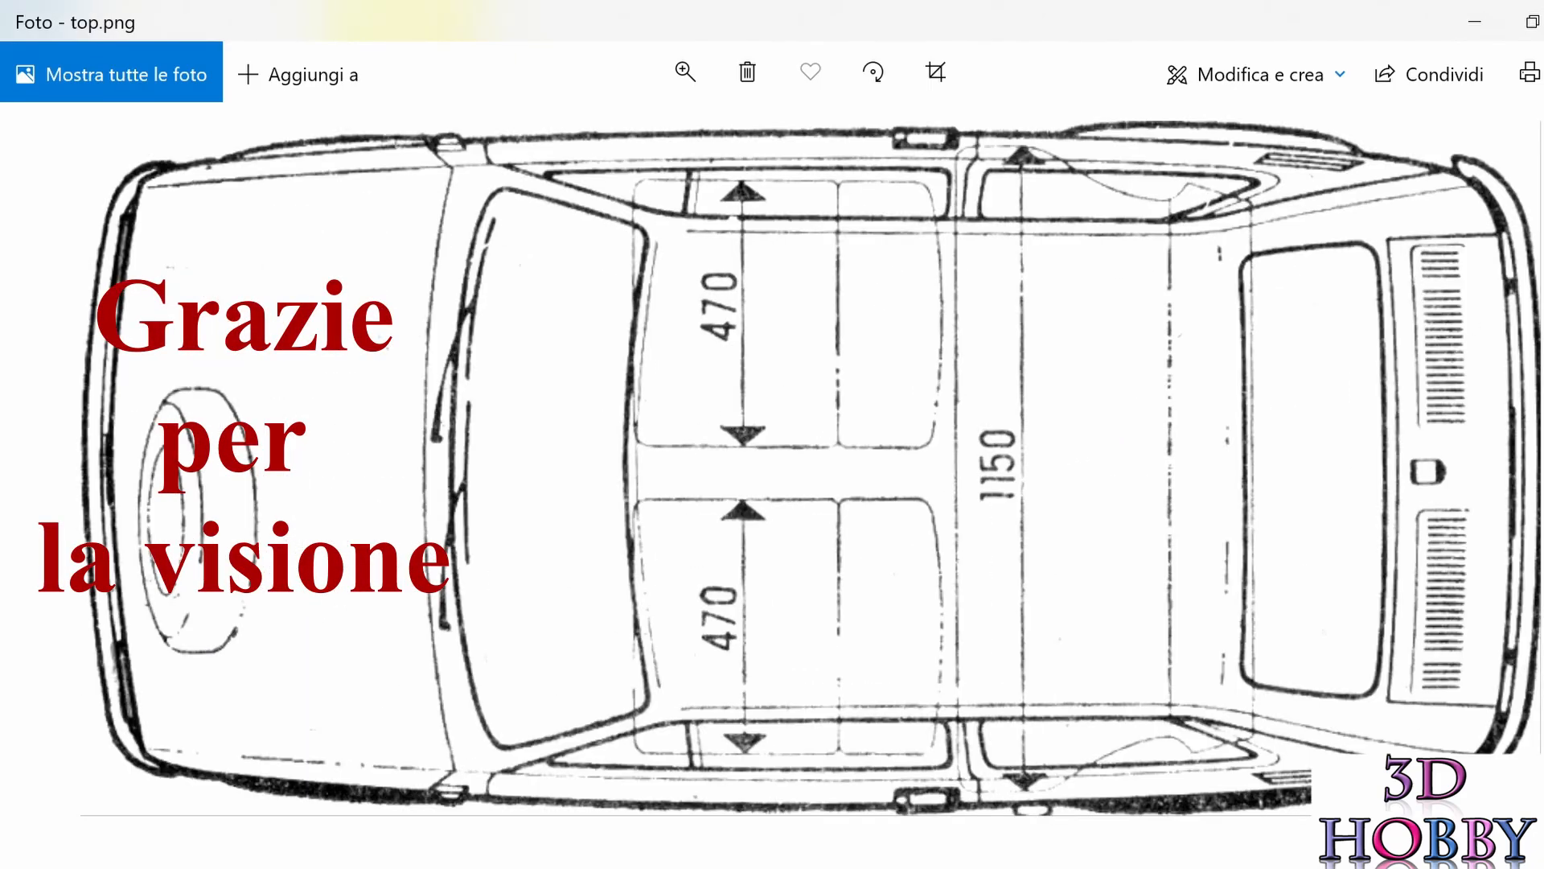